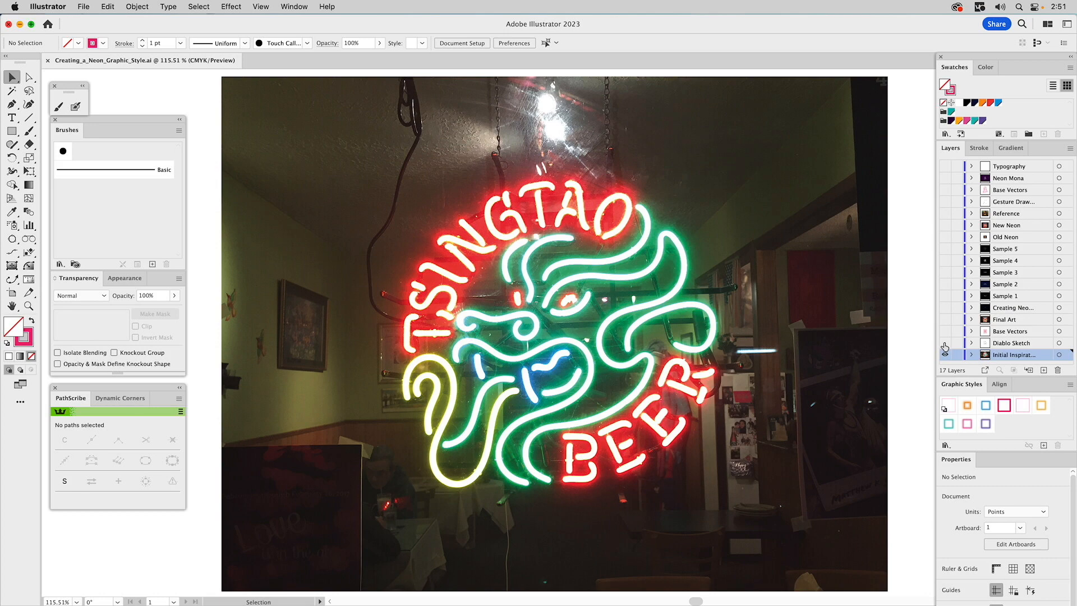
Hide the inspiration photo layer and show the Diablo Sketch and Base Vectors layers
left_click(945, 343)
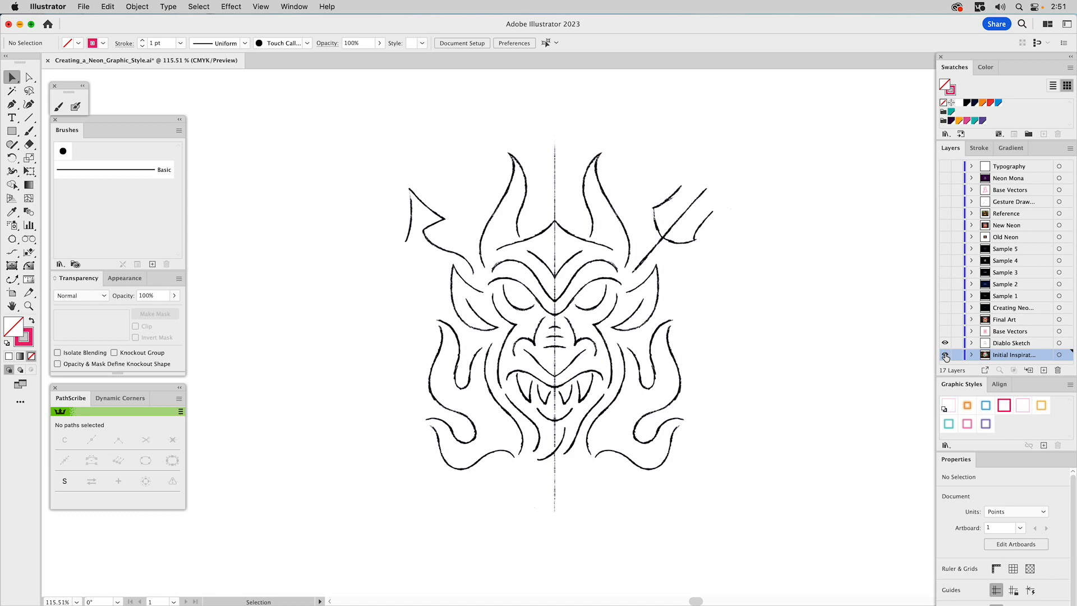
left_click(945, 356)
left_click(1007, 345)
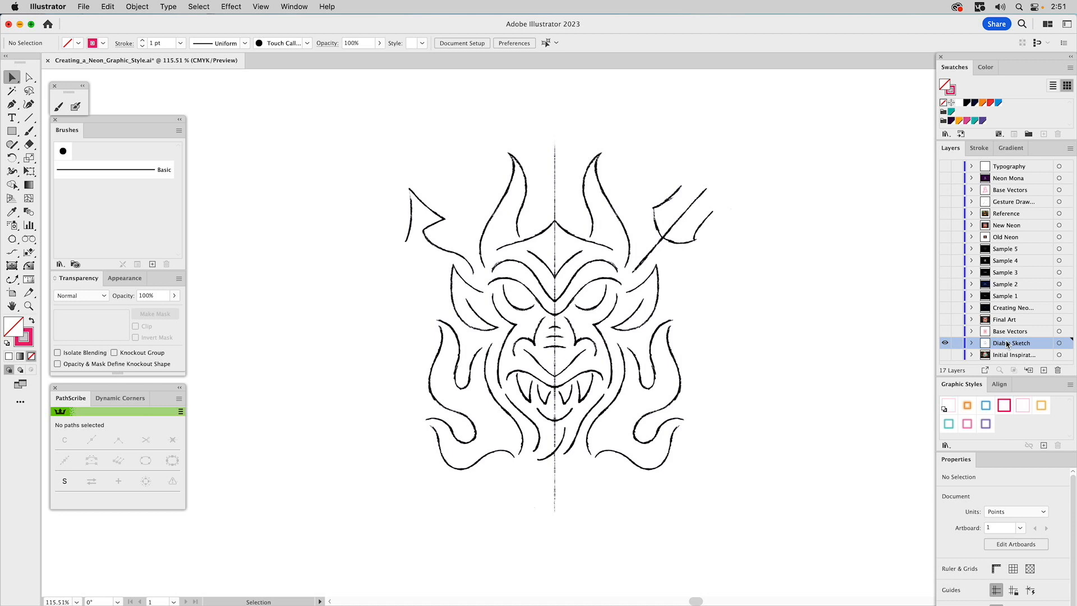
left_click(946, 332)
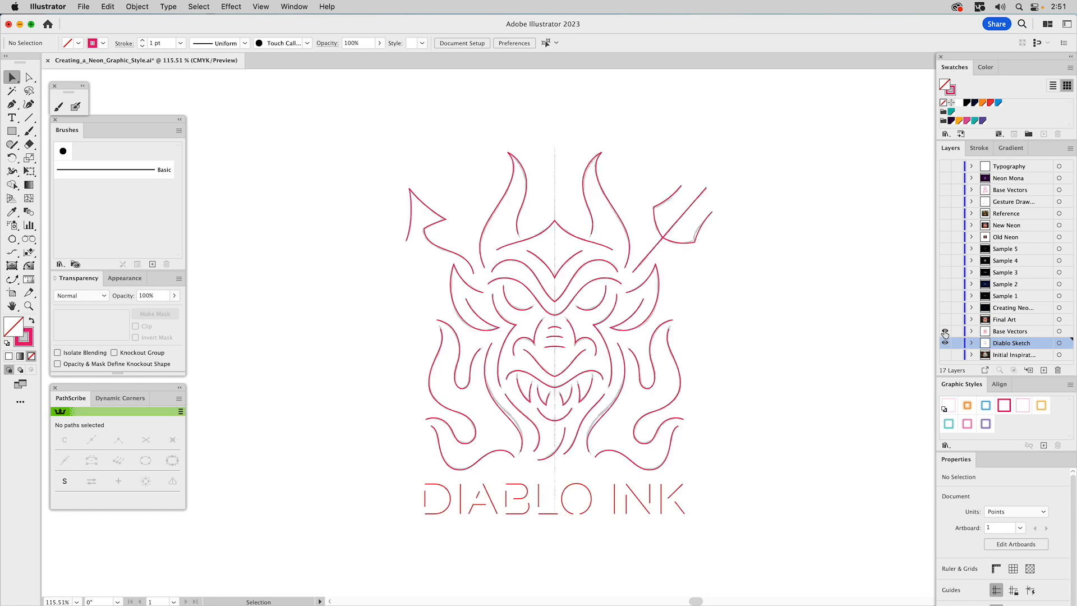
Inspect a horn path and the DIABLO INK lettering paths by selecting them
left_click(506, 196)
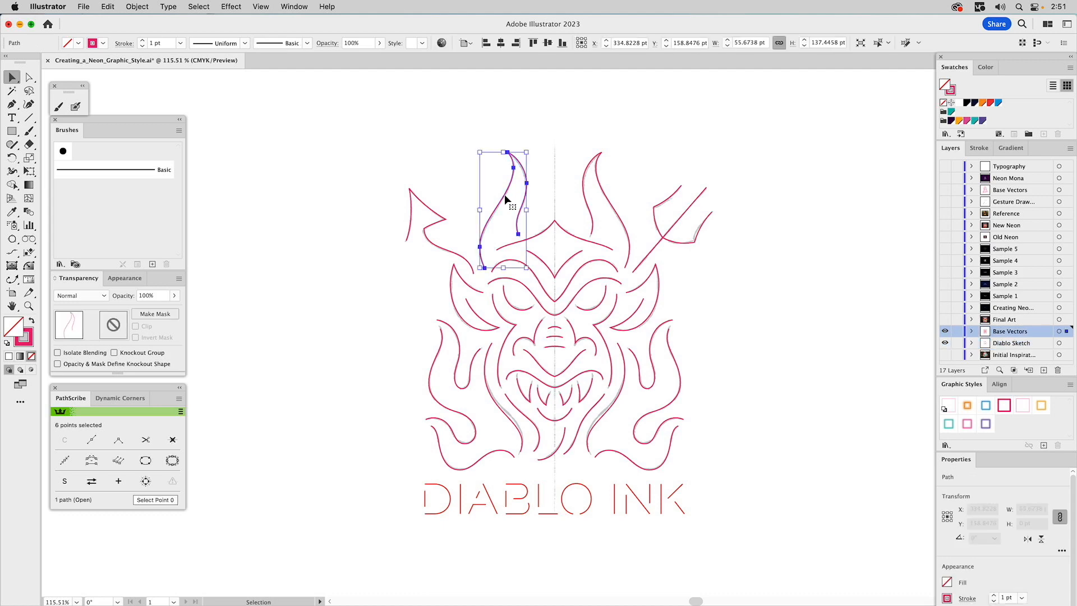
left_click(566, 151)
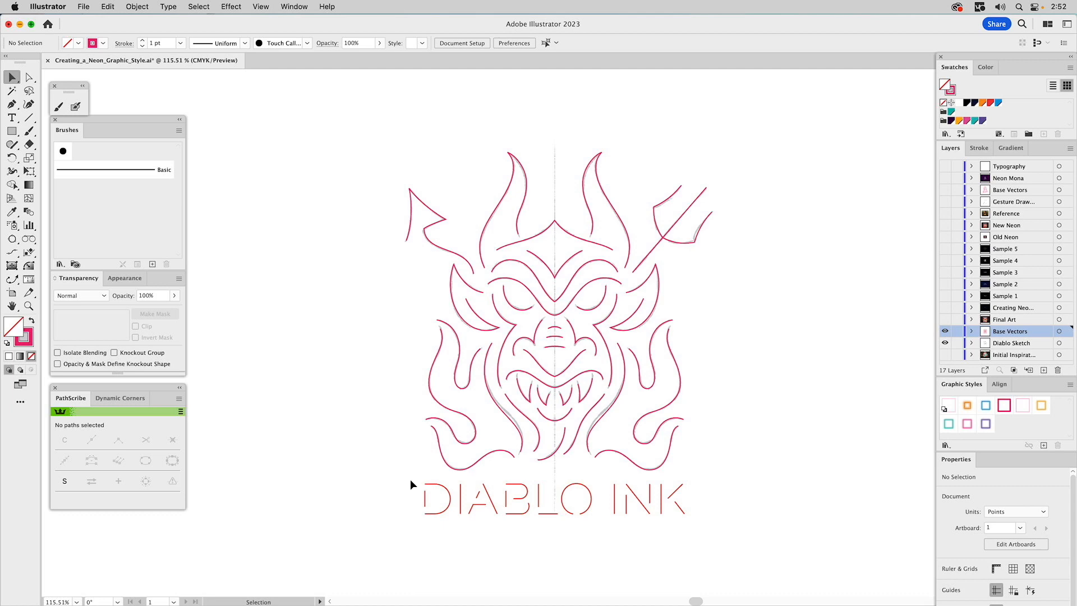
left_click_drag(408, 477, 729, 540)
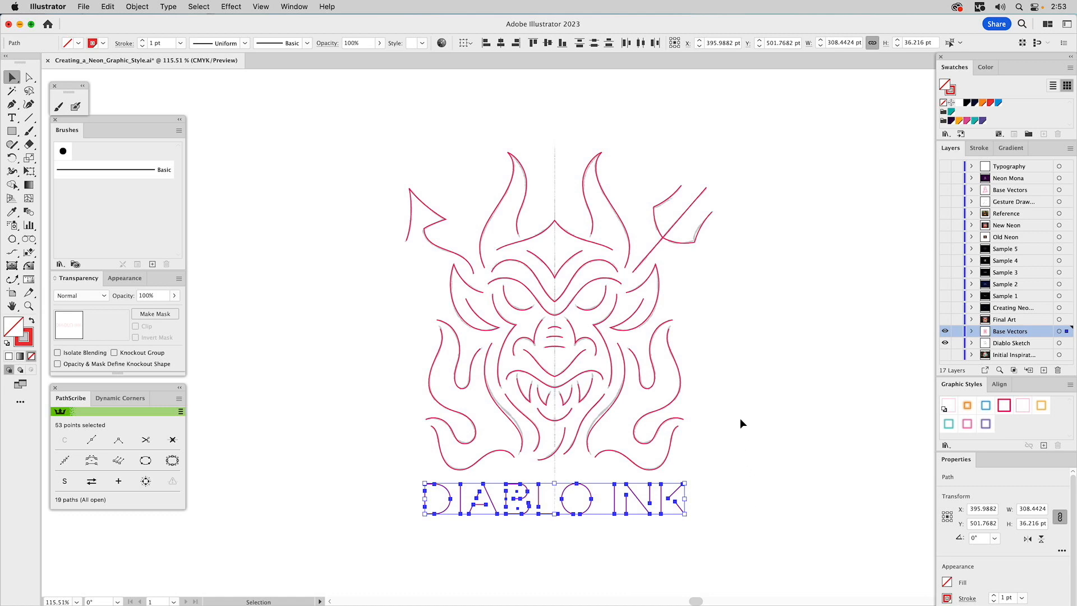
left_click(356, 137)
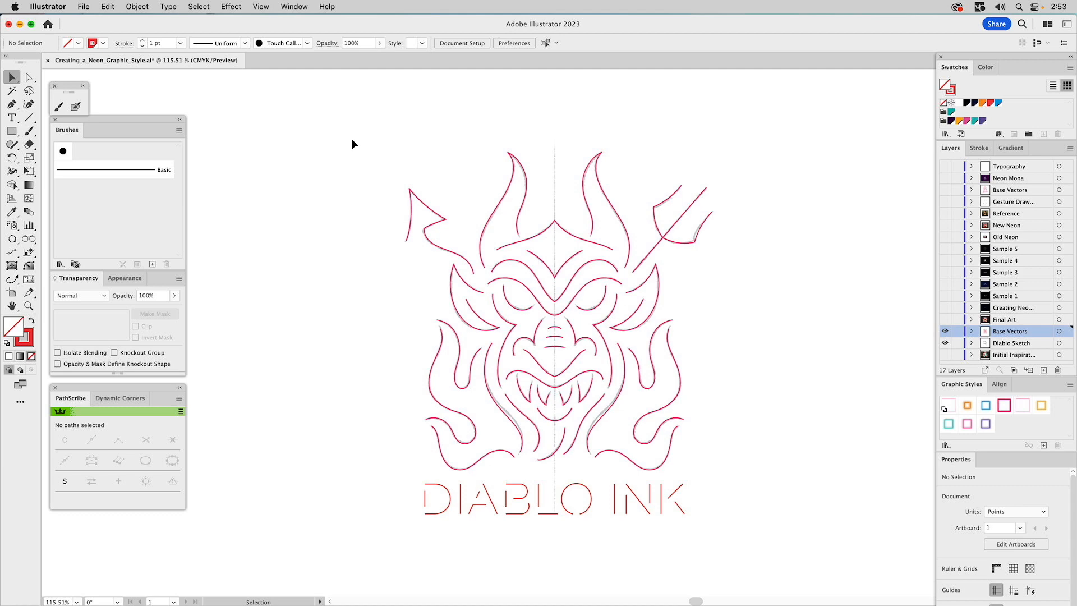
Set the stroke weight of all base vector paths to 6 pt
key("super+a")
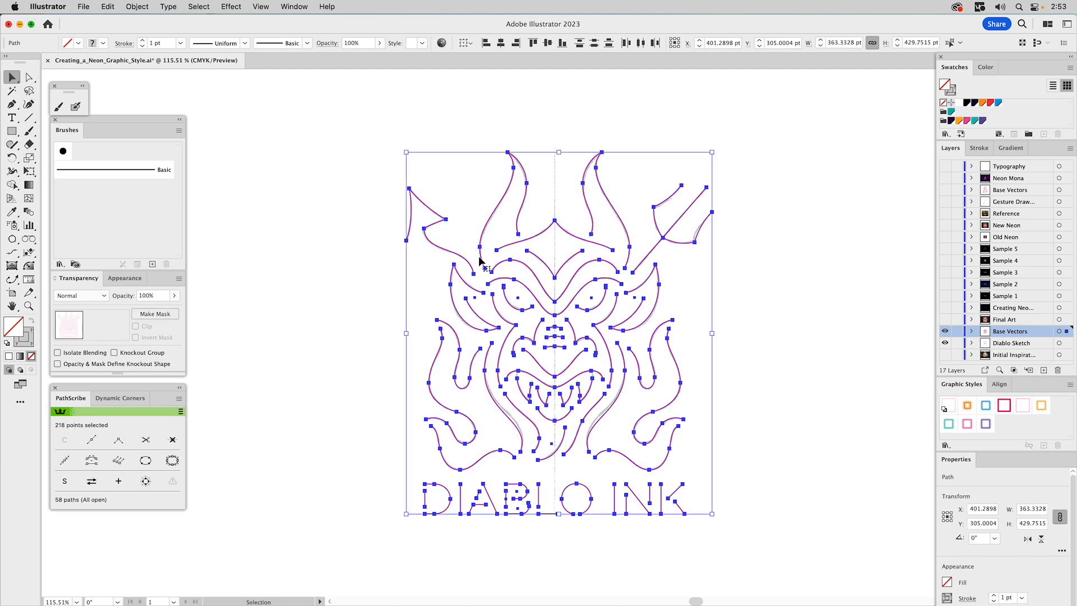
left_click(981, 148)
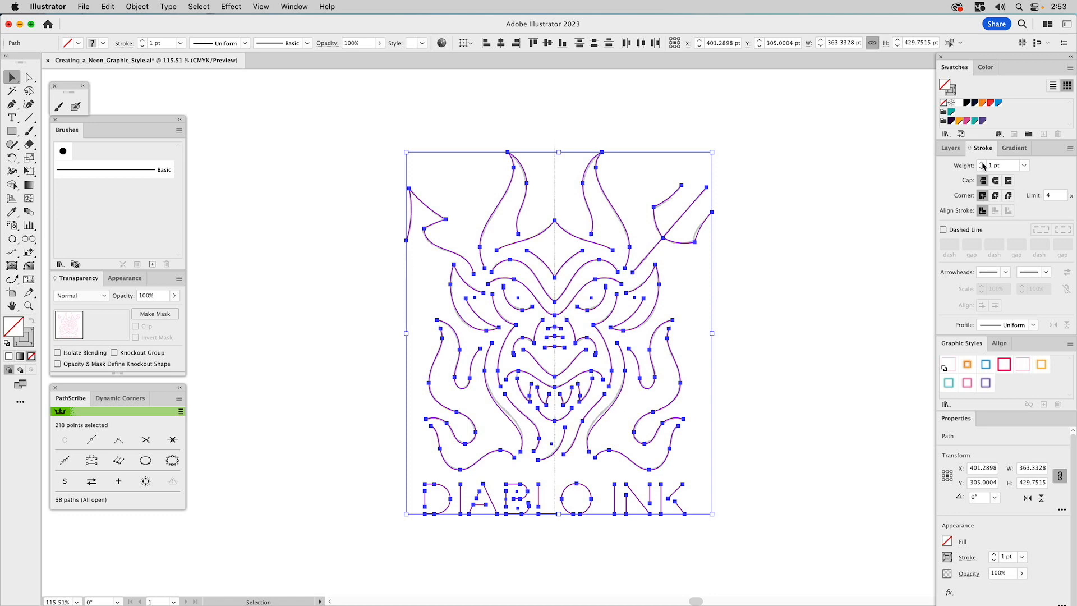
left_click(983, 165)
left_click(984, 165)
left_click(983, 166)
left_click(984, 166)
left_click(984, 166)
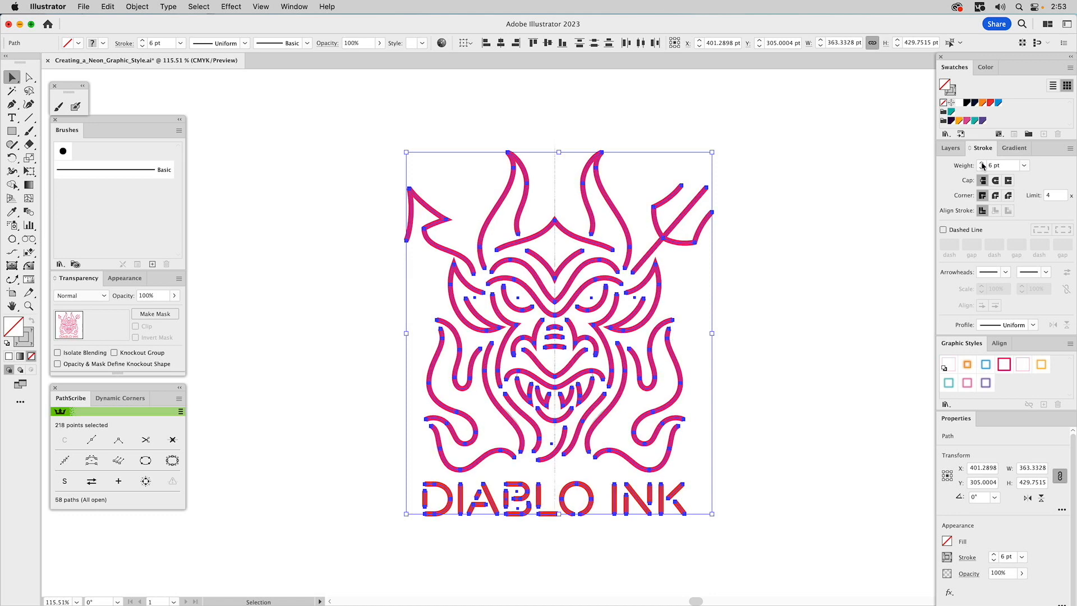
left_click(799, 197)
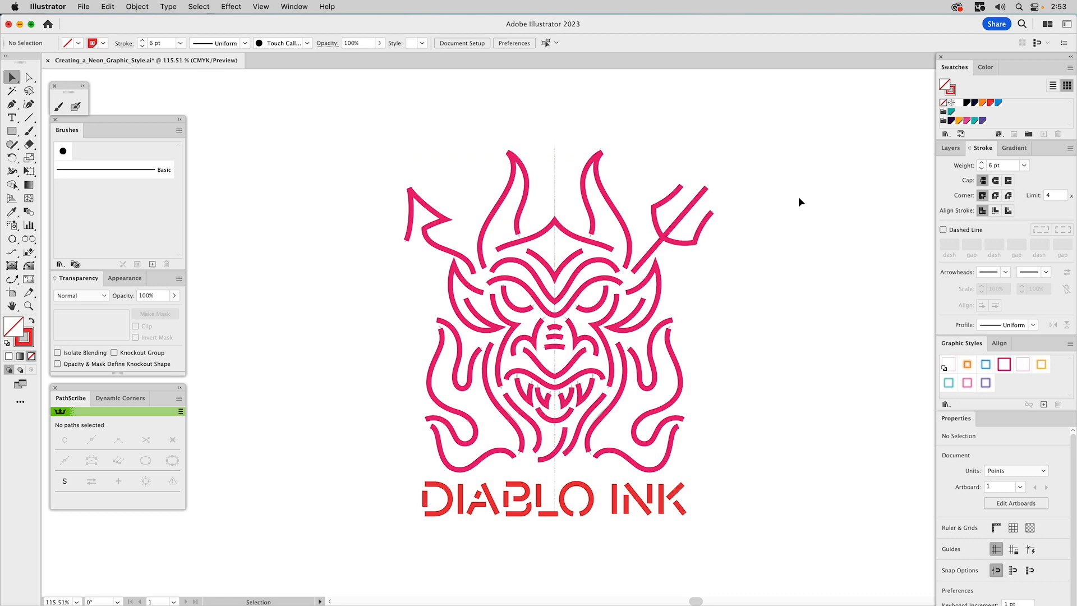
Apply round caps and round corners to all the base vector strokes
left_click(597, 164)
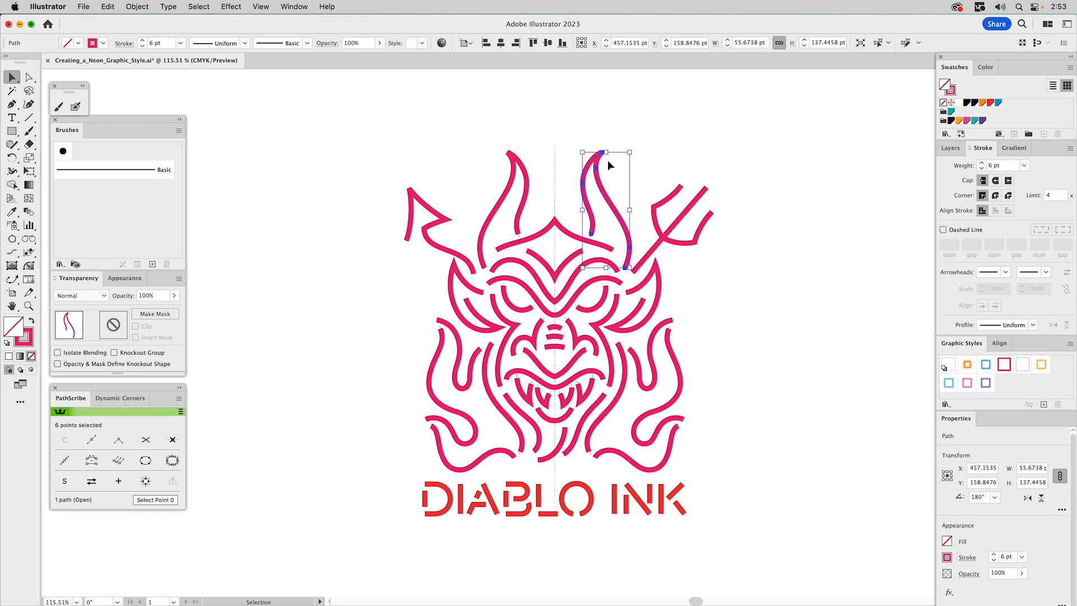
left_click(608, 160)
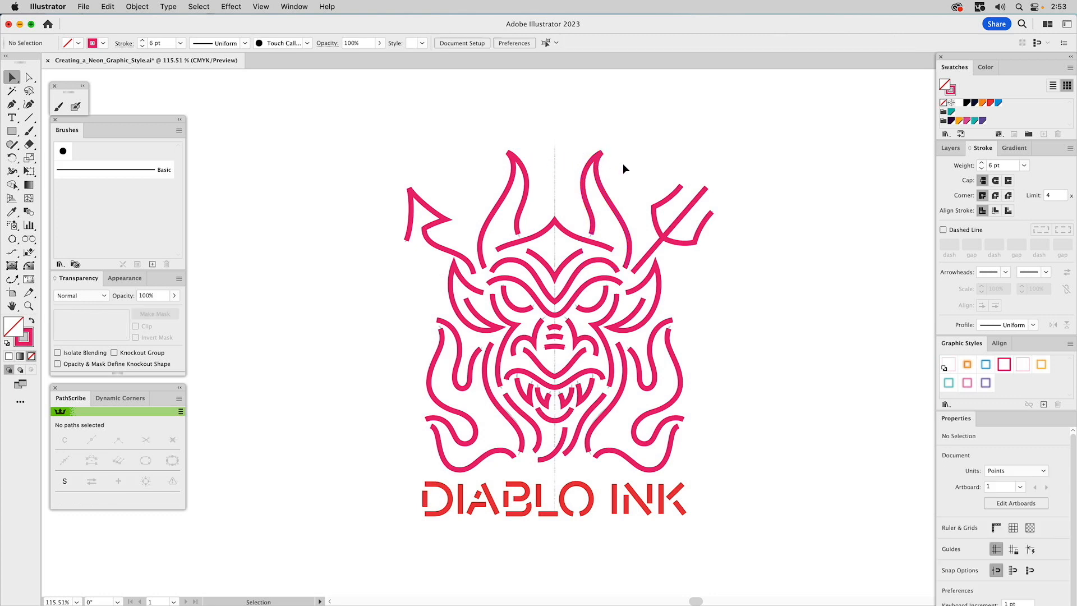
left_click(602, 182)
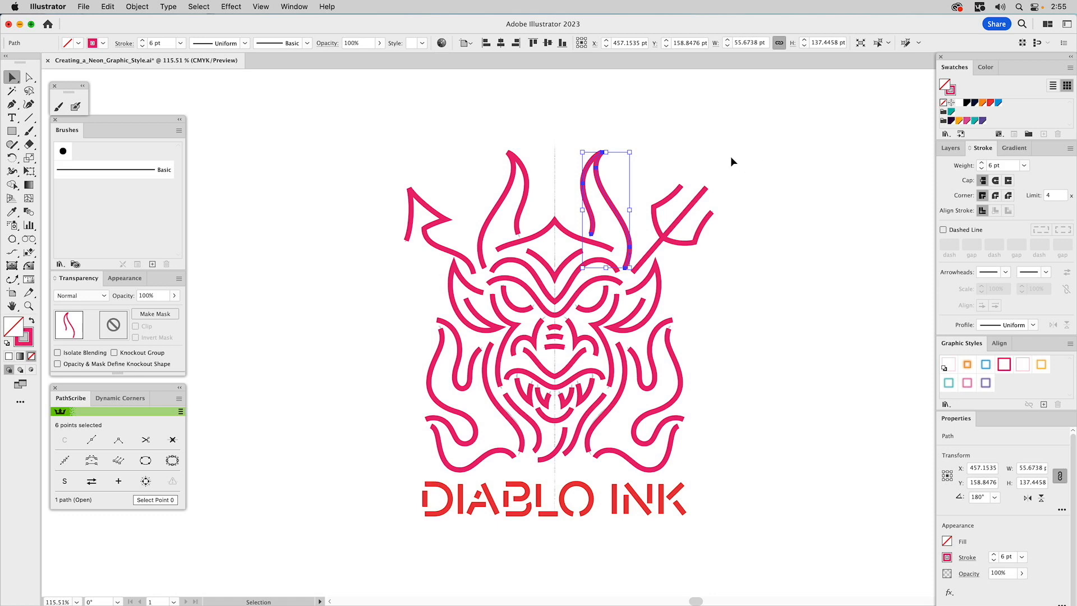
key("a")
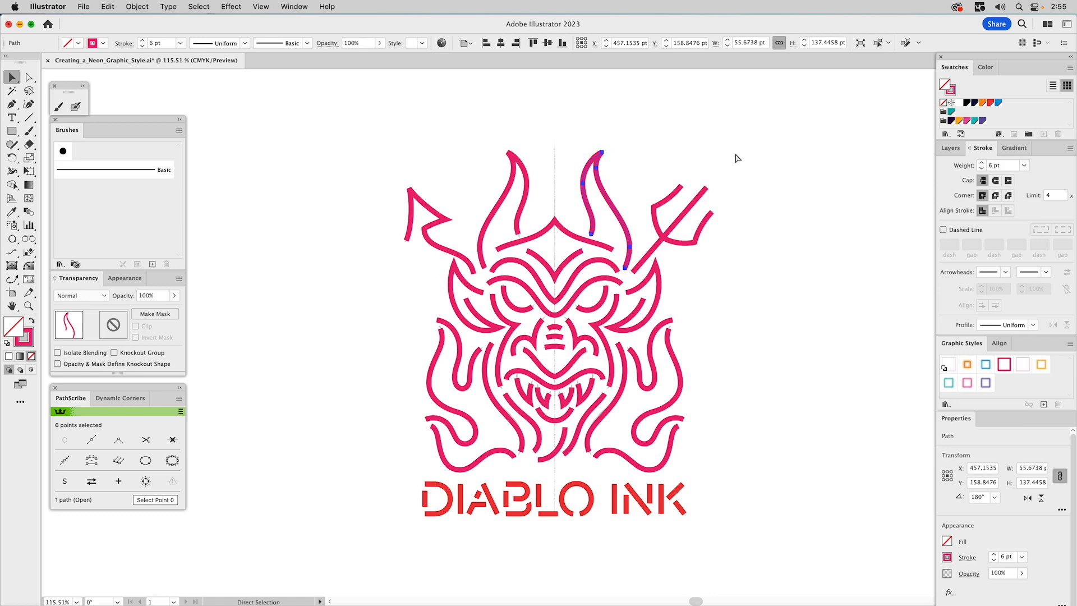
key("super+a")
key("v")
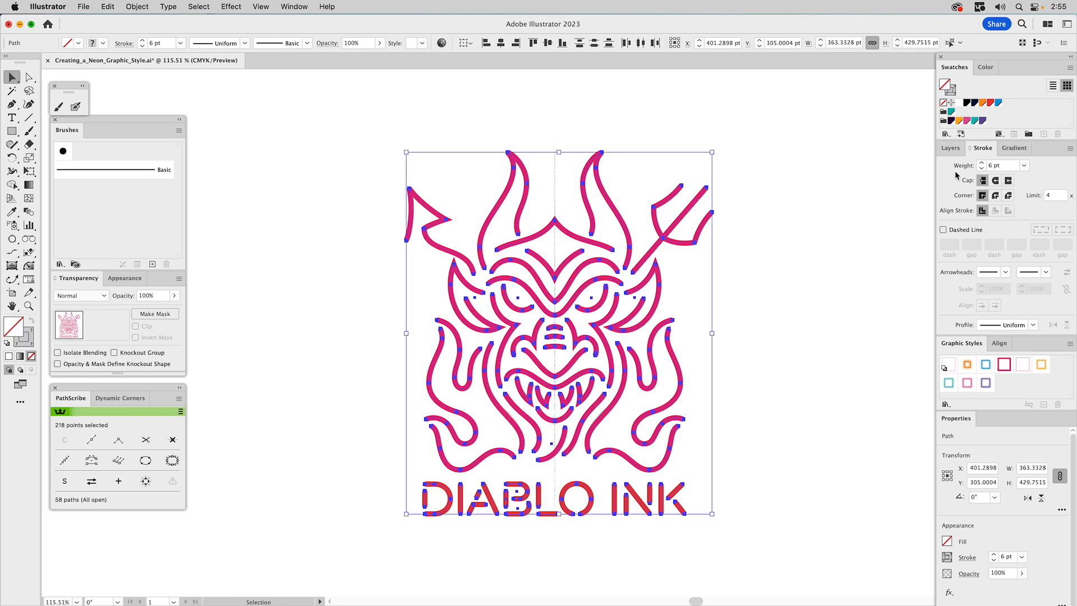
left_click(996, 196)
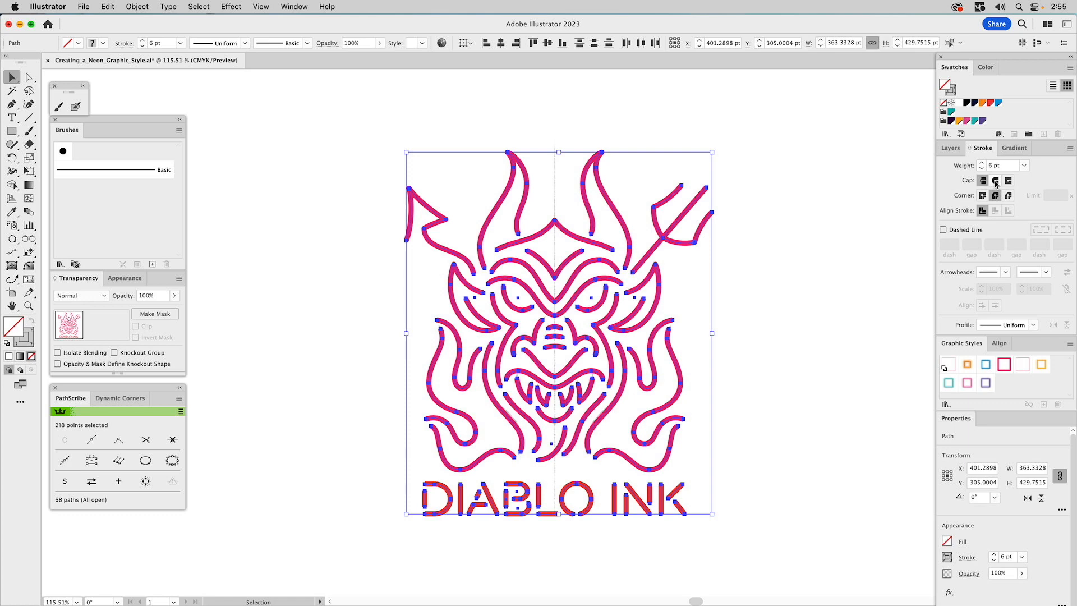
left_click(995, 184)
left_click(782, 208)
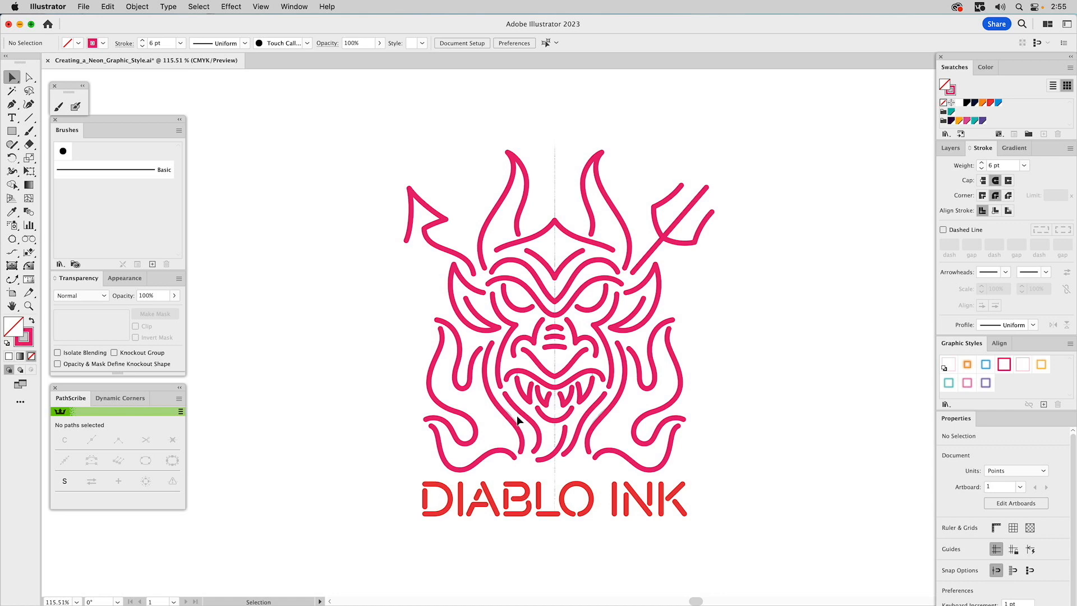
Preview the finished neon artwork by showing the Final Art layer and hiding the sketch layer
left_click_drag(398, 486, 757, 539)
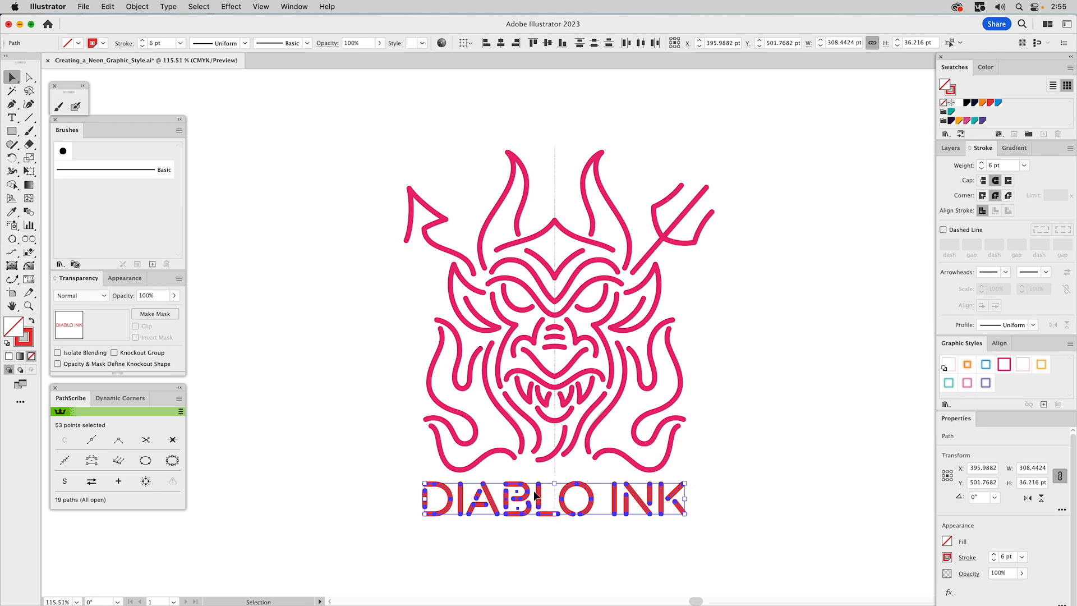
left_click(731, 416)
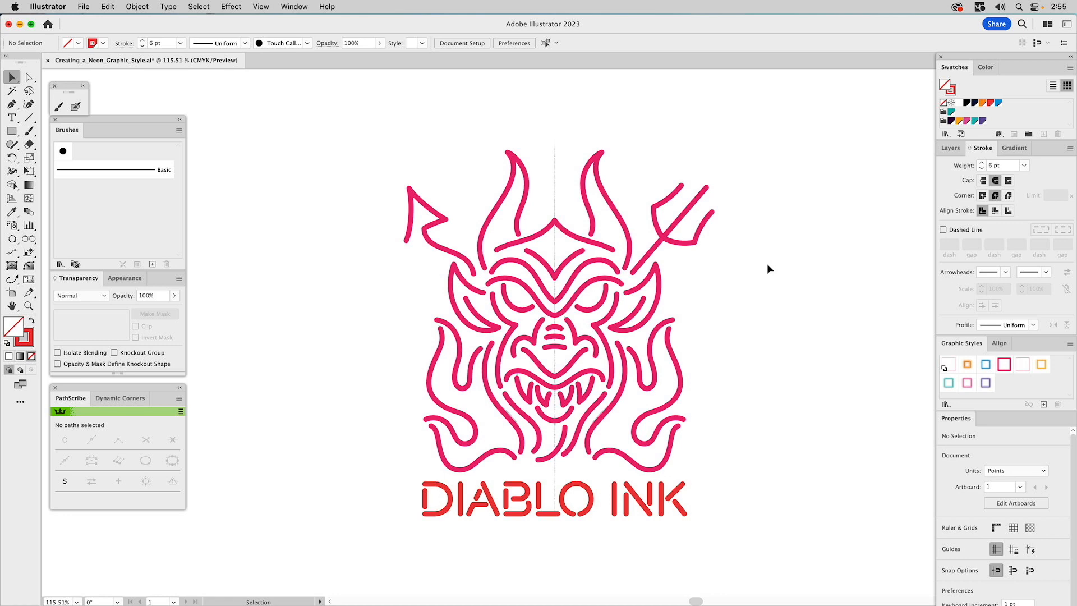
left_click(952, 148)
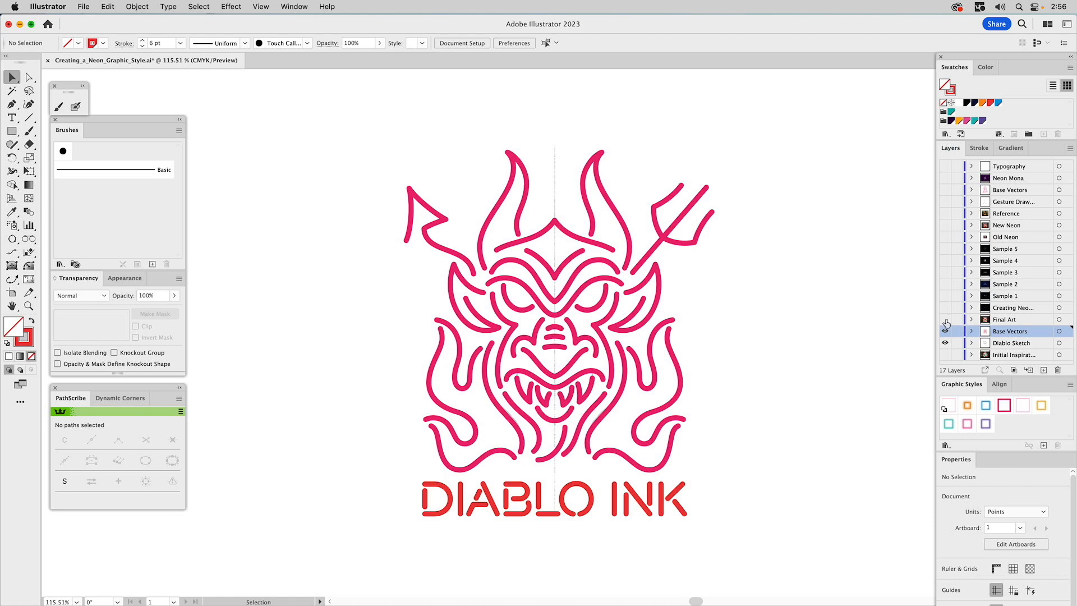
left_click(945, 320)
left_click(946, 342)
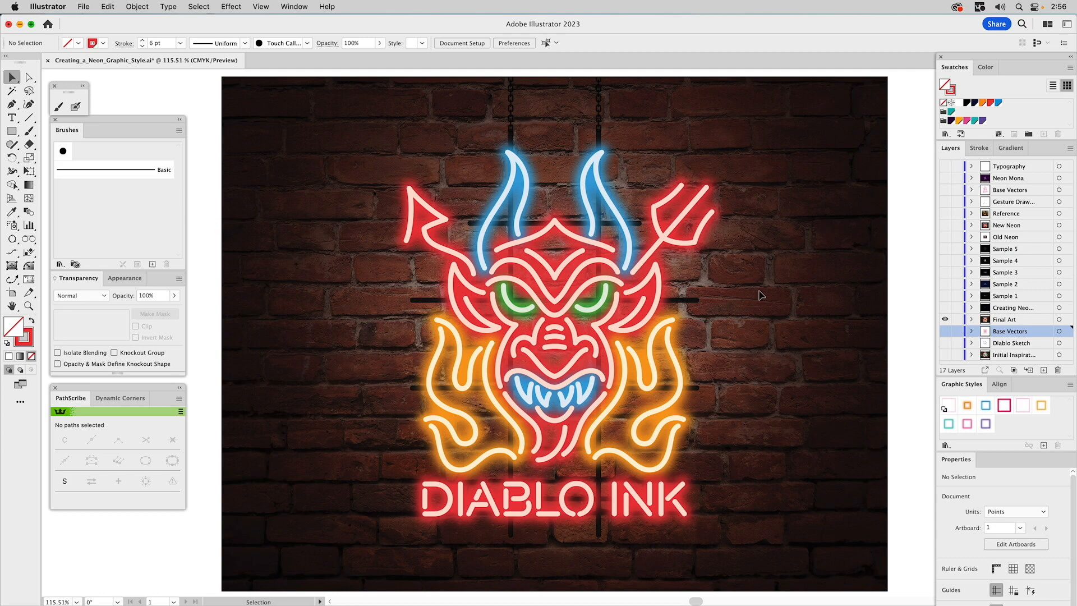
Show only the Creating Neon Assets layer and make it the active layer
left_click(945, 307)
left_click(945, 319)
left_click(1008, 312)
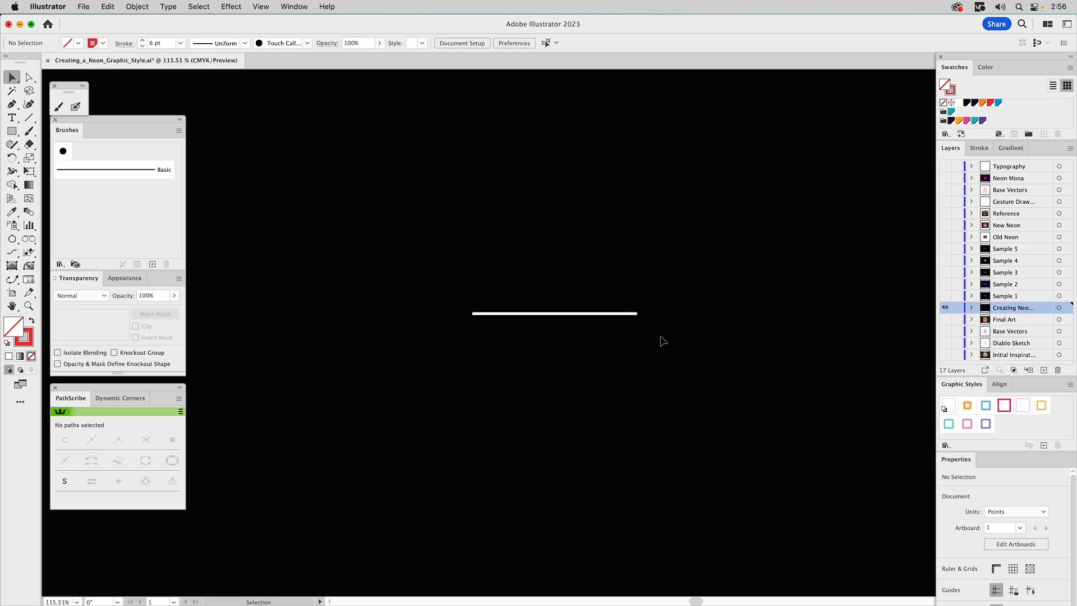
Set the Layers panel options to Show Layers Only
left_click(586, 314)
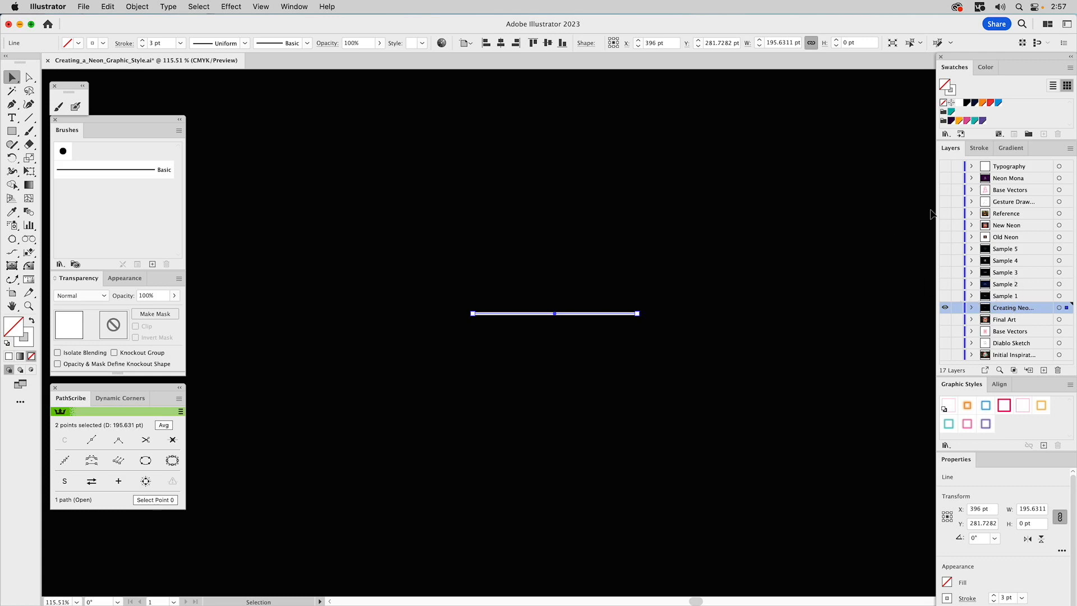
left_click(1070, 149)
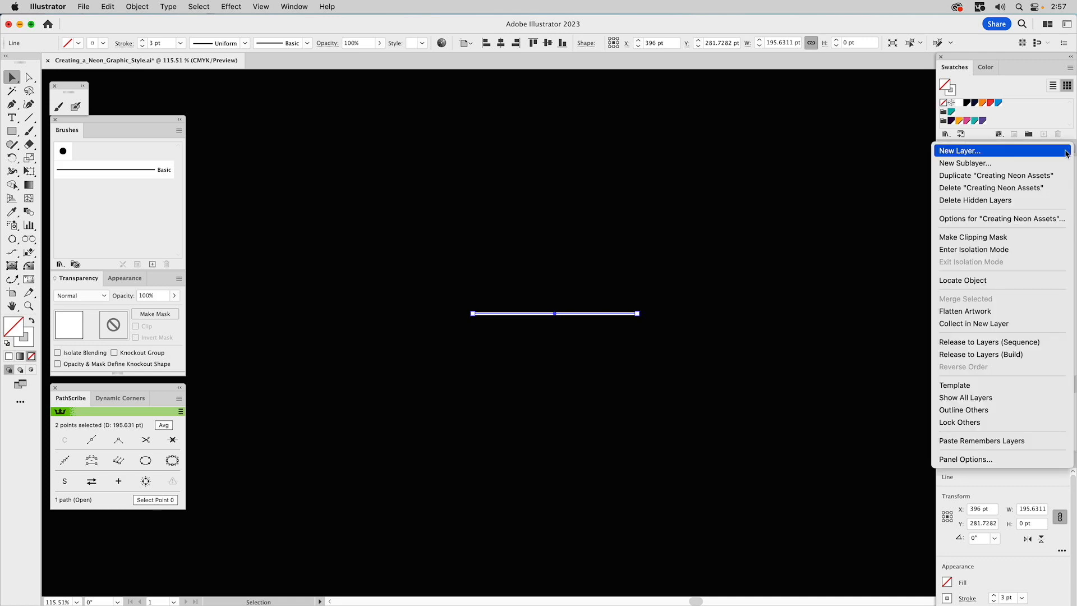
left_click(986, 459)
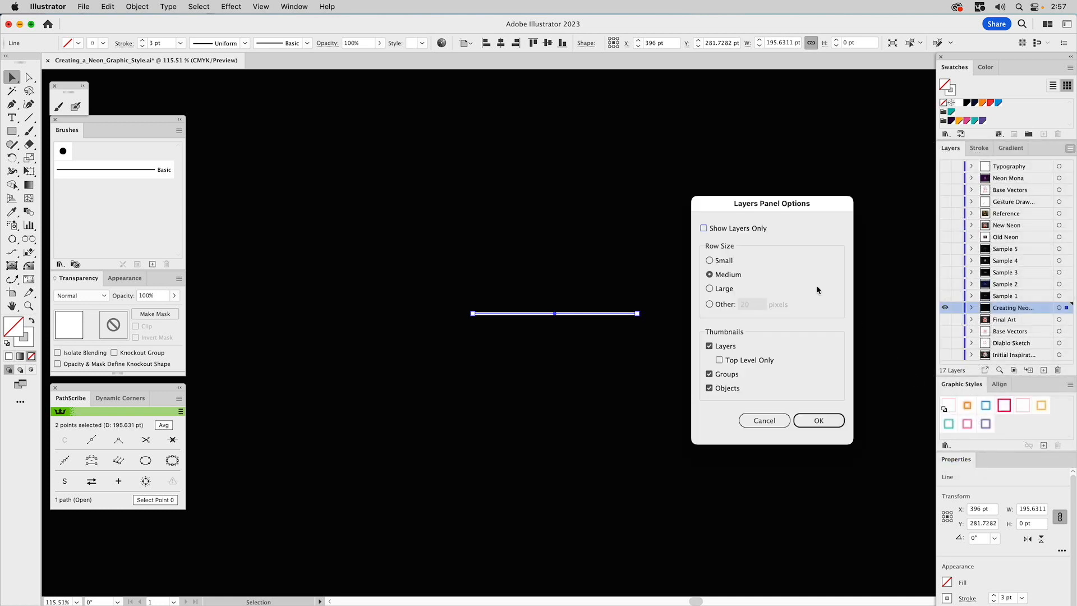
left_click(704, 228)
left_click(813, 420)
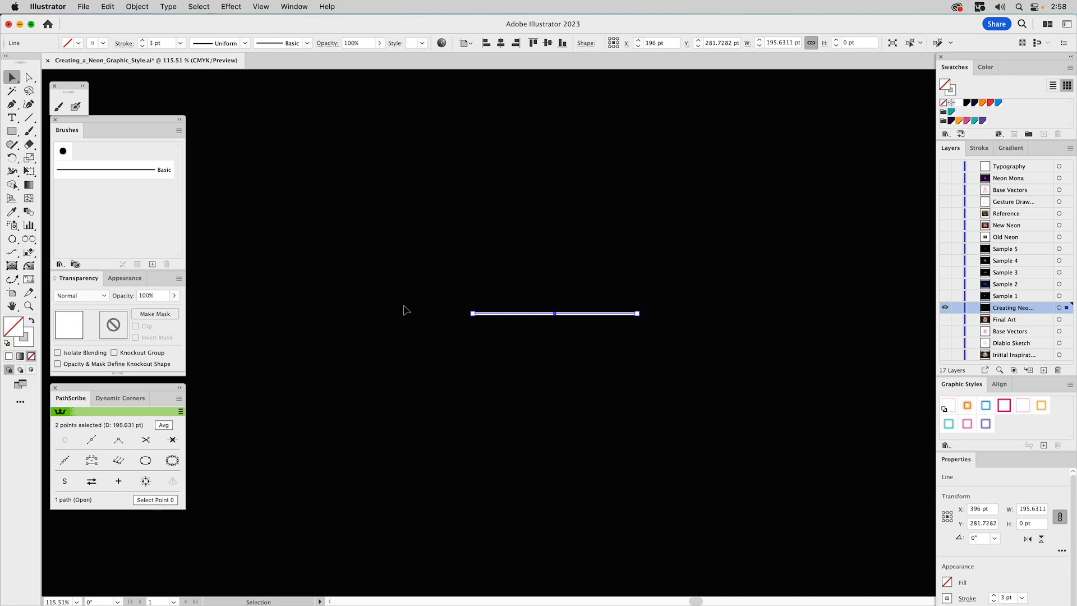
Float the Appearance panel and set the selected line's stroke colour to white
mouse_move(129, 280)
left_mouse_down()
mouse_move(251, 241)
mouse_move(285, 207)
mouse_move(274, 206)
mouse_move(283, 142)
mouse_move(256, 119)
left_mouse_up()
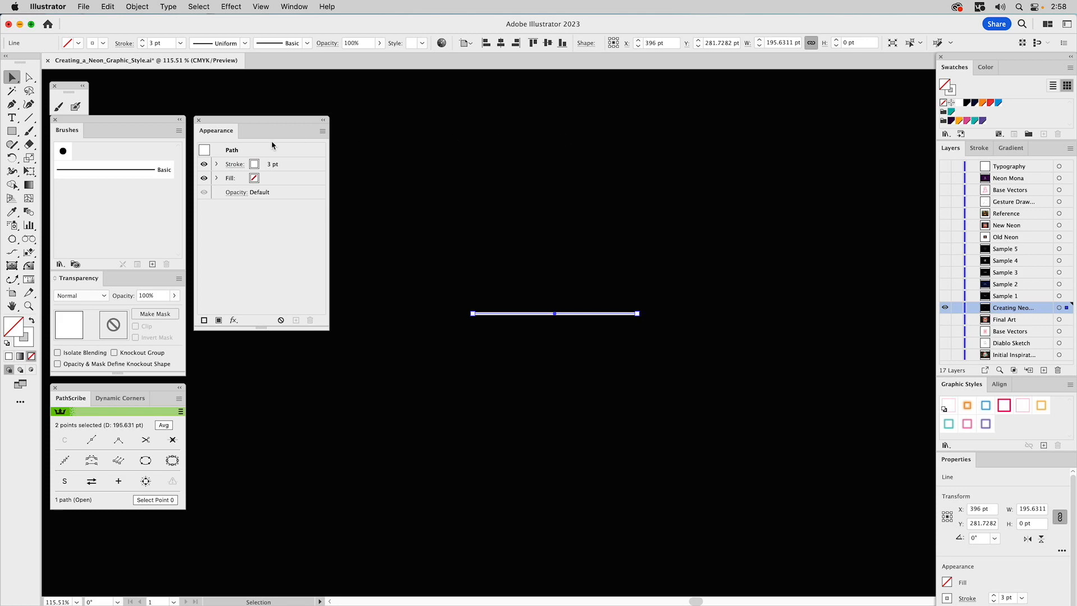
left_click_drag(501, 283, 559, 347)
left_click(254, 166)
left_click(265, 165)
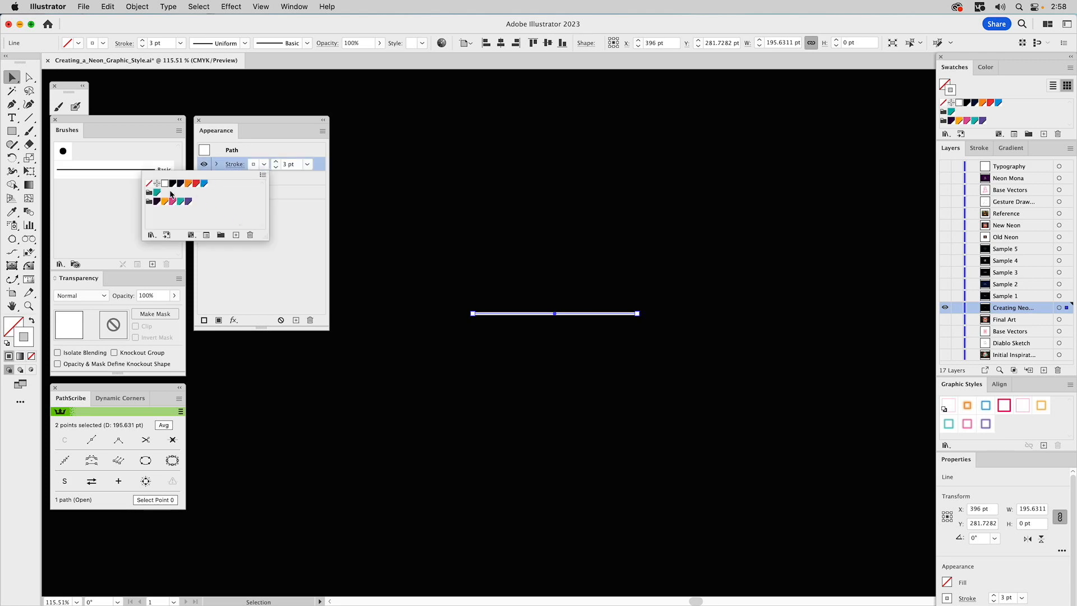
left_click(165, 185)
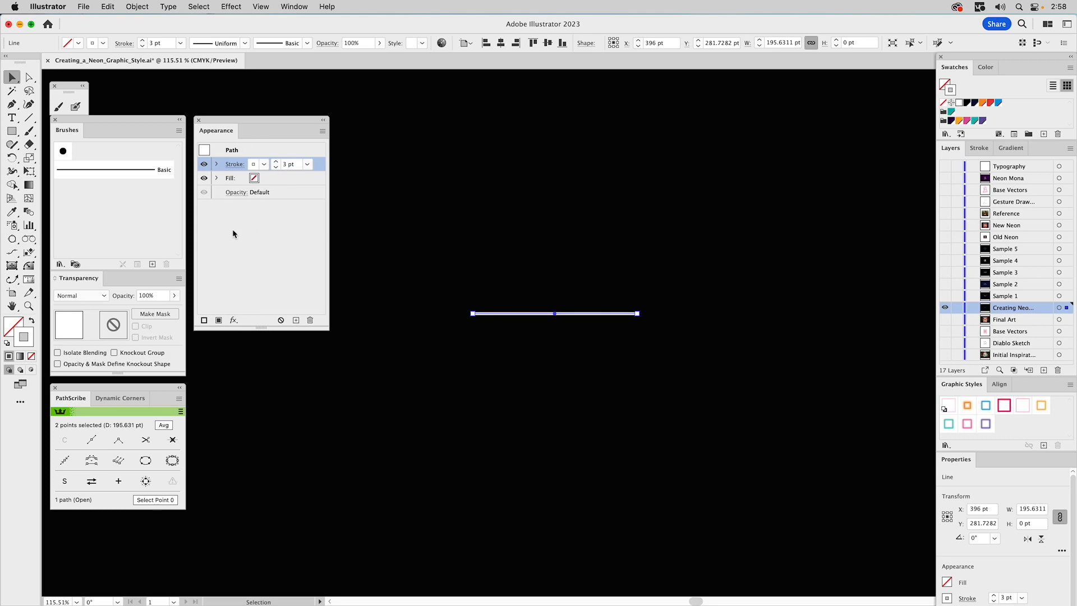
Zoom in on the line's end and set its stroke weight to 7 pt
left_click_drag(249, 328, 254, 362)
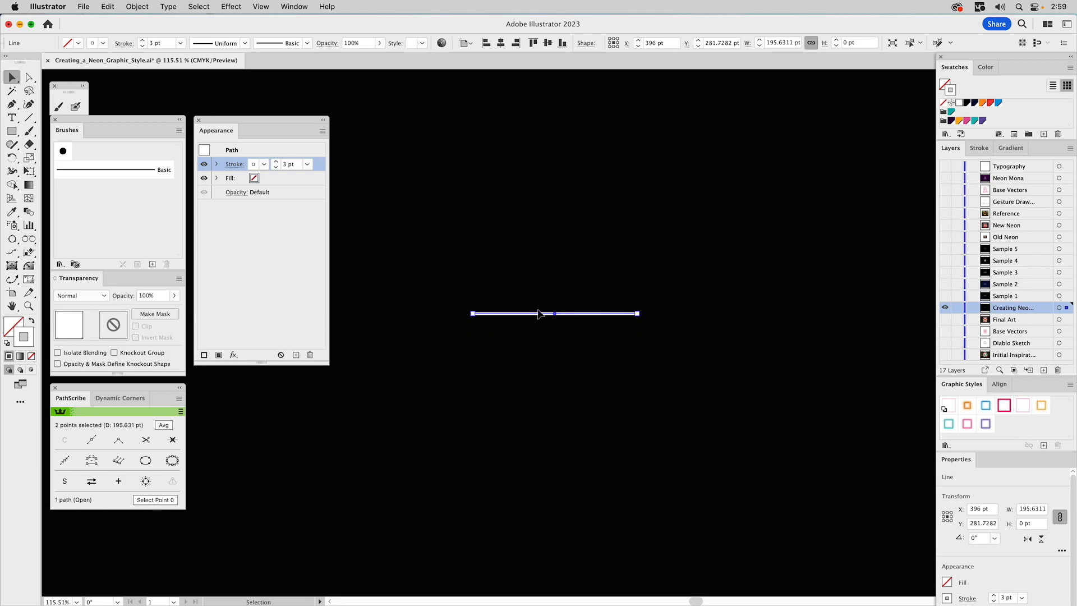
key("z")
left_click_drag(445, 278, 686, 366)
left_click(553, 311, "alt")
left_click_drag(552, 311, 663, 270)
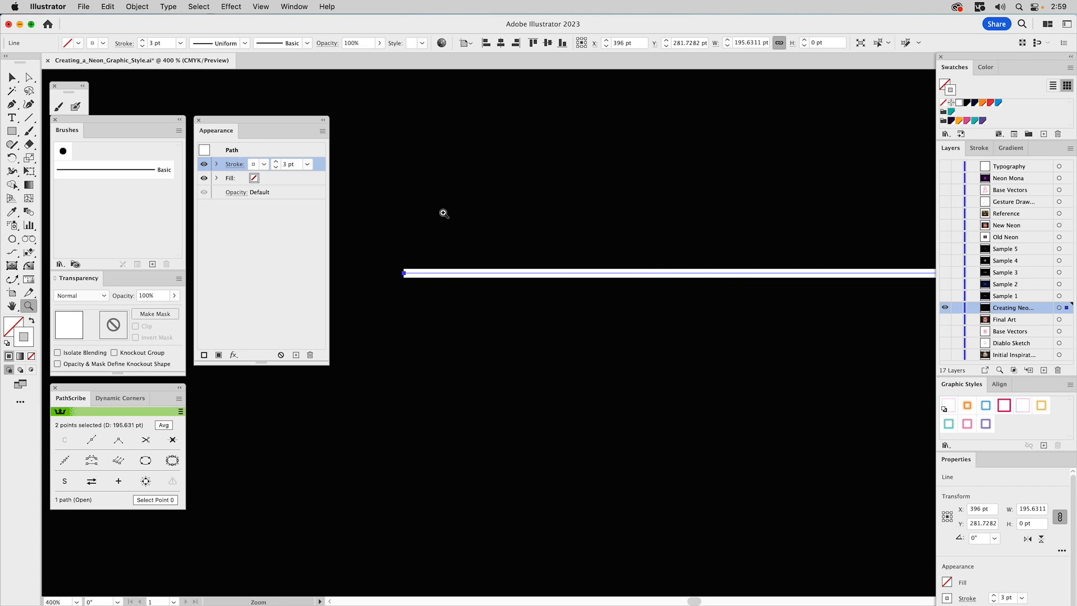
key("v")
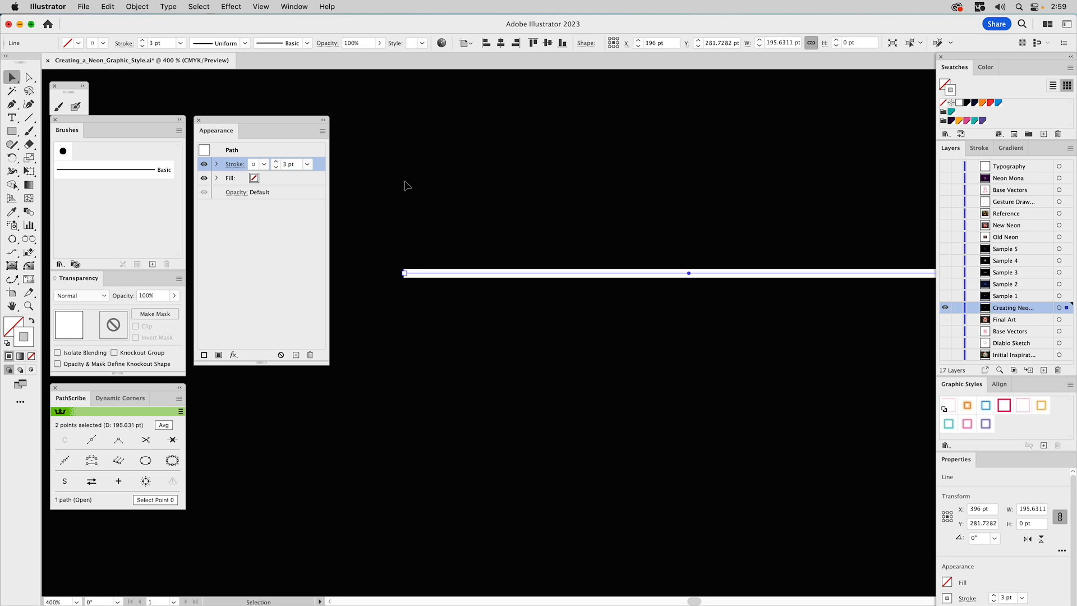
left_click(275, 161)
left_click(275, 161)
left_click(275, 162)
left_click(275, 161)
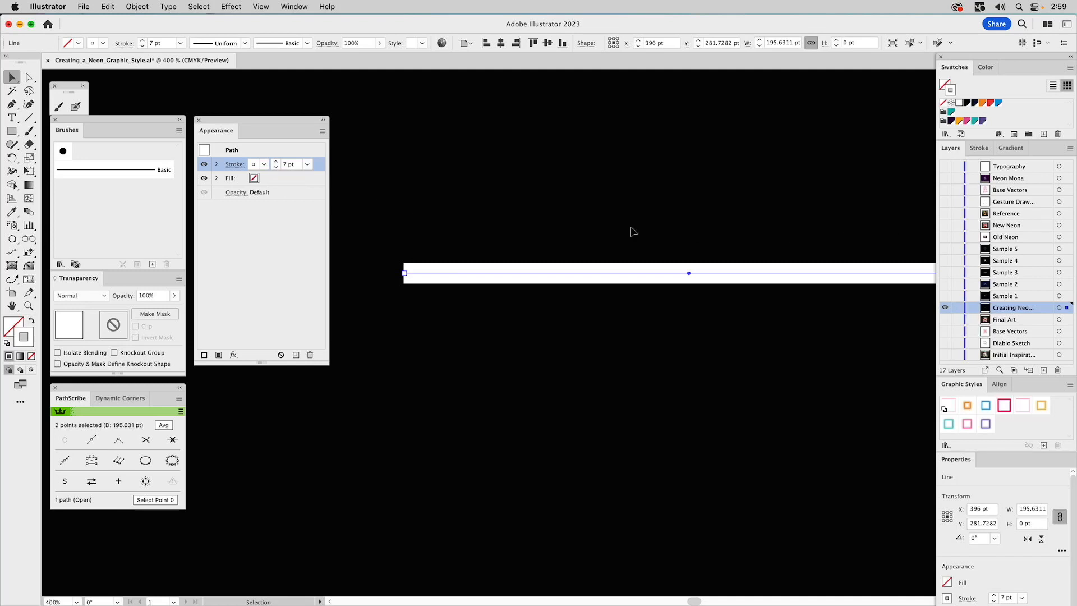
Give the line's stroke round caps and round corners
left_click(980, 148)
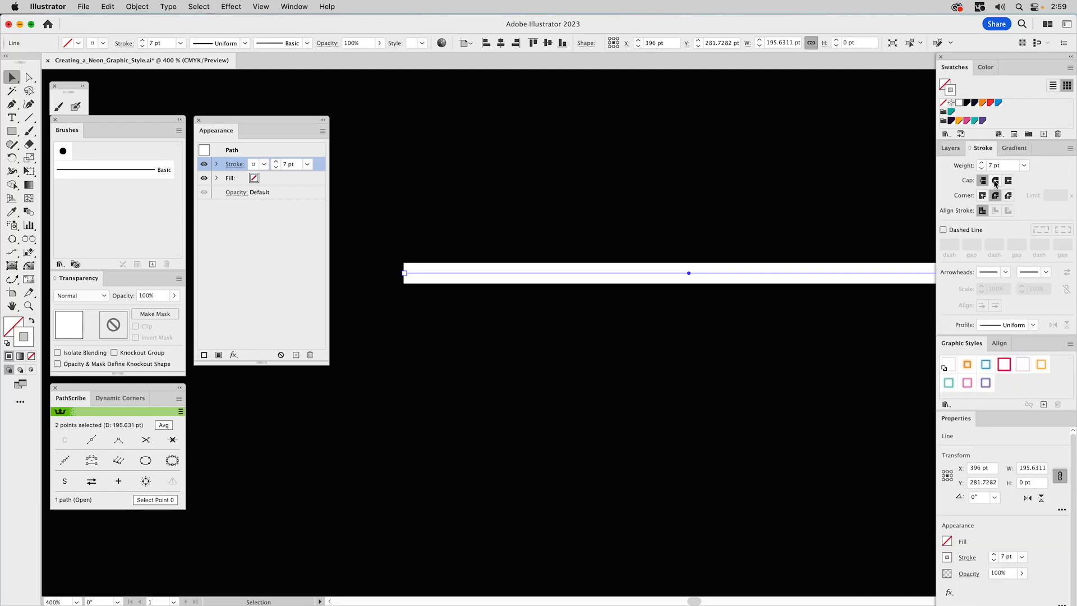
left_click(996, 181)
left_click(996, 195)
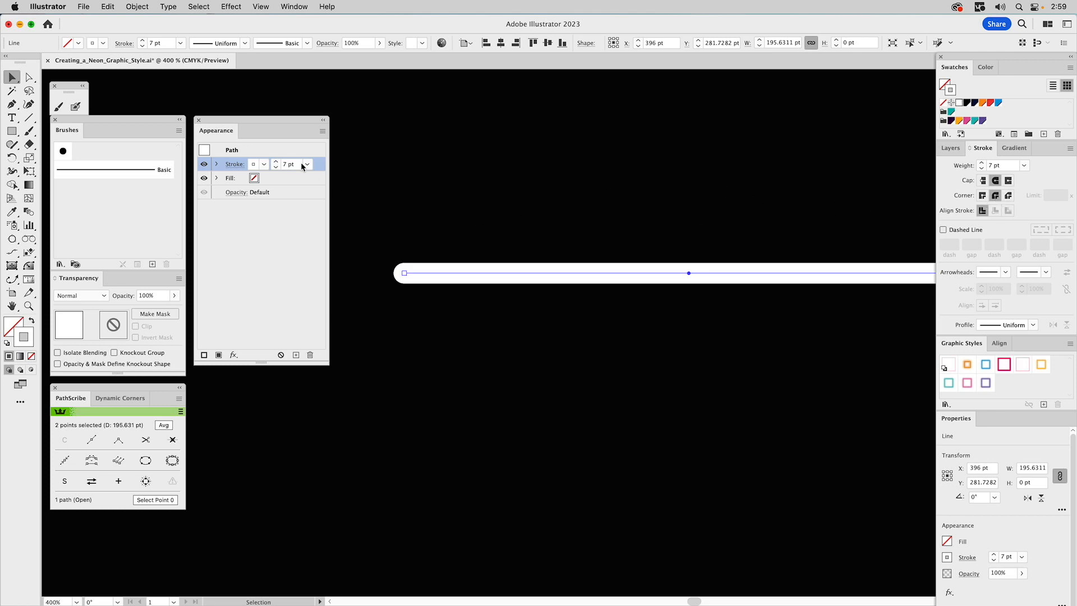
Set the line's stroke colour to the teal swatch
left_click(264, 165)
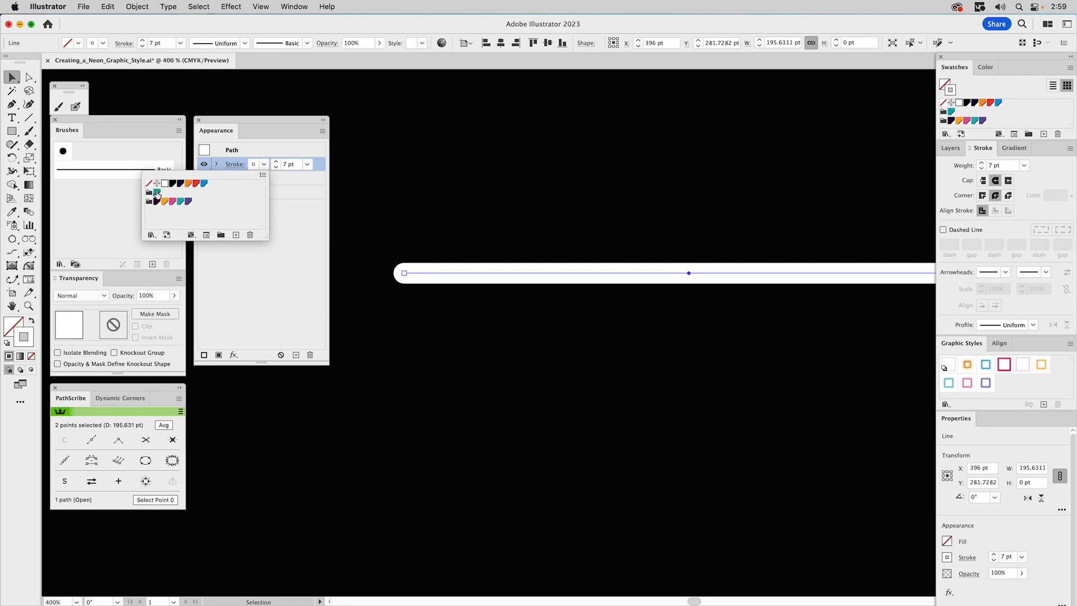
left_click(157, 193)
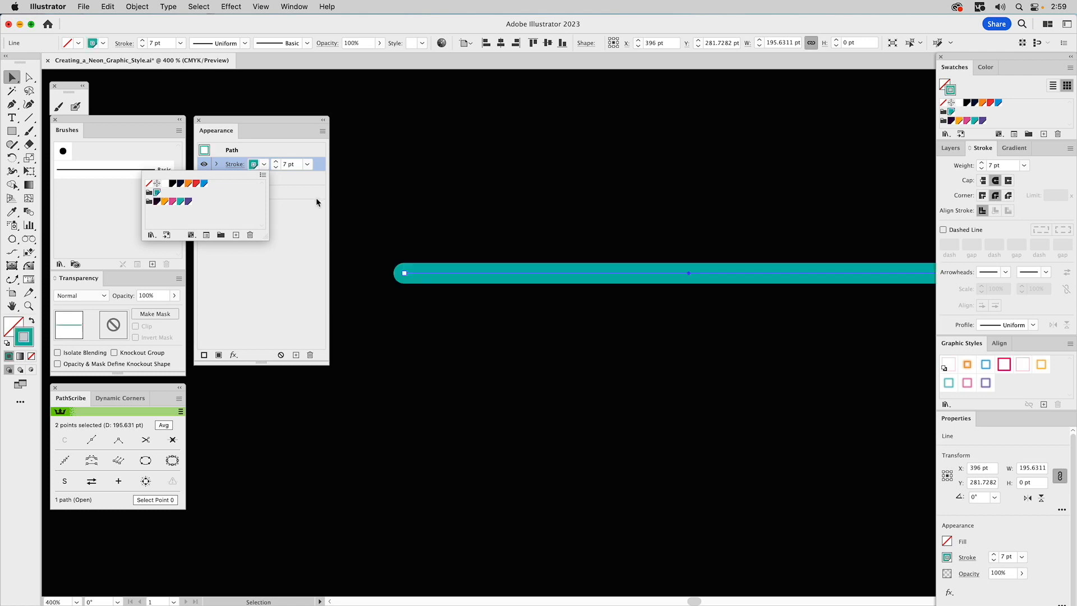
left_click(407, 196)
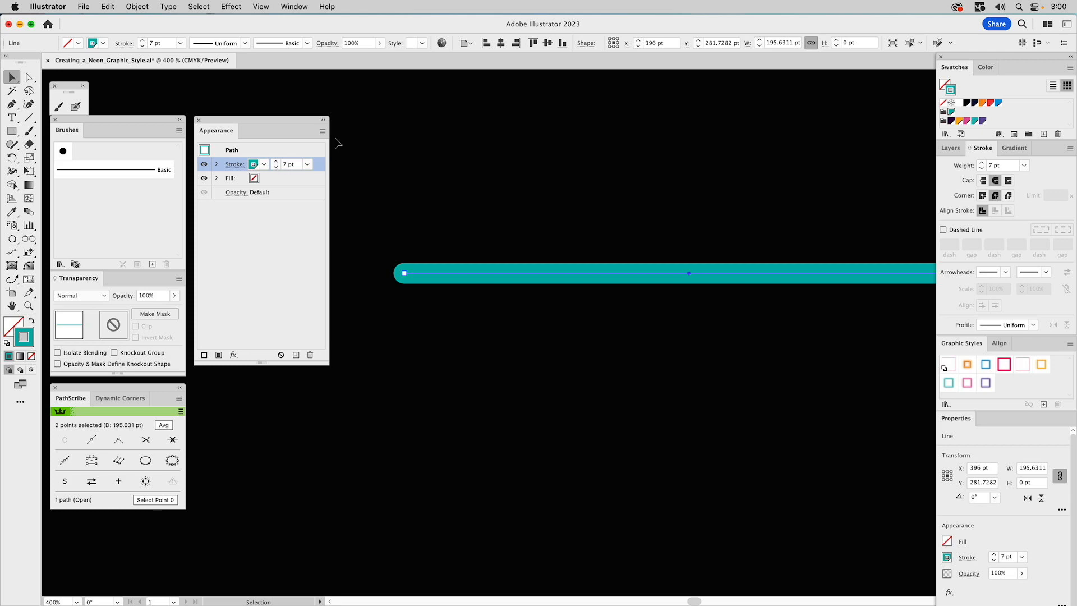
Add a second stroke to the line and set its colour to the black swatch
left_click(323, 132)
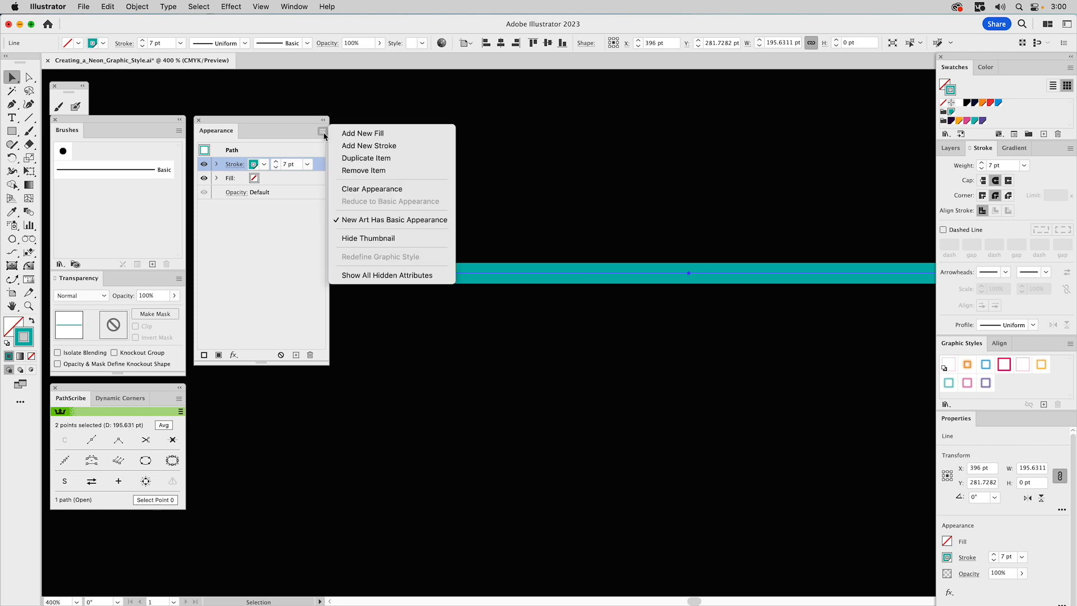
left_click(362, 145)
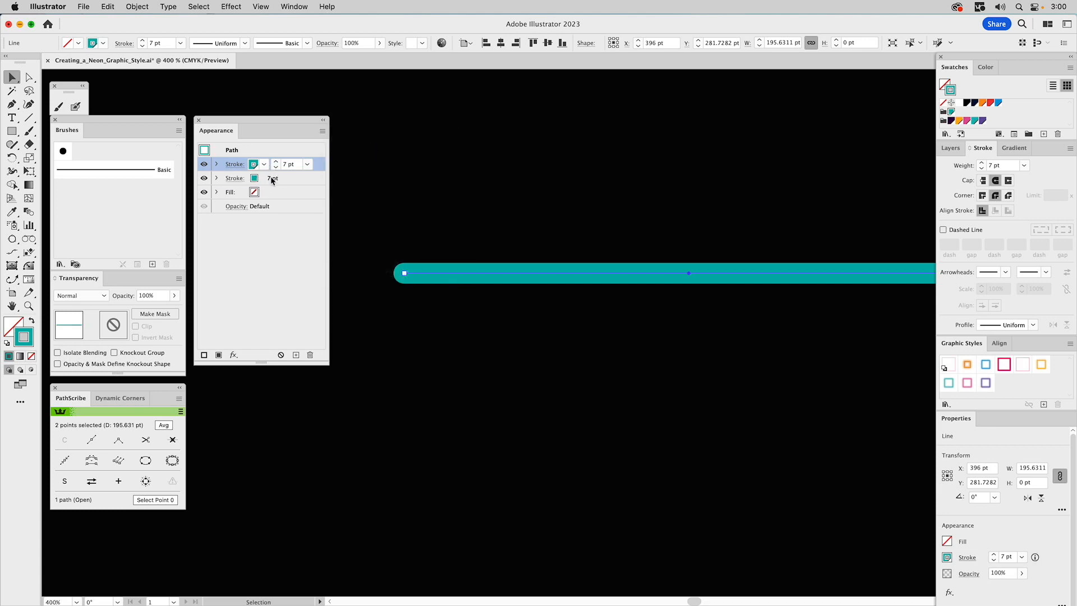
left_click(279, 179)
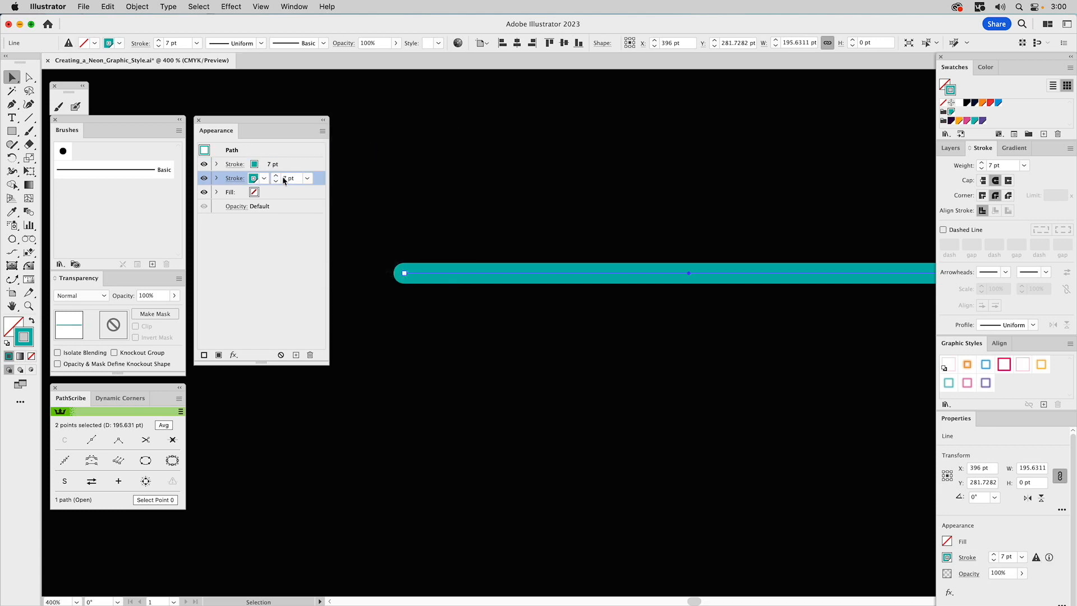
left_click(263, 179)
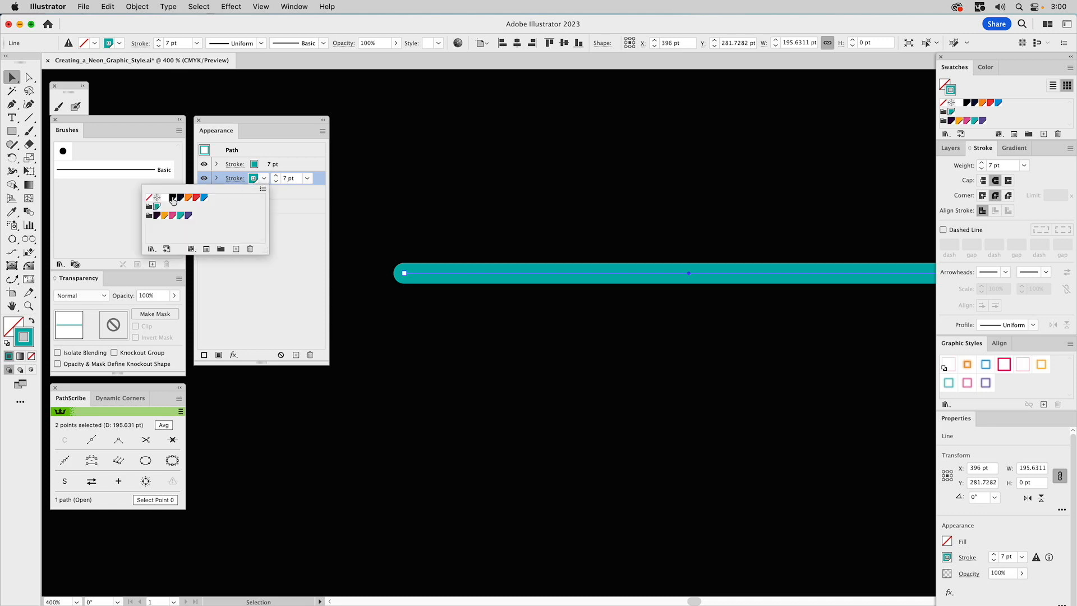
left_click(173, 198)
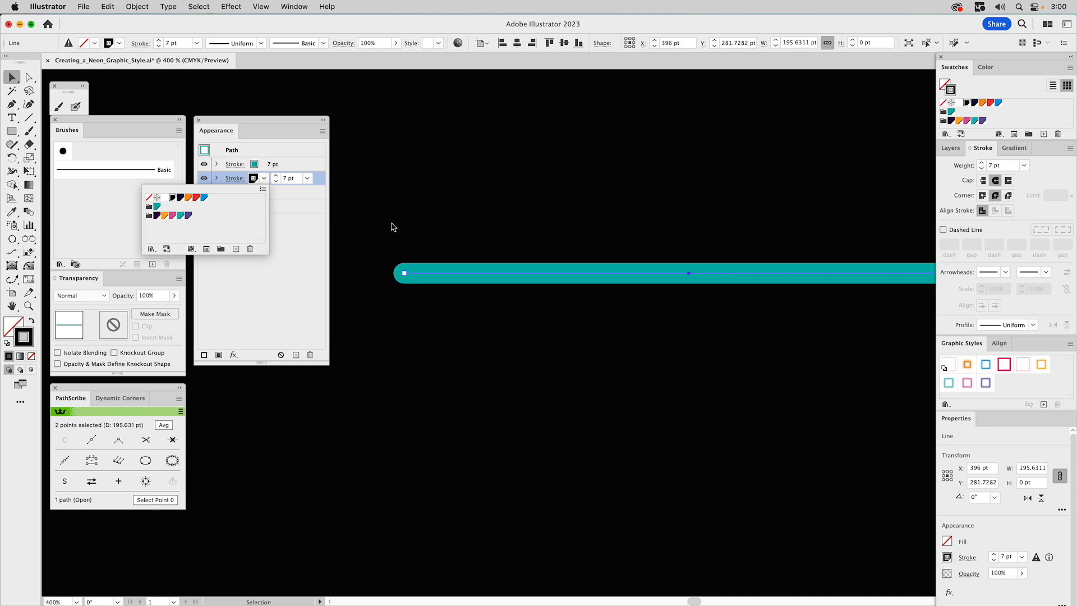
left_click(393, 226)
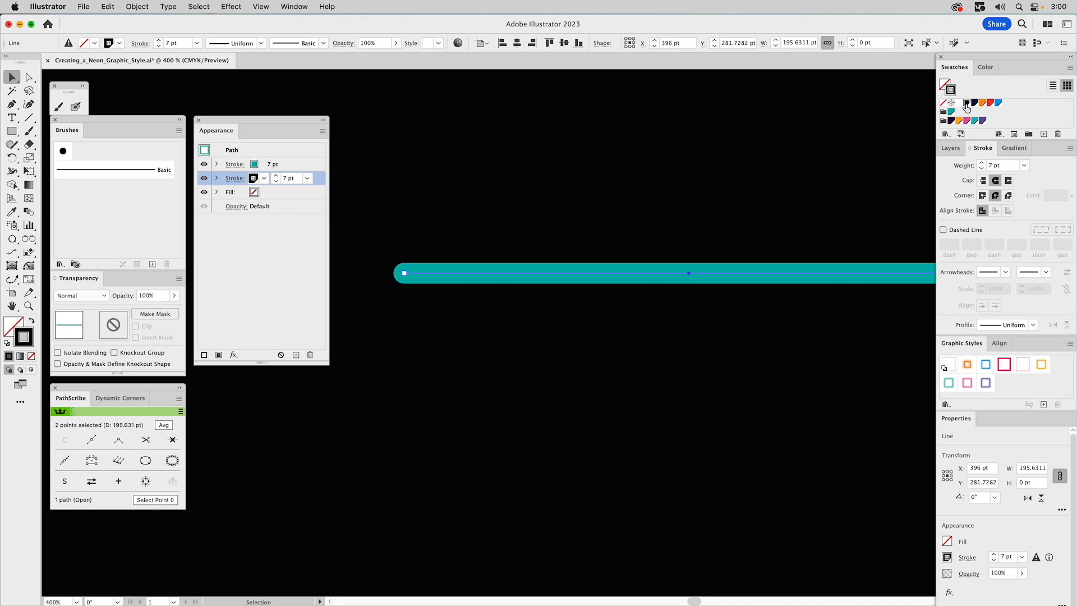
Inspect the black swatch's options and briefly hide the teal stroke to check the stroke beneath
double_click(966, 104)
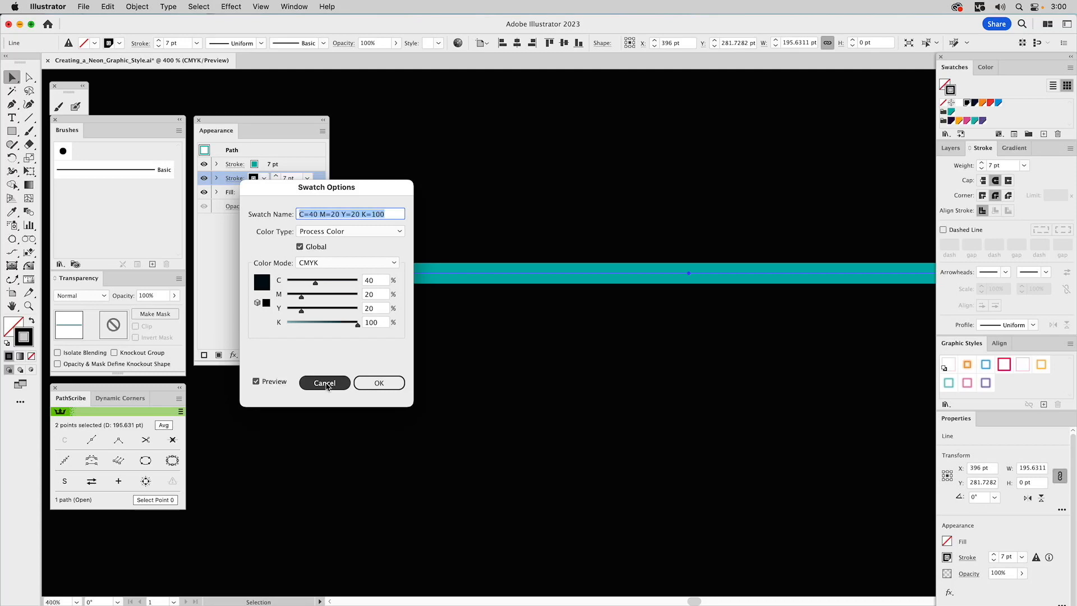
left_click(326, 383)
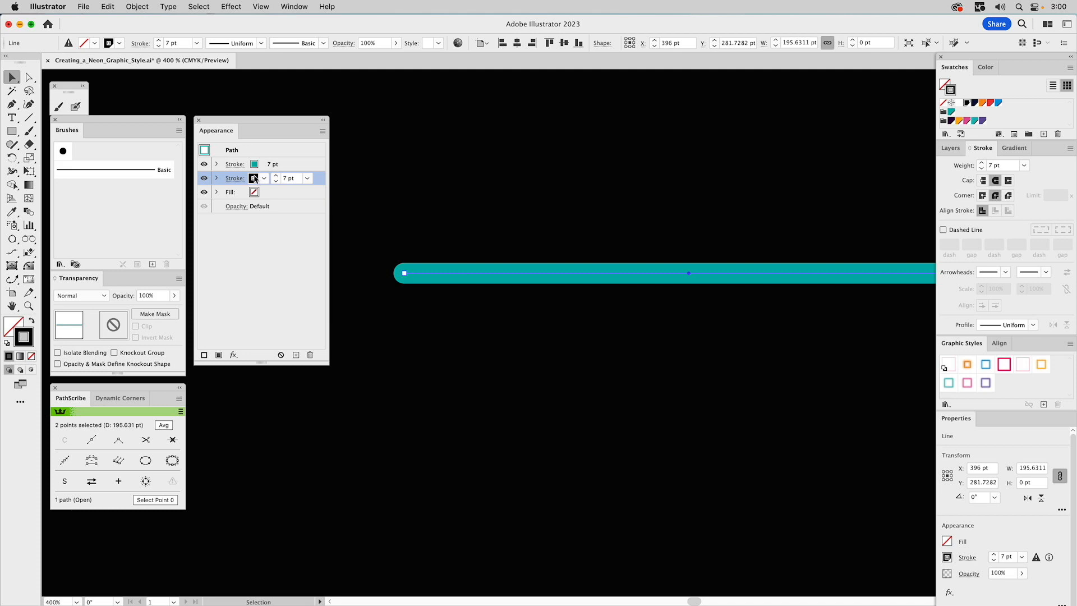
left_click(205, 165)
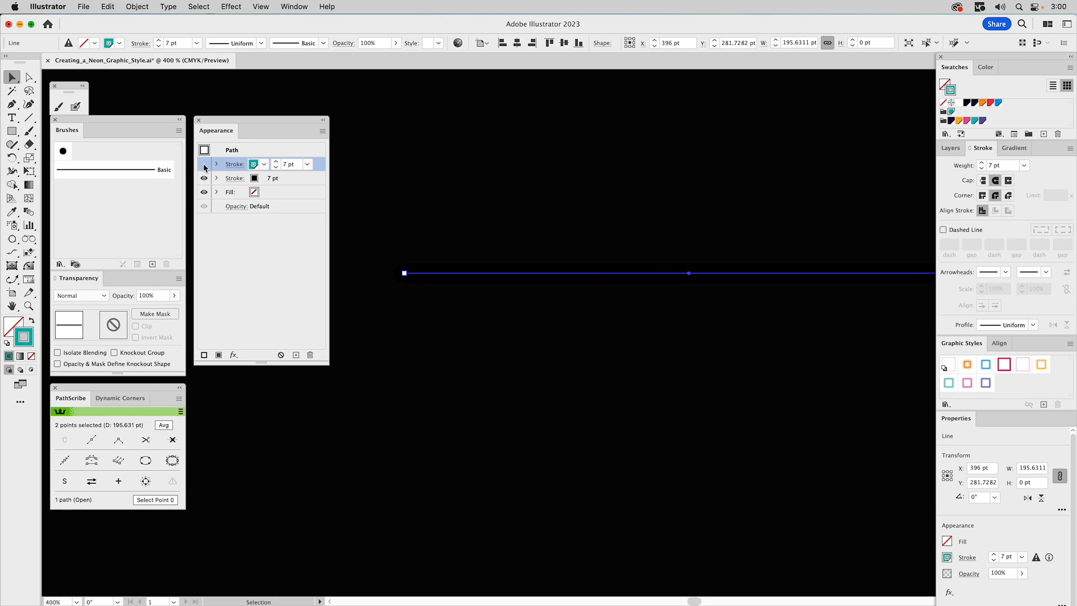
left_click(204, 165)
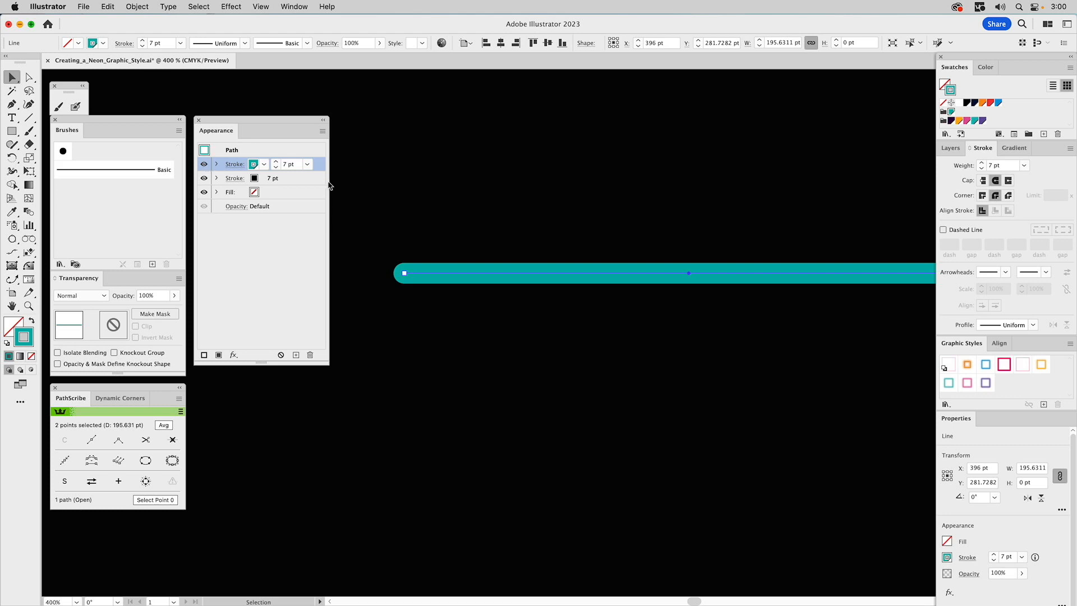
Change the lower stroke's colour to white
left_click(298, 179)
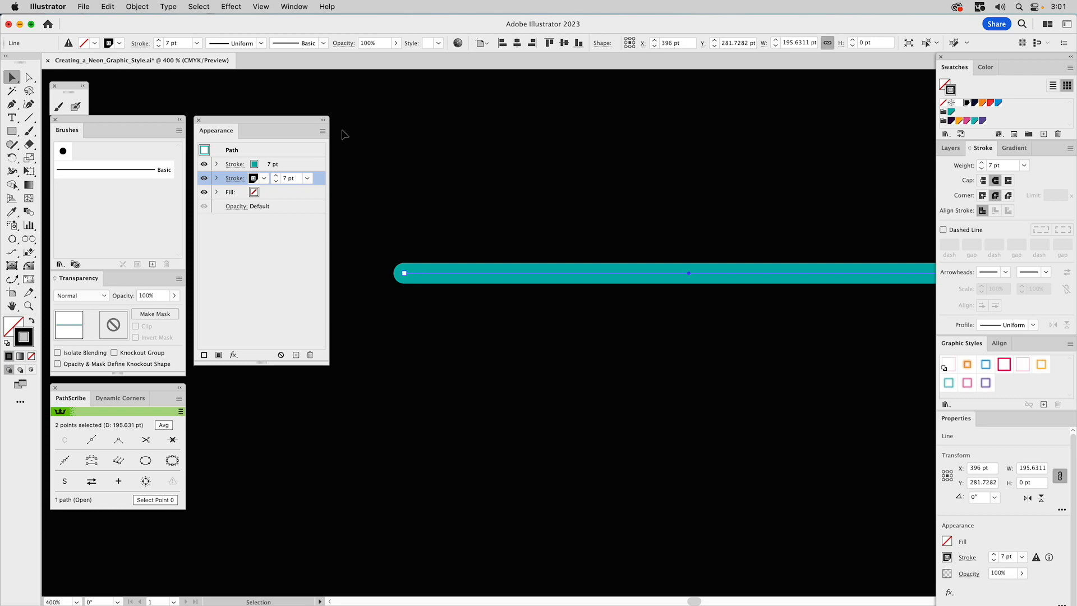
left_click(217, 179)
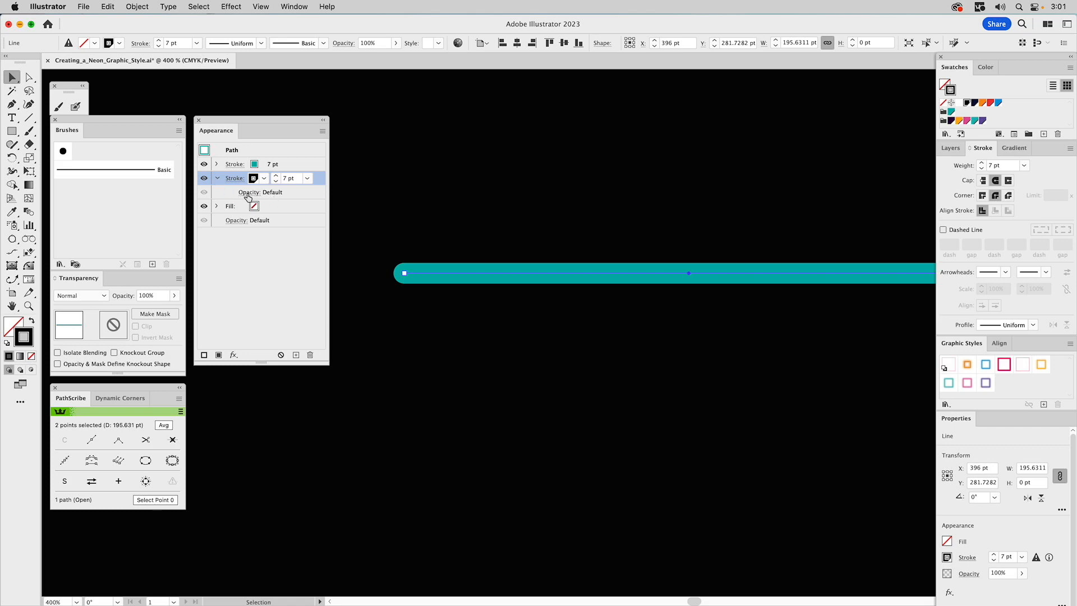
left_click(249, 196)
left_click(249, 195)
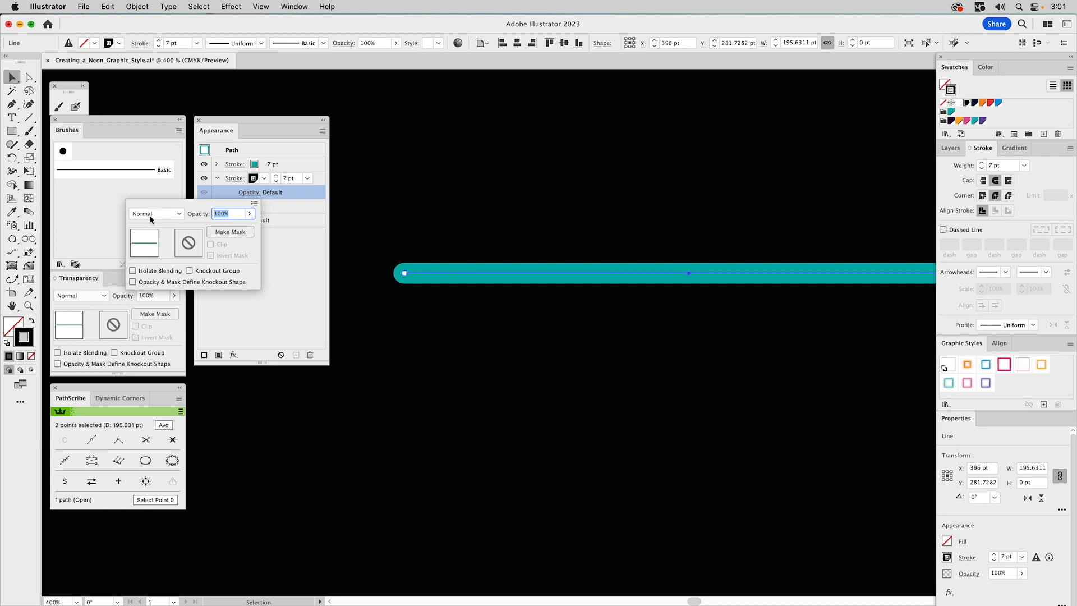
left_click(299, 196)
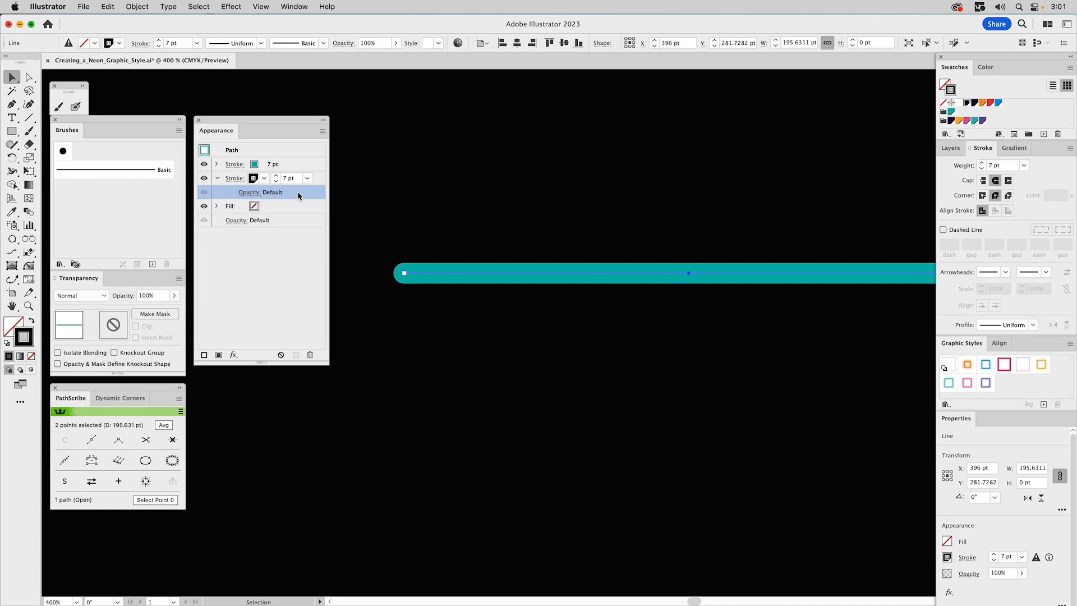
left_click(264, 178)
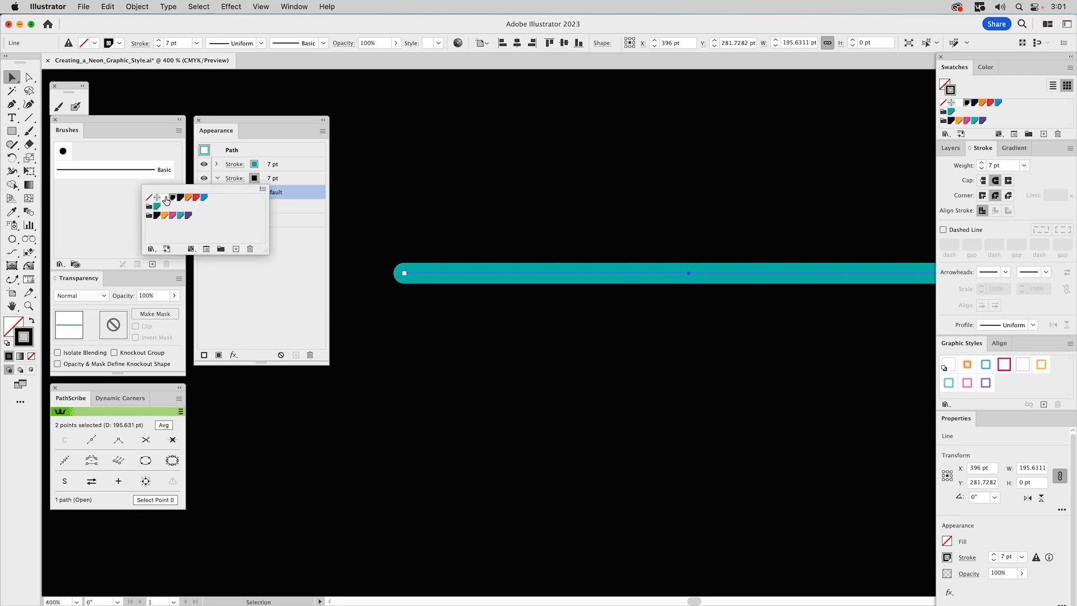
left_click(165, 198)
left_click(302, 178)
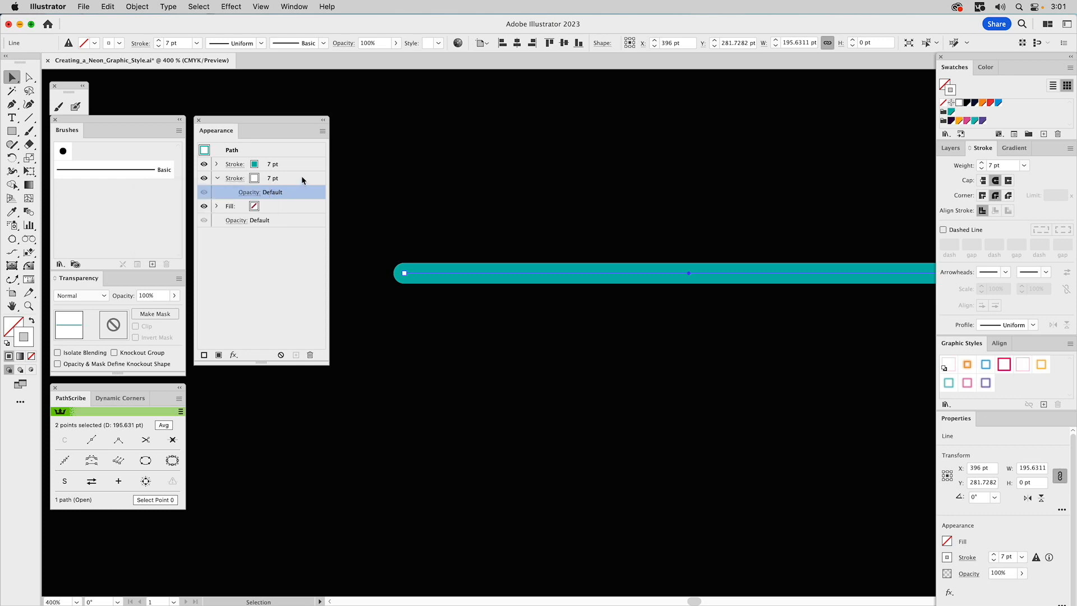
left_click(292, 179)
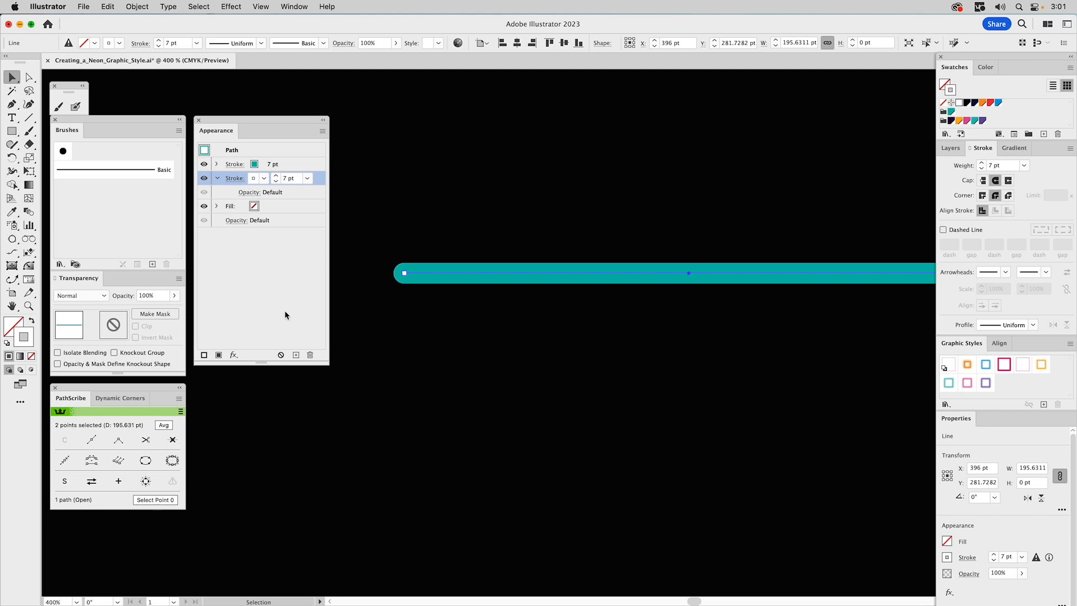
Apply a Transform effect to the lower stroke, moving it 2 pt horizontally and 2 pt vertically
left_click(234, 356)
mouse_move(260, 337)
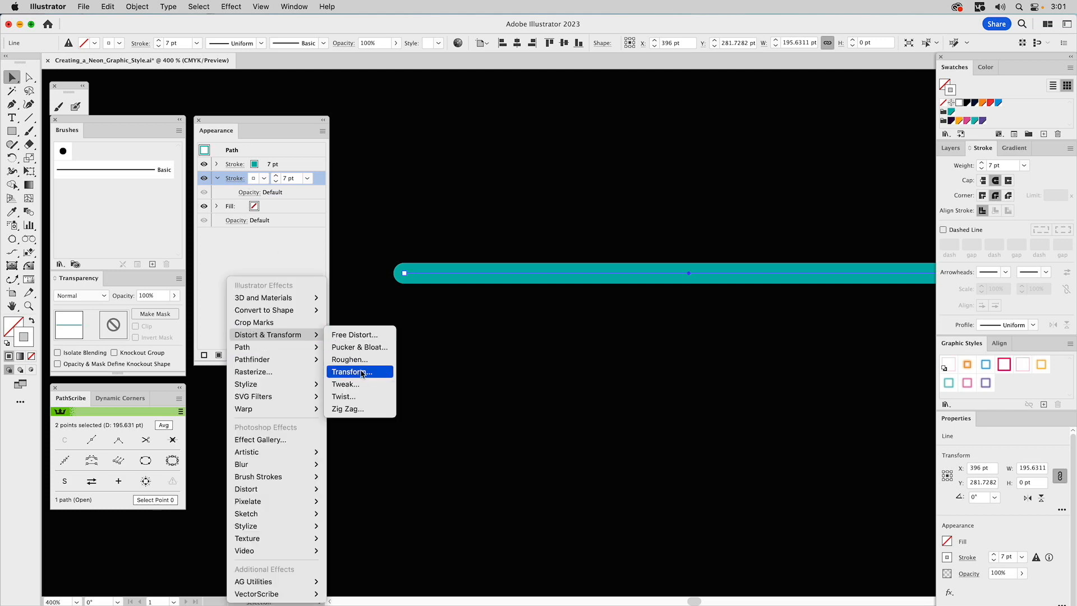
left_click(362, 373)
left_click_drag(541, 146, 586, 124)
left_click(637, 227)
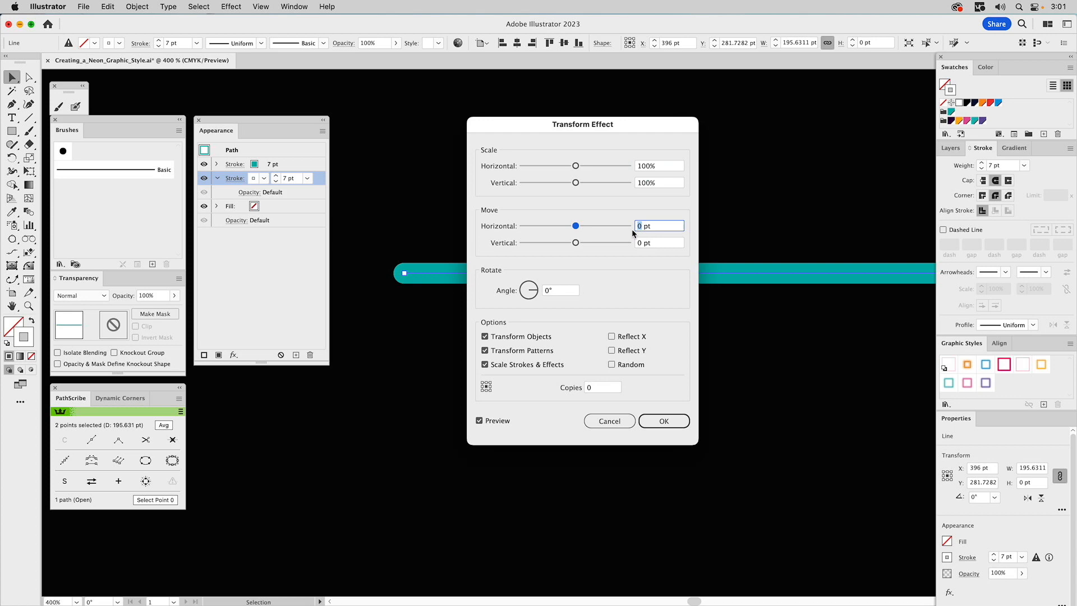
type("2")
left_click(639, 242)
type("2")
left_click(498, 422)
left_click_drag(553, 124, 585, 133)
left_click(688, 430)
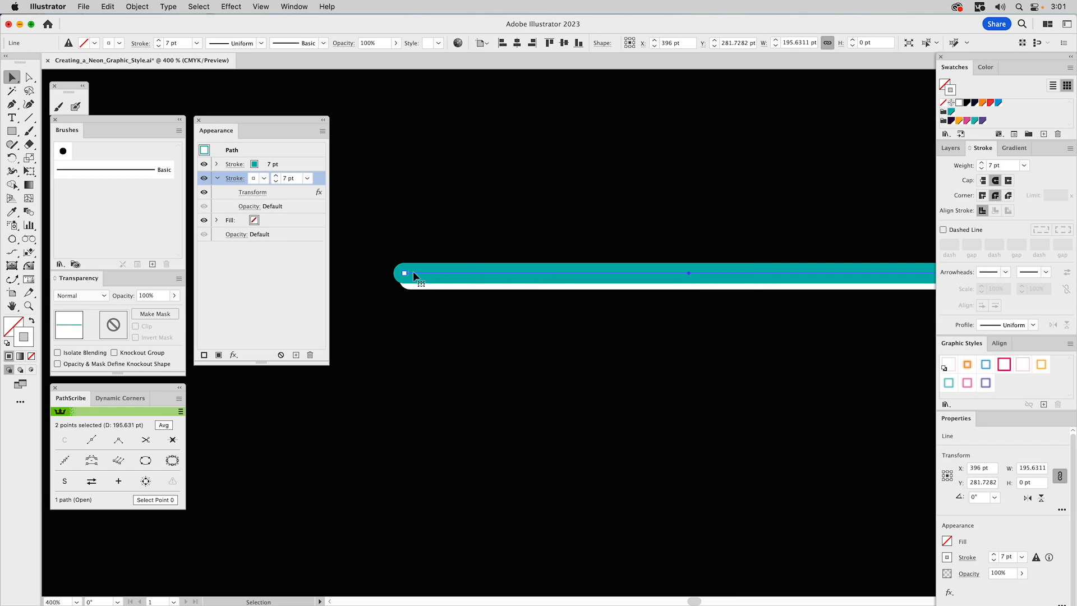
Set the lower stroke's colour back to the black swatch
left_click(264, 179)
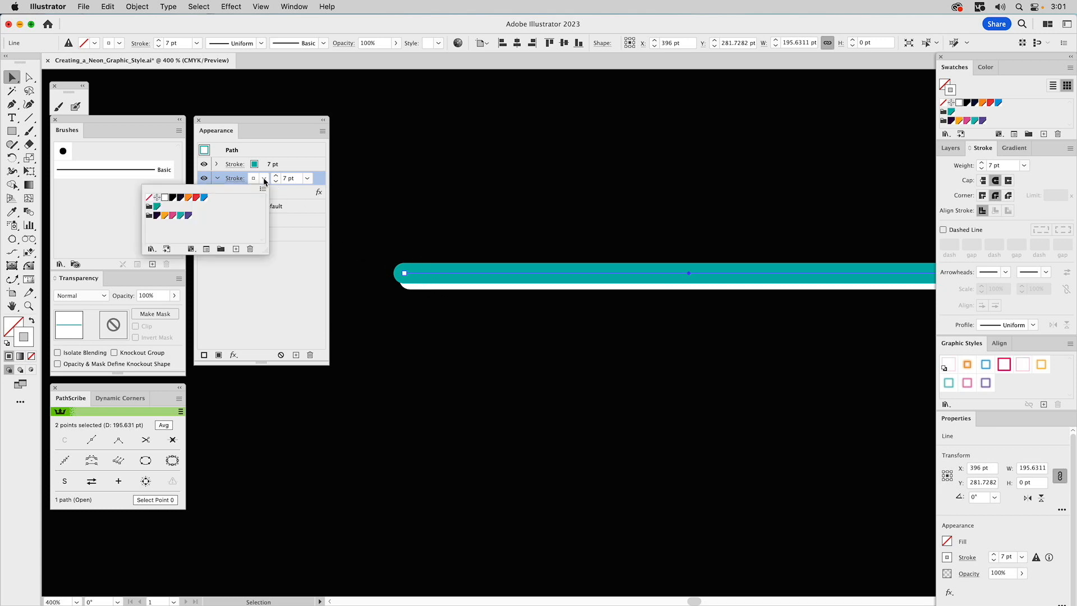
left_click(174, 201)
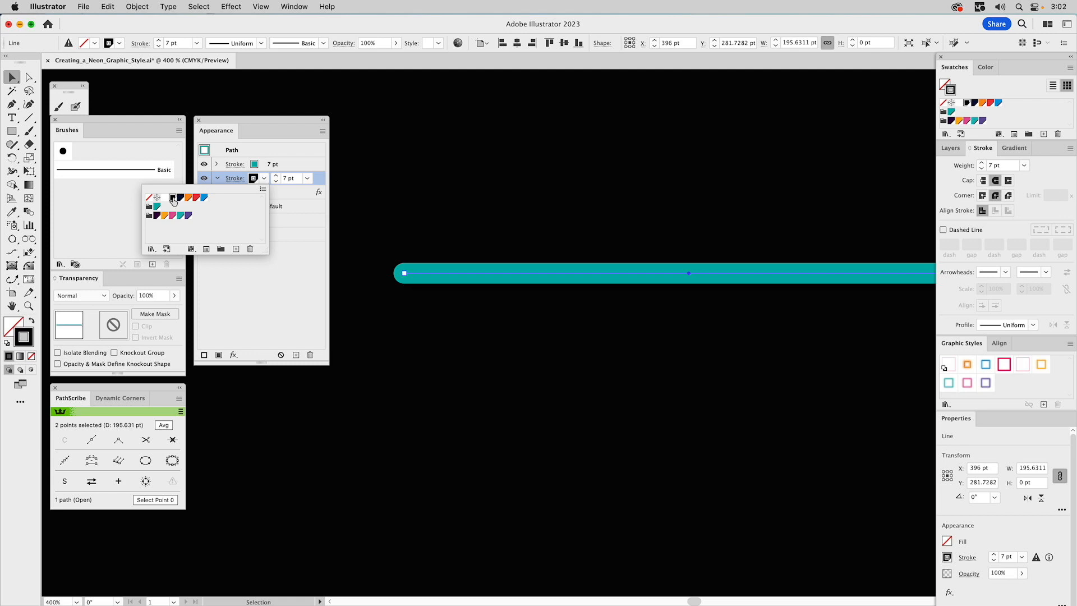
left_click(288, 269)
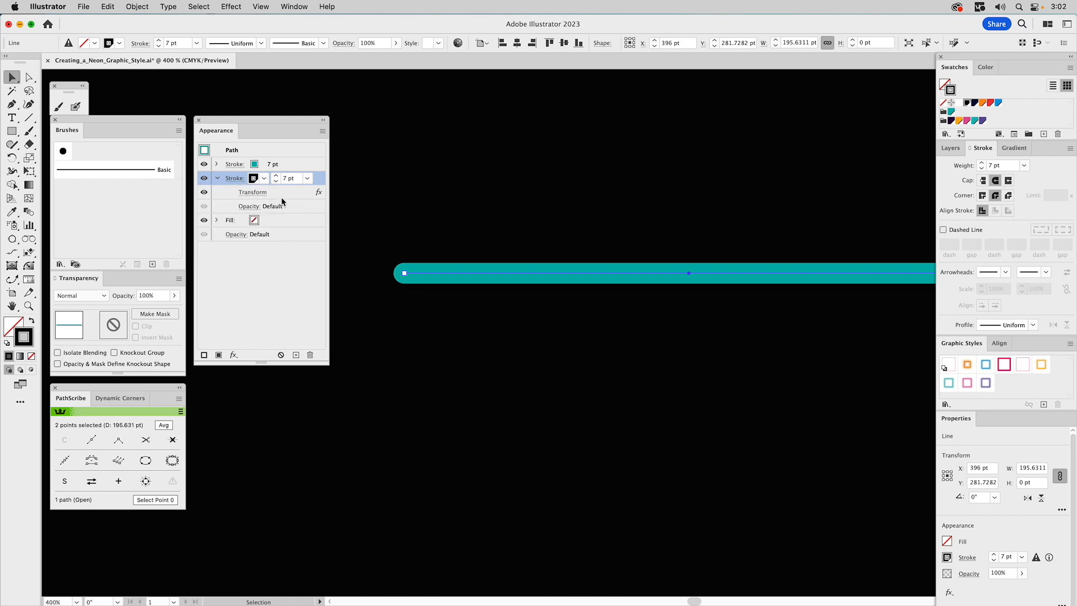
Set the lower stroke's opacity to 40% with the Multiply blend mode
left_click(249, 207)
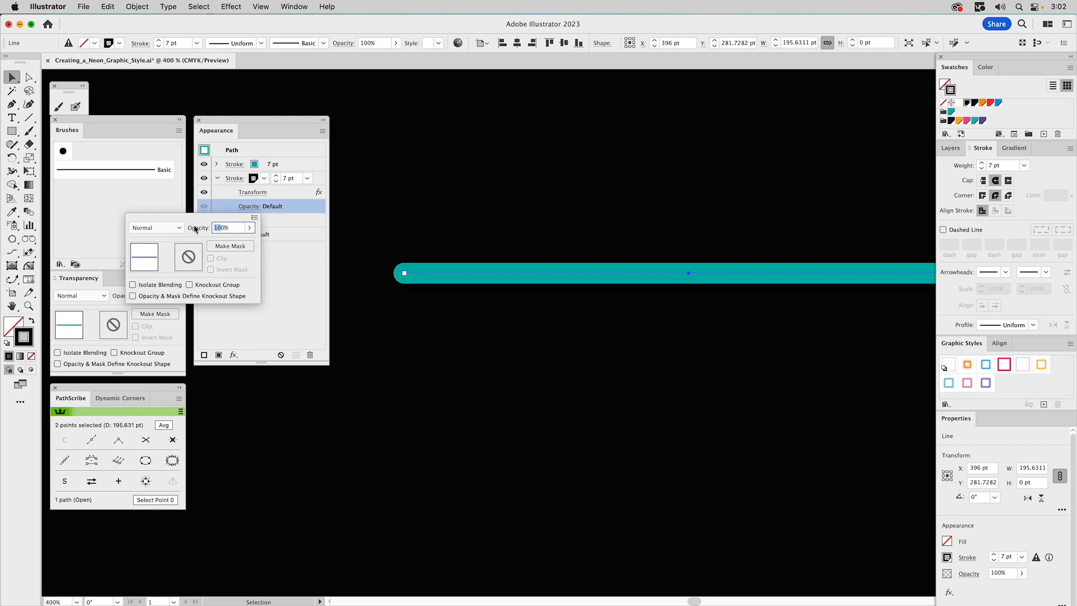
type("40")
key("Return")
left_click(173, 229)
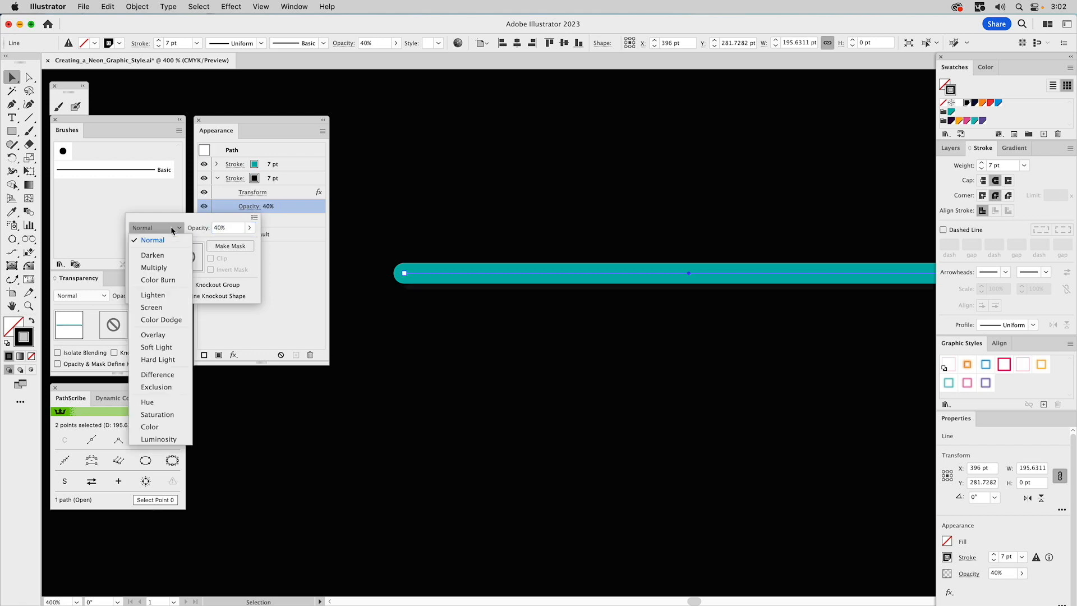
left_click(161, 269)
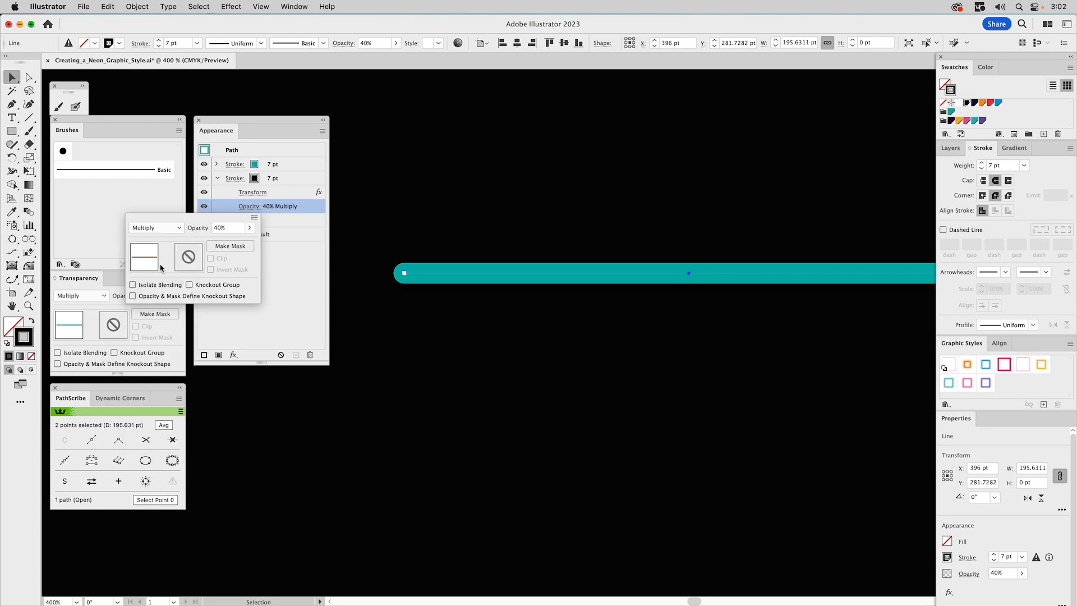
left_click(302, 282)
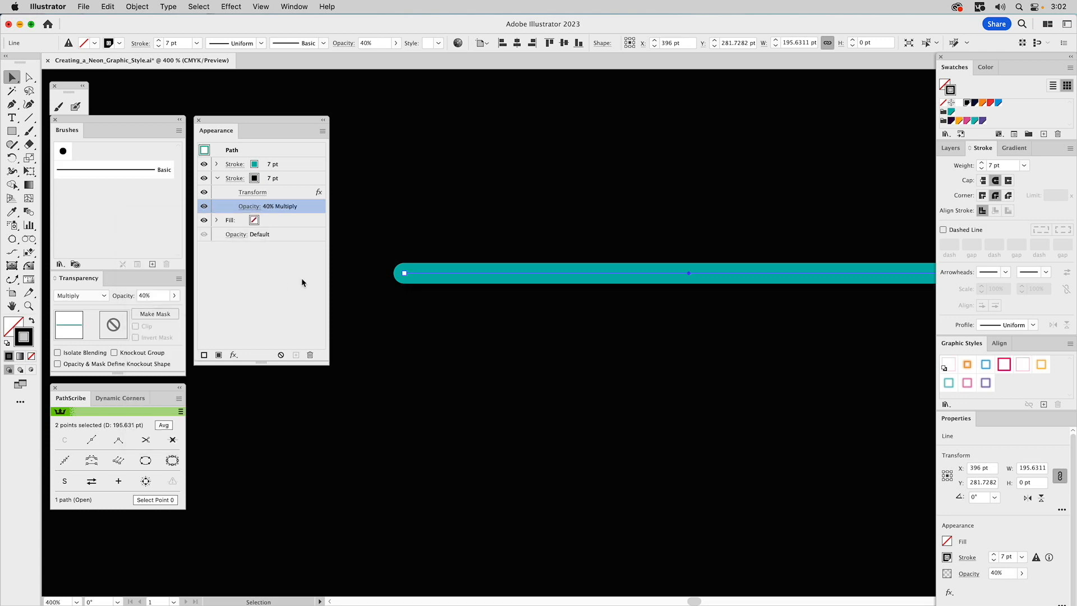
Add a new stroke at the top of the appearance stack and set its weight to 4 pt
left_click(217, 179)
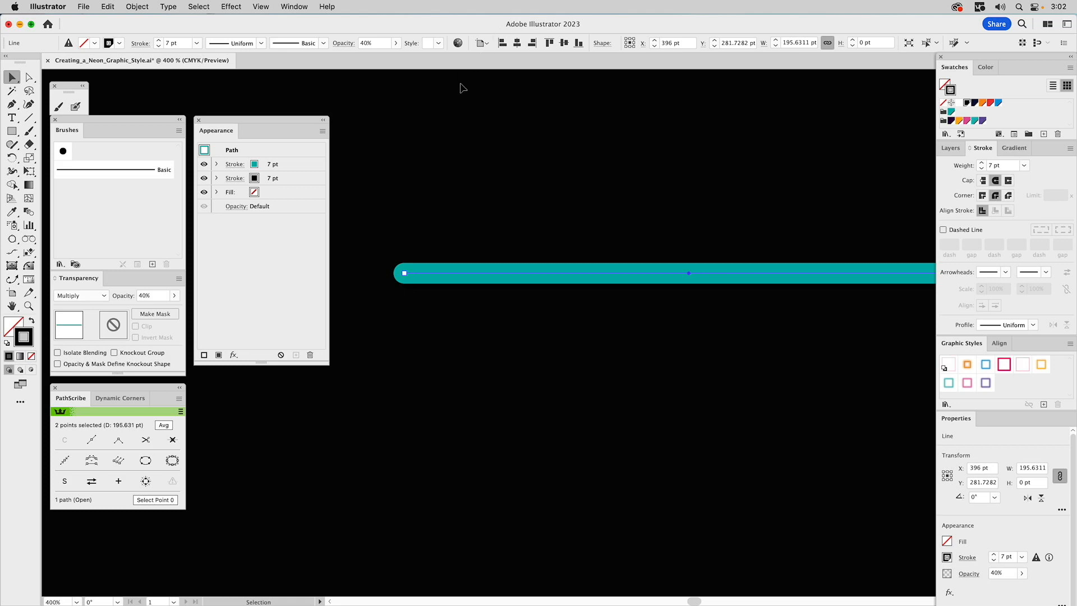
left_click(296, 165)
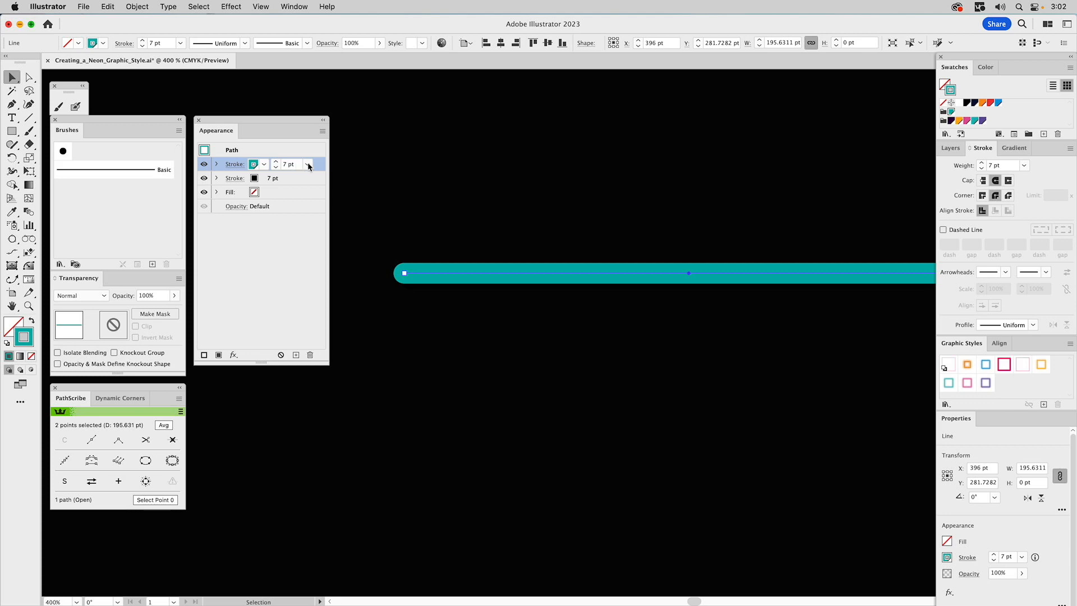
left_click(322, 131)
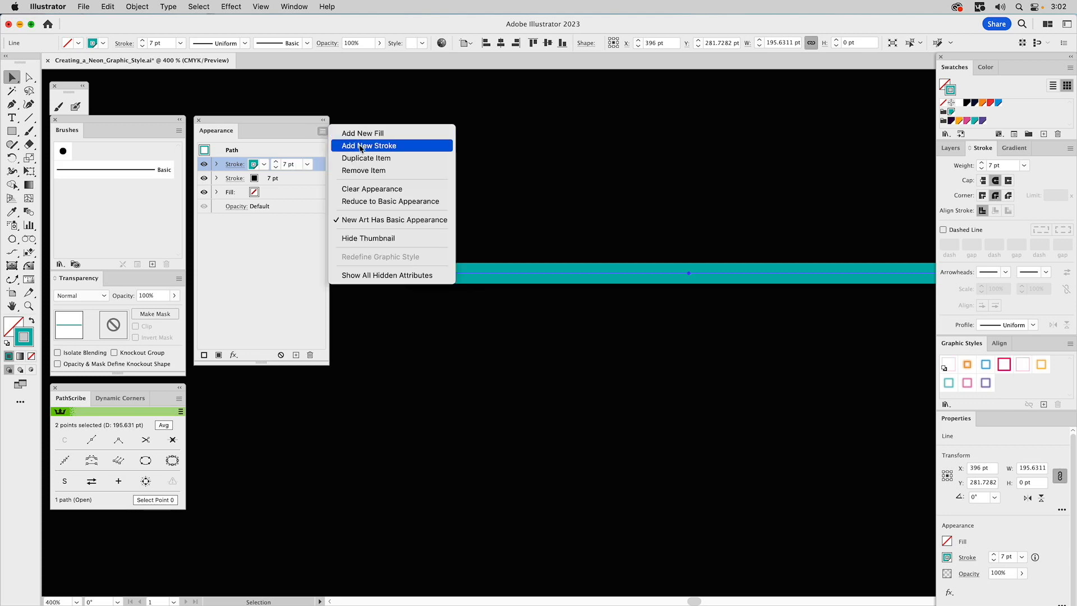
left_click(361, 146)
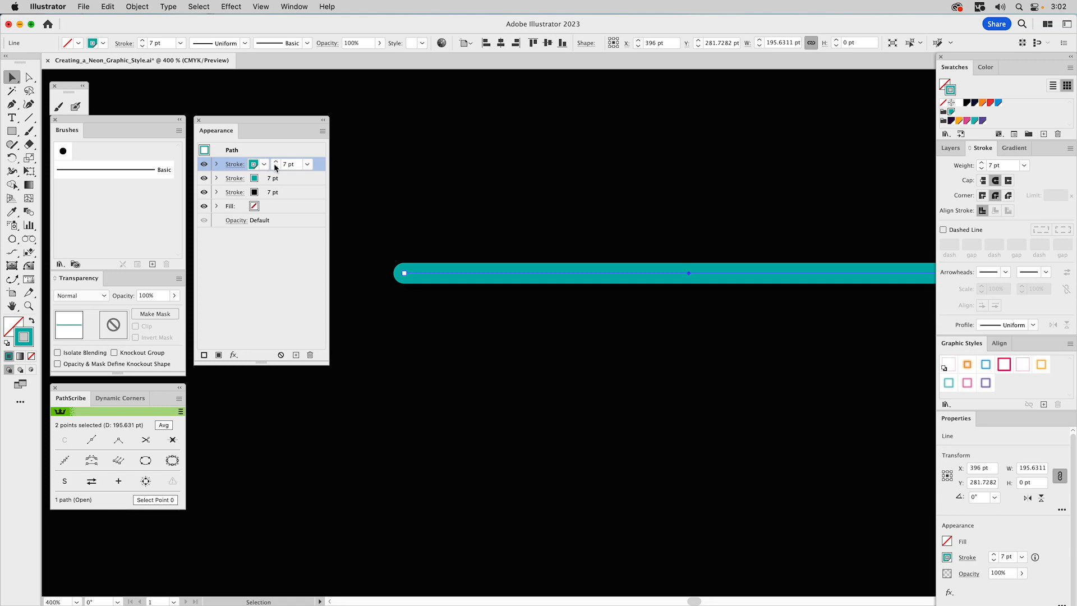
left_click(276, 167)
left_click(276, 167)
left_click(275, 167)
left_click(217, 165)
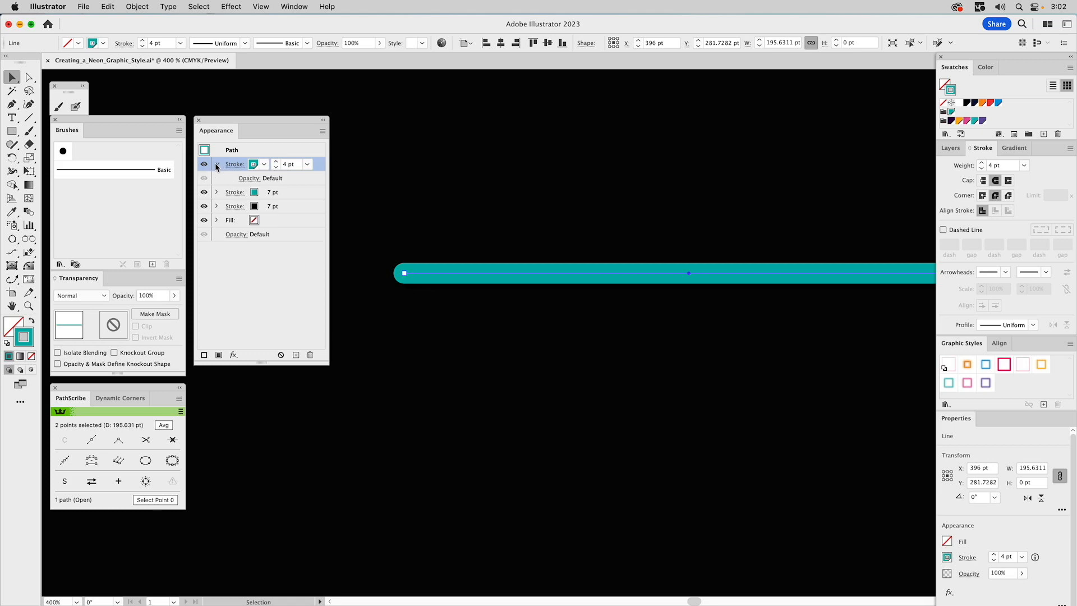
left_click(247, 179)
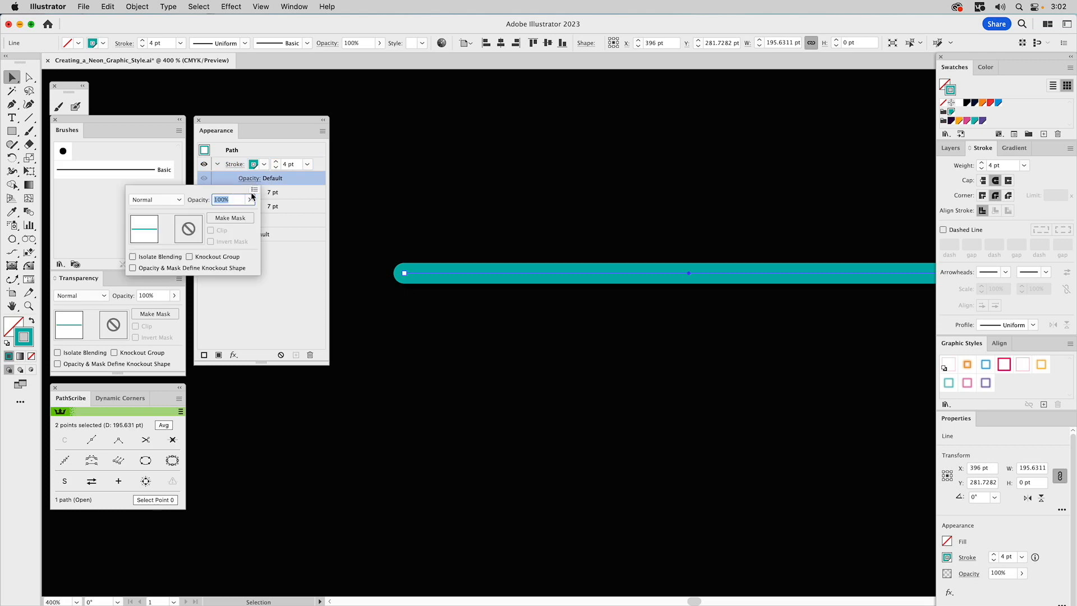
left_click(443, 230)
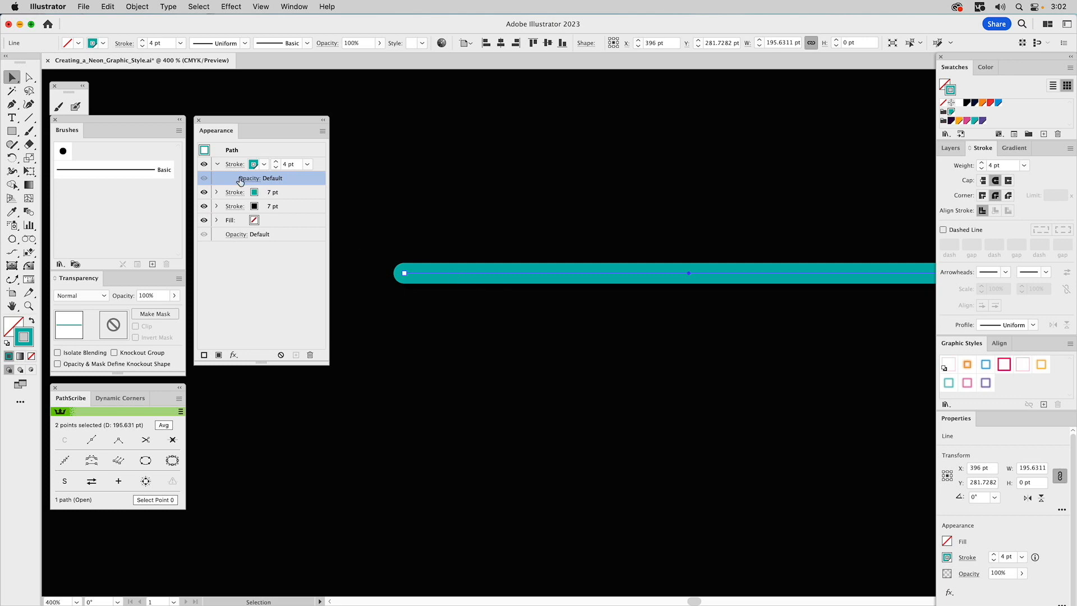
left_click(319, 170)
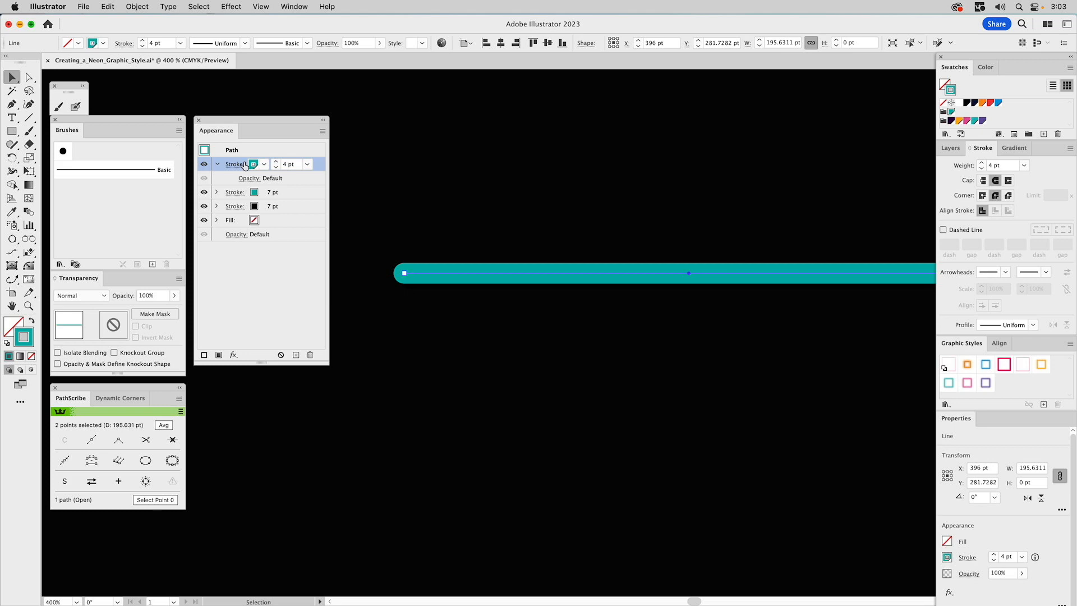
left_click(280, 207)
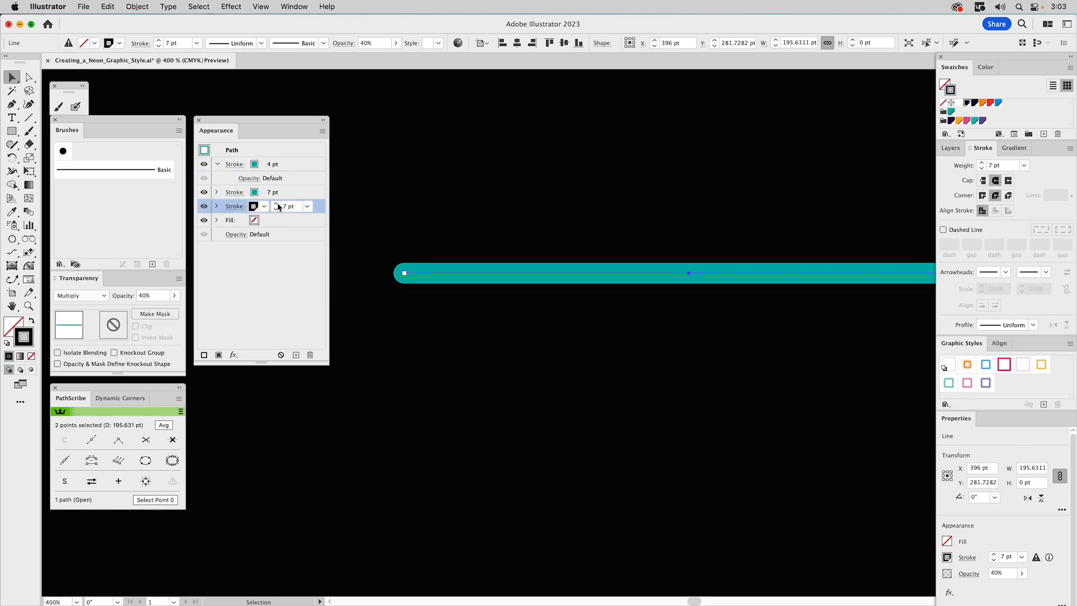
Lighten the top 4 pt stroke's teal colour to a 60% tint
left_click(290, 165)
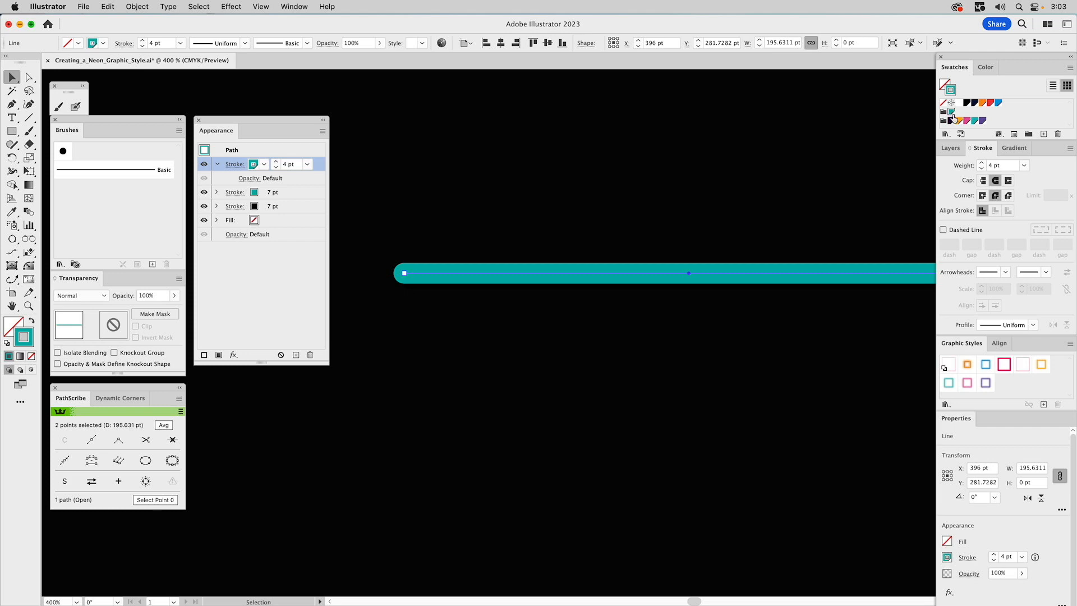
left_click(983, 69)
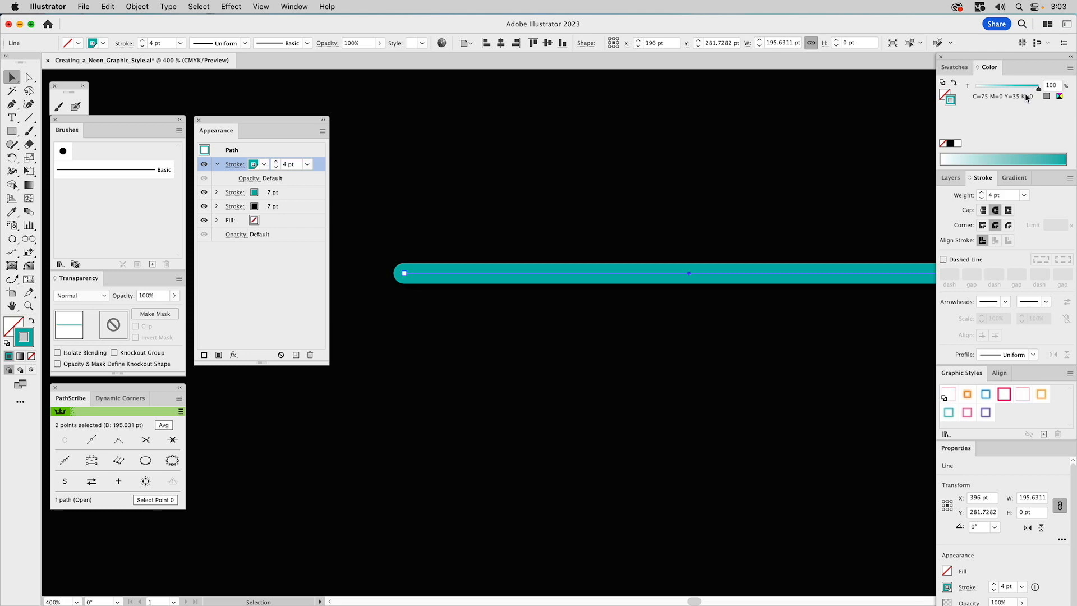
left_click_drag(1023, 87, 1014, 93)
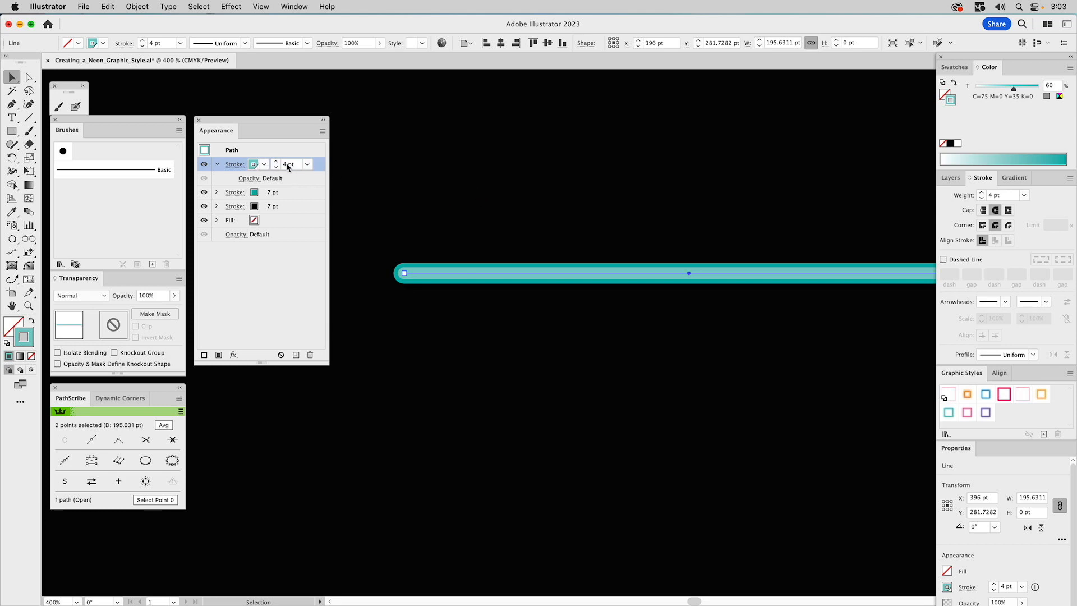
Apply a Gaussian Blur with a 2 pixel radius to the top 4 pt stroke
left_click(234, 355)
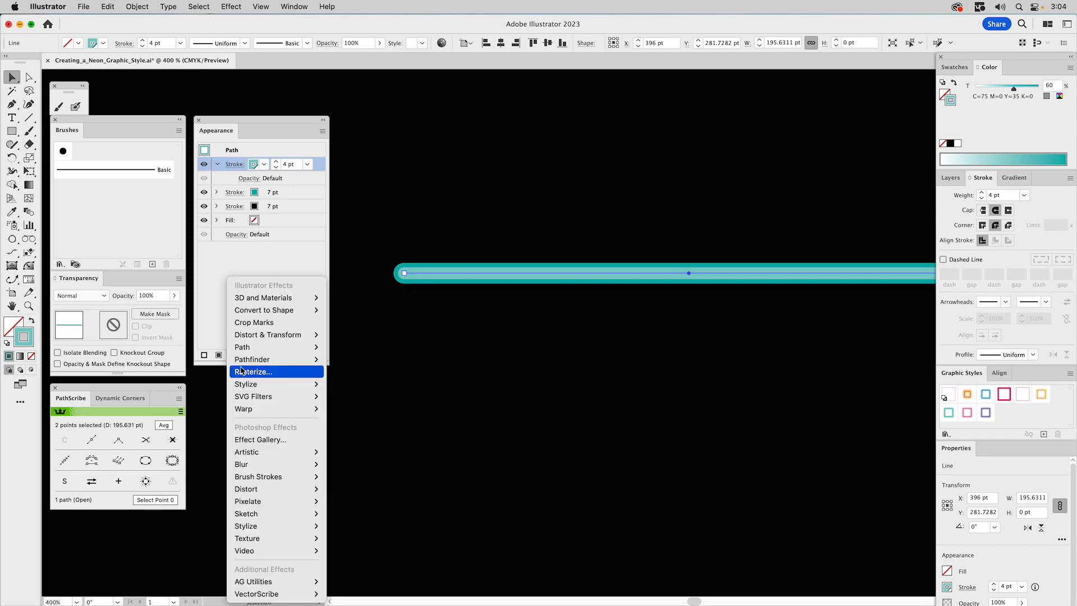
mouse_move(248, 385)
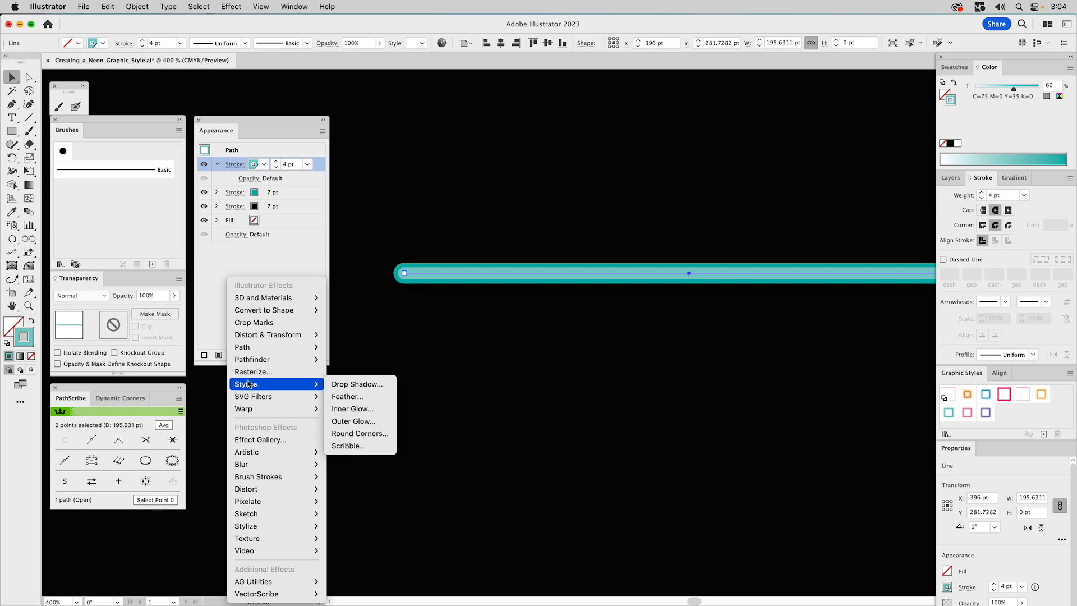
mouse_move(254, 466)
left_click(358, 464)
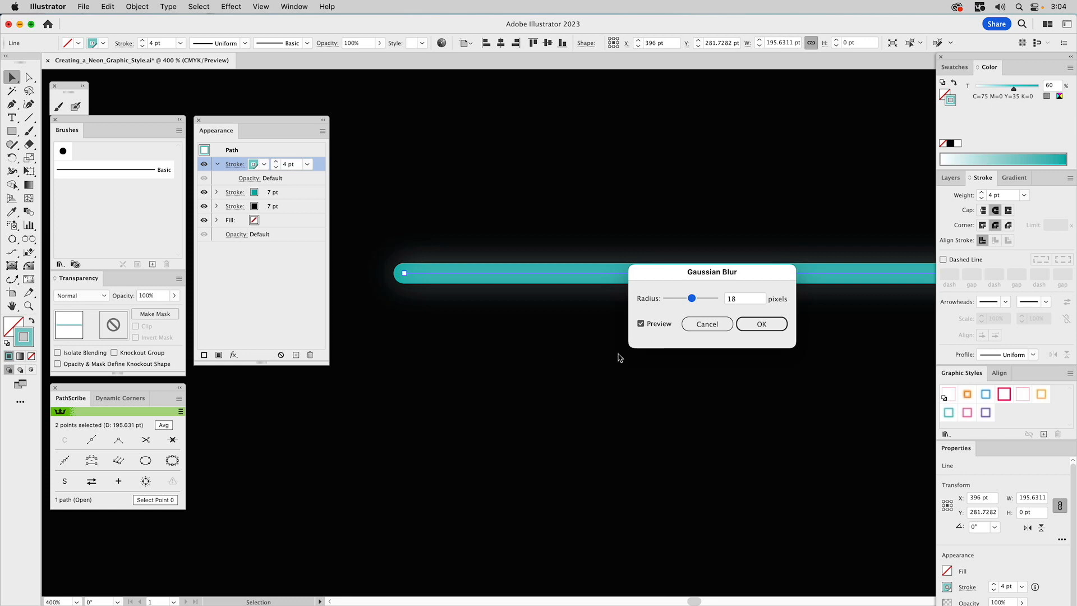
left_click_drag(704, 284, 629, 269)
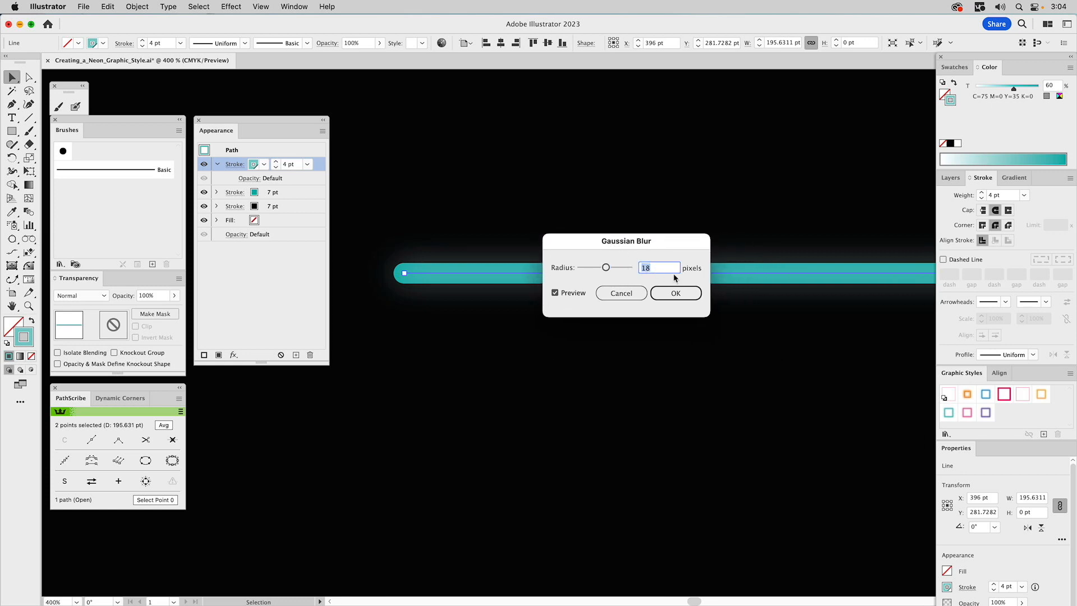
type("2")
left_click(566, 292)
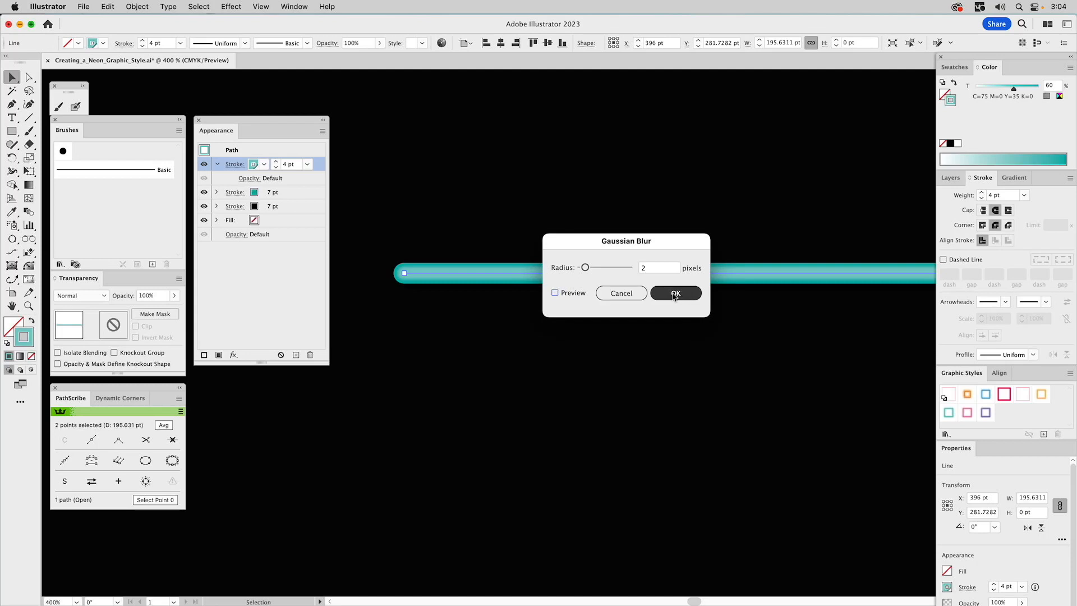
left_click(675, 294)
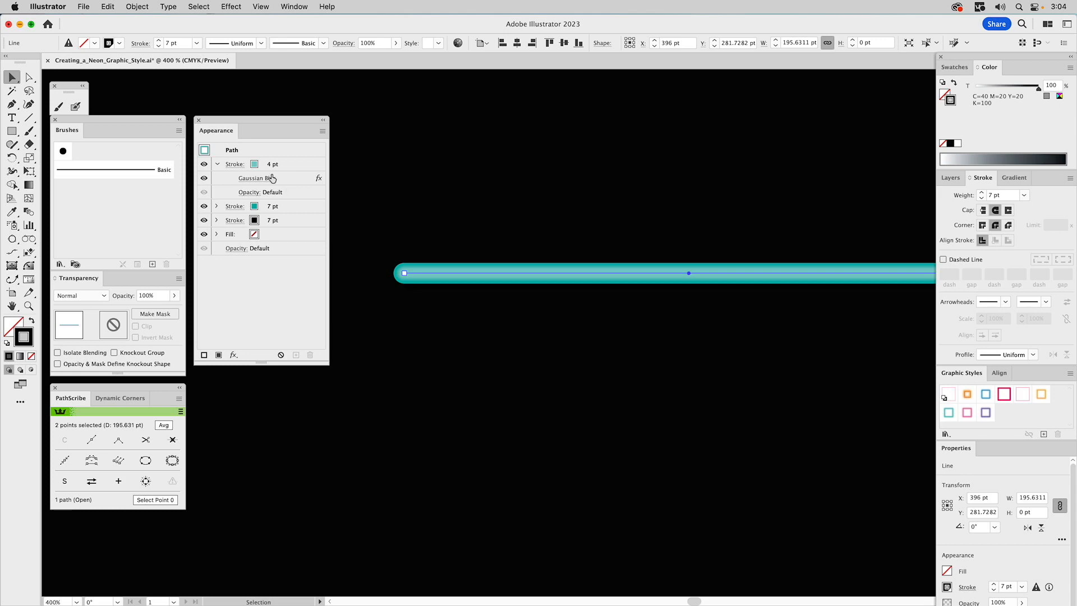
Add another stroke at the top of the stack with a 2 pt weight and white colour
left_click(217, 165)
left_click(218, 165)
left_click(217, 165)
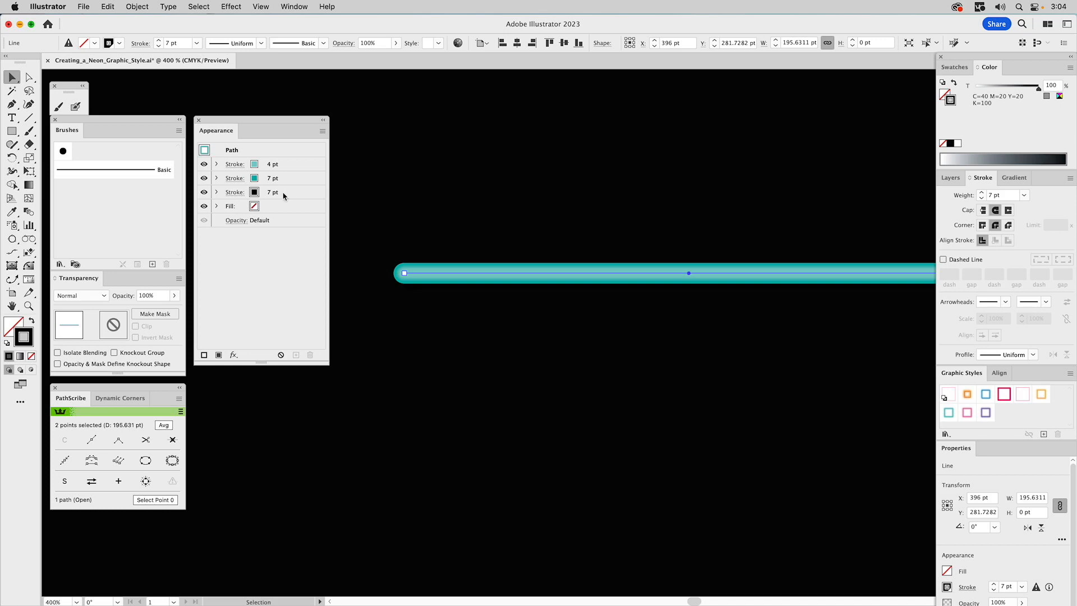
left_click(292, 162)
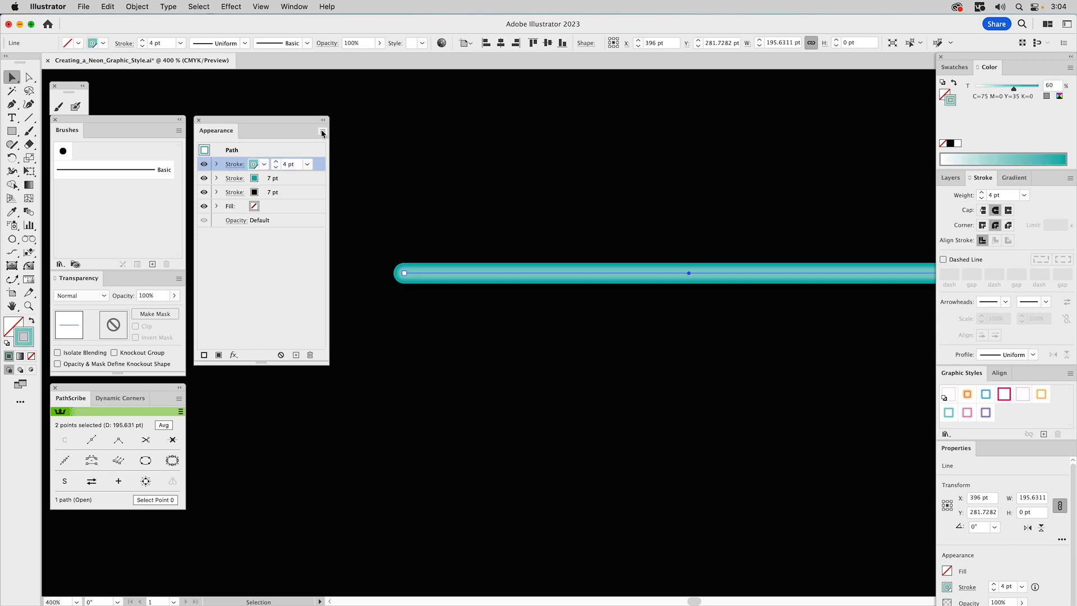
left_click(322, 130)
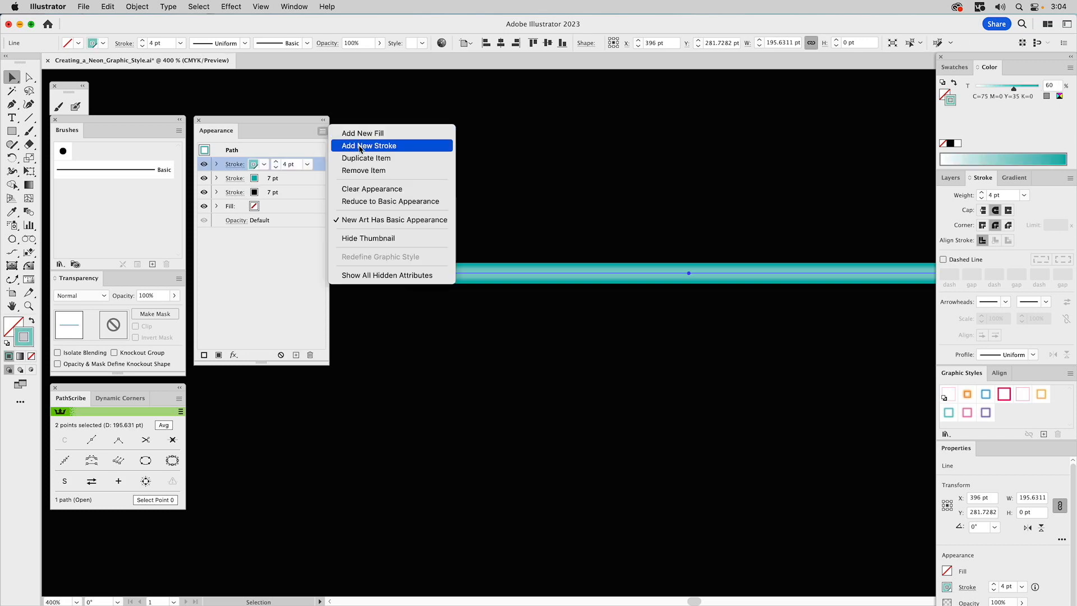
left_click(361, 147)
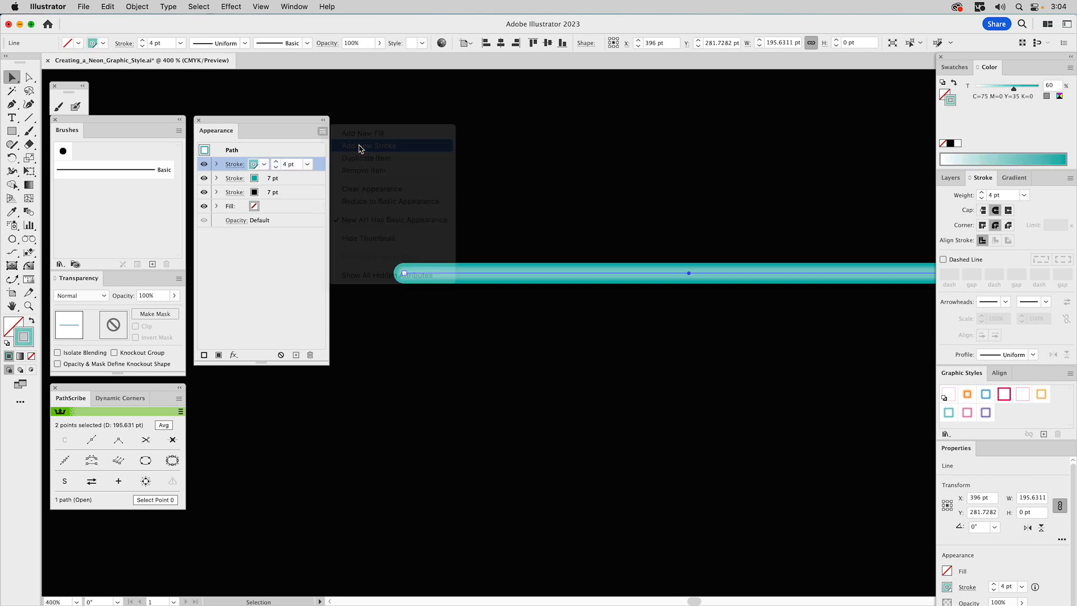
left_click(276, 168)
left_click(277, 168)
left_click(264, 166)
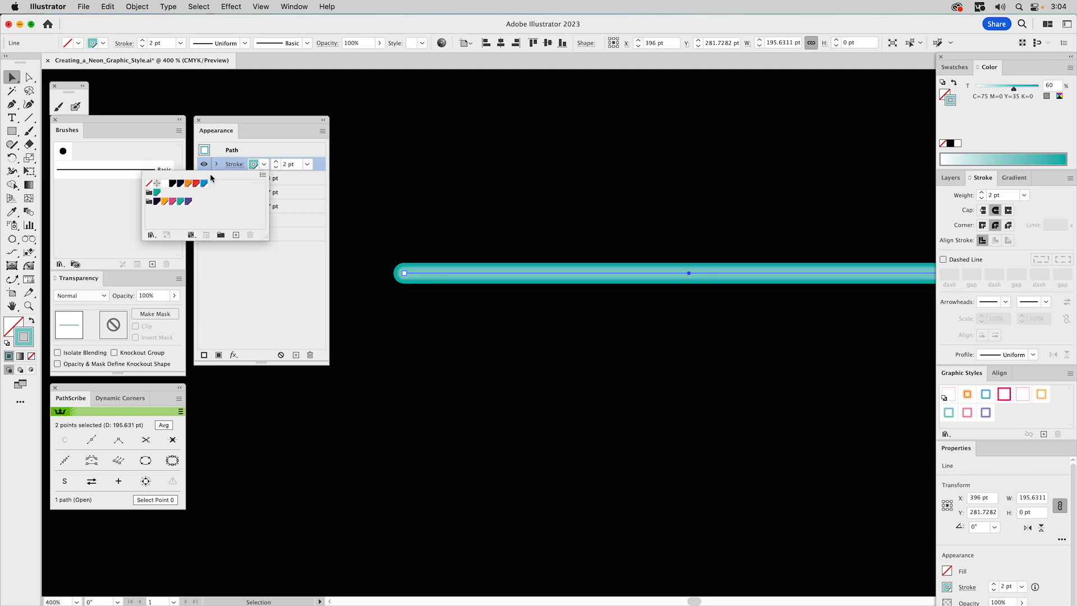
left_click(165, 184)
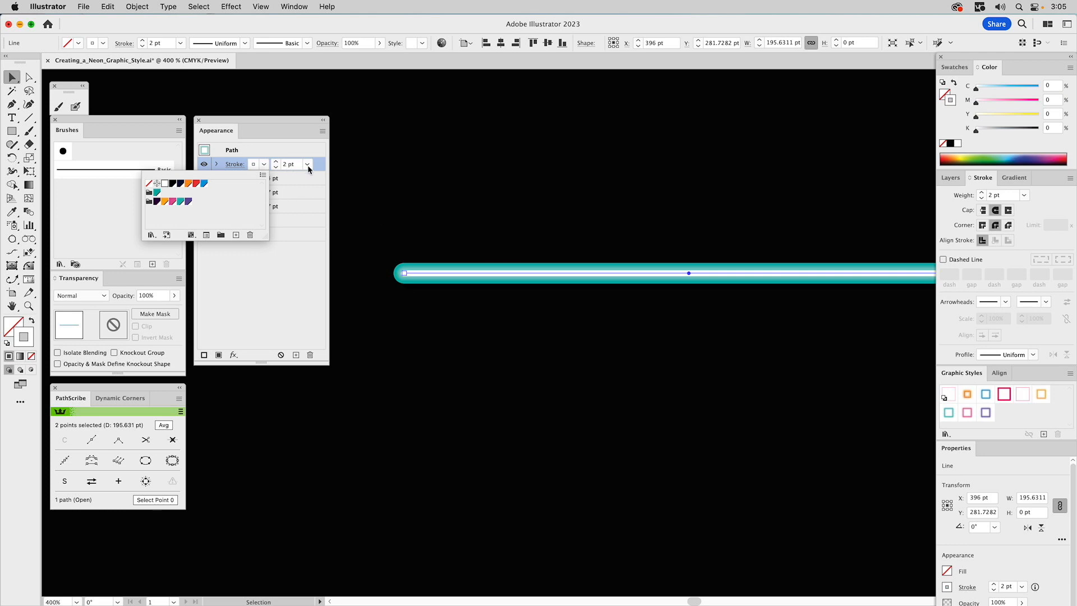
Set the white 2 pt stroke's opacity to 50%
left_click(216, 164)
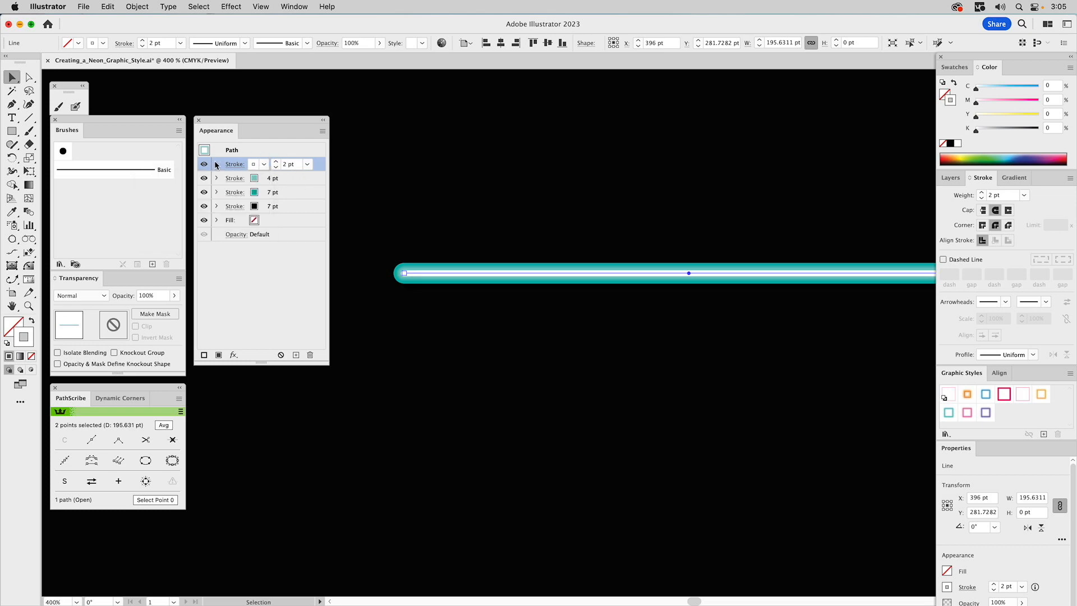
left_click(217, 165)
left_click(246, 178)
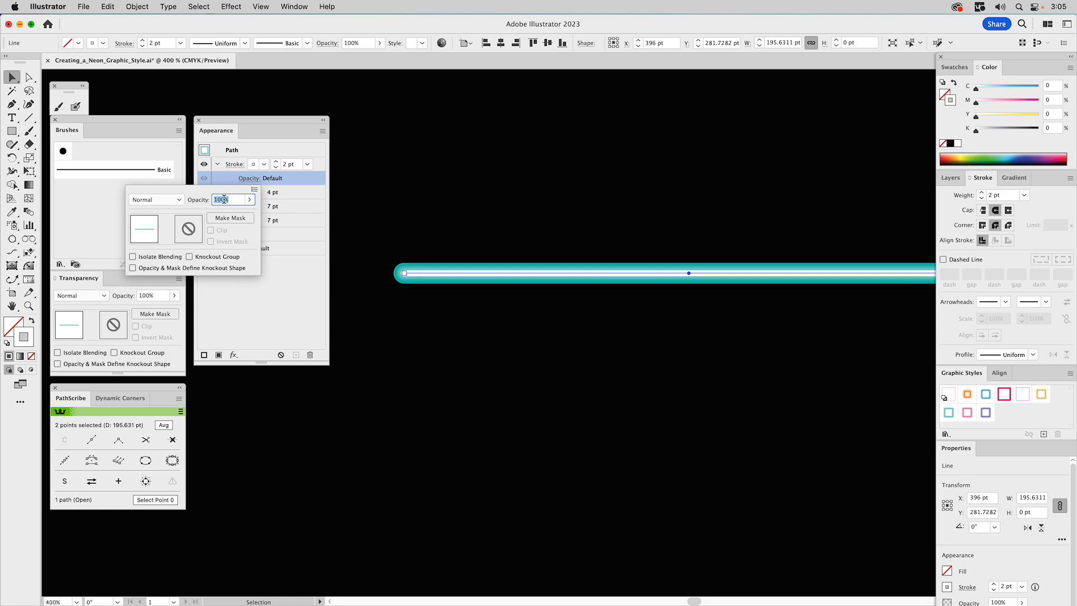
type("50")
key("Return")
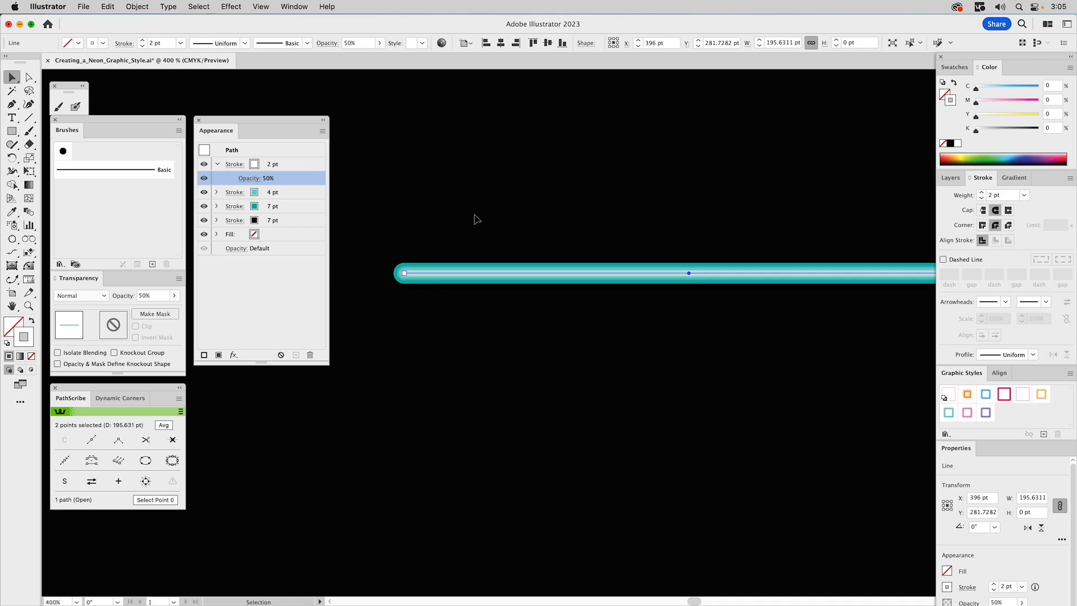
Apply a Gaussian Blur with a 2 pixel radius to the white 2 pt stroke
left_click(234, 355)
mouse_move(236, 359)
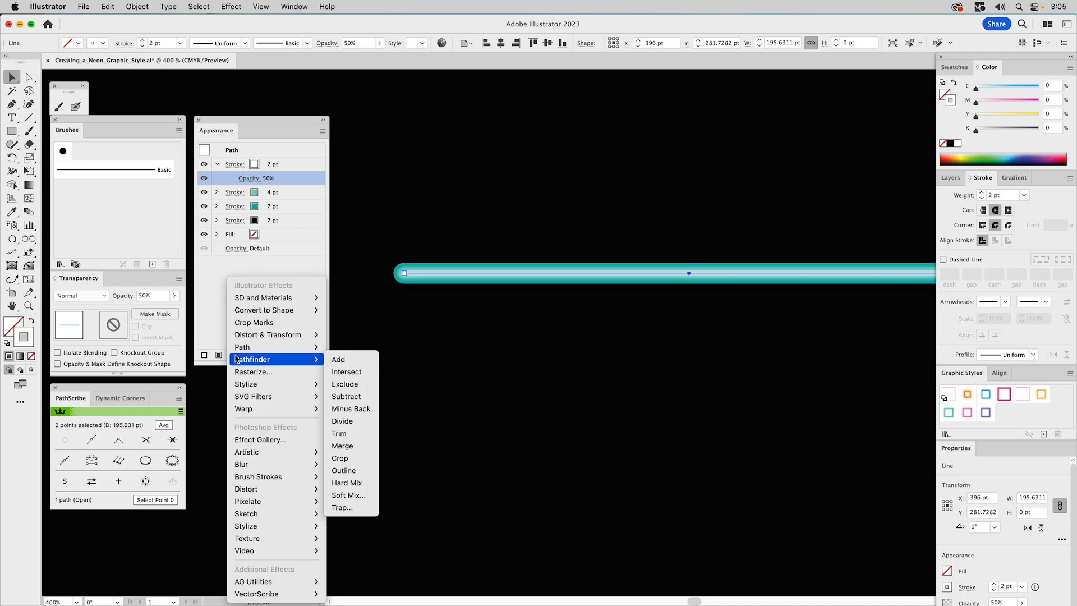
left_click(294, 160)
left_click(294, 161)
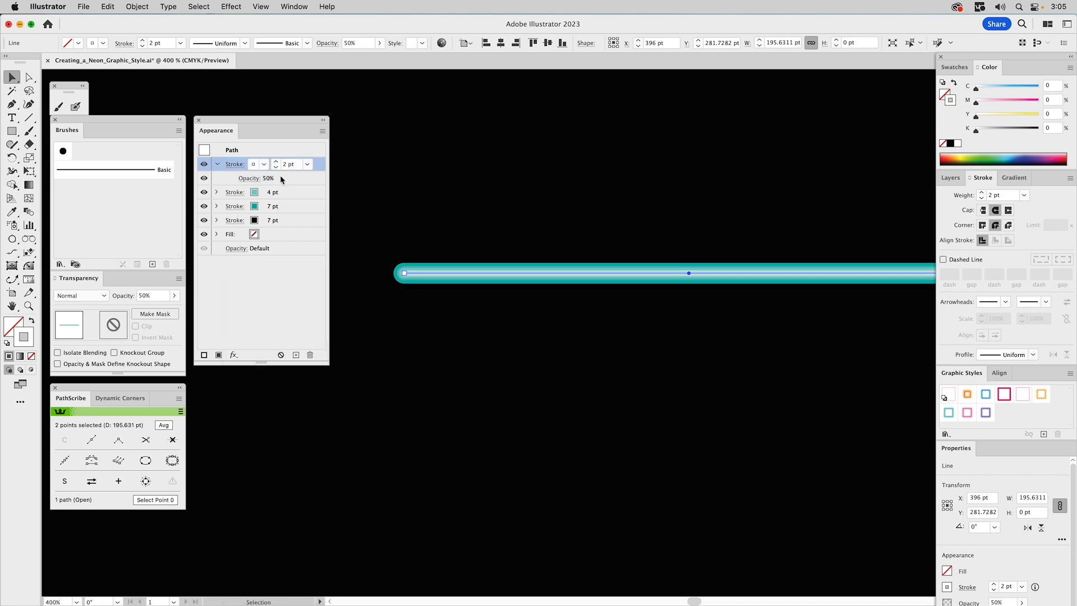
left_click(234, 354)
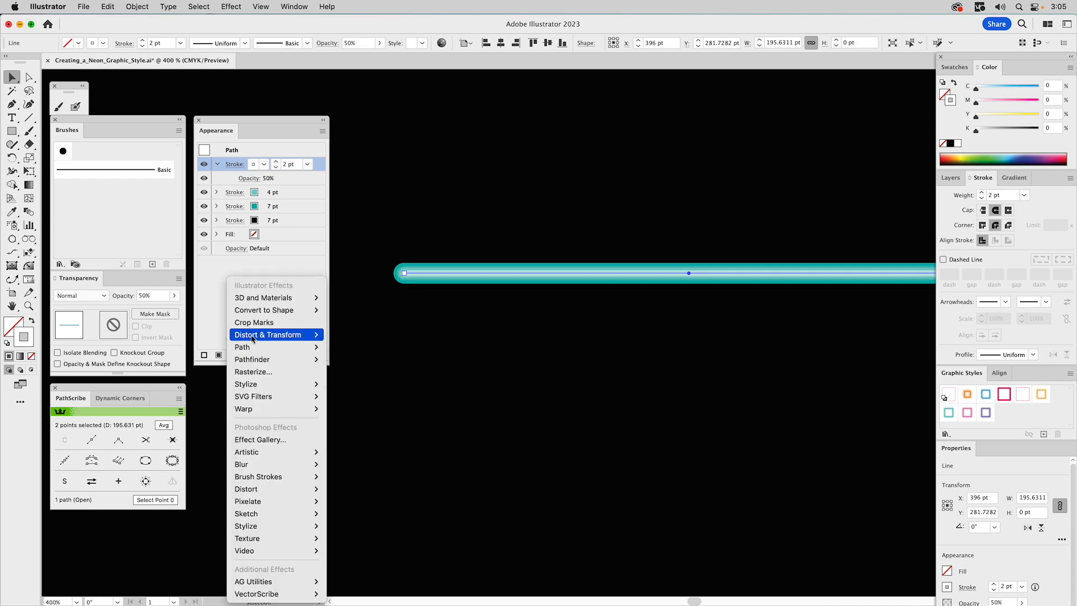
mouse_move(253, 464)
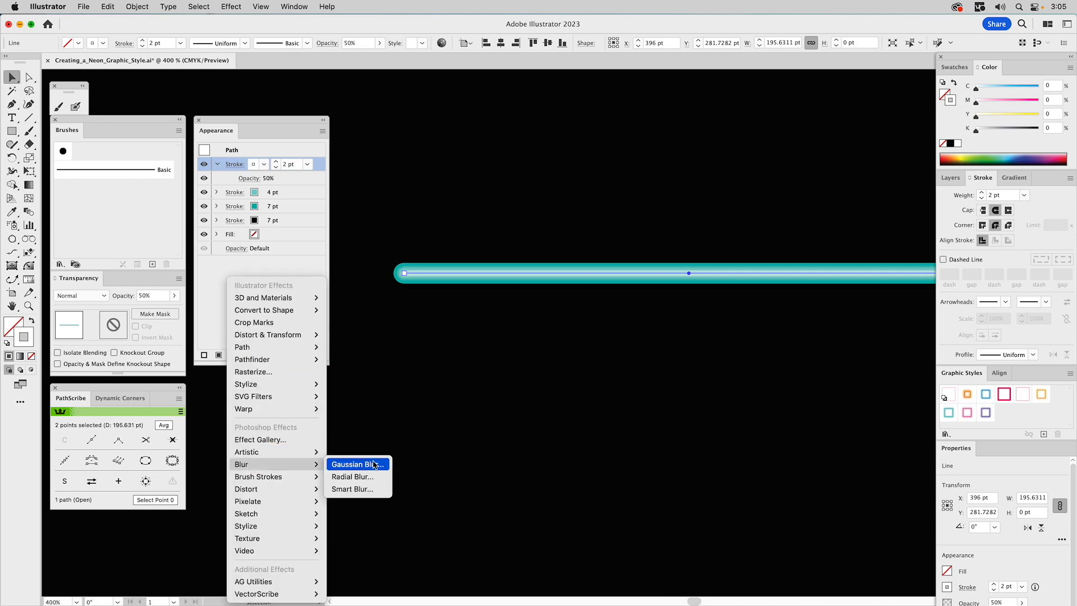
left_click(375, 464)
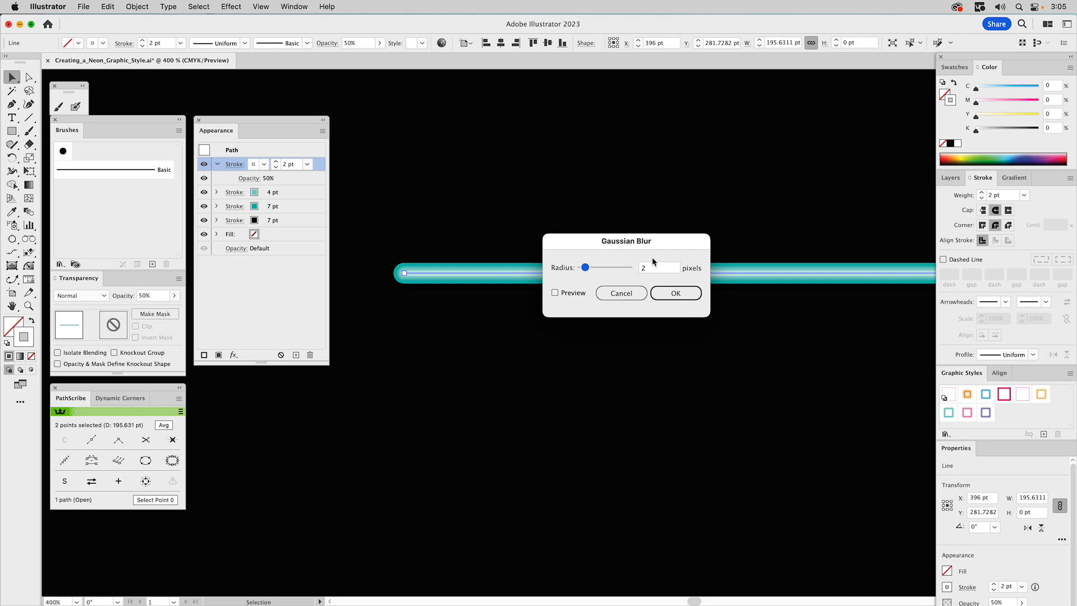
left_click(666, 296)
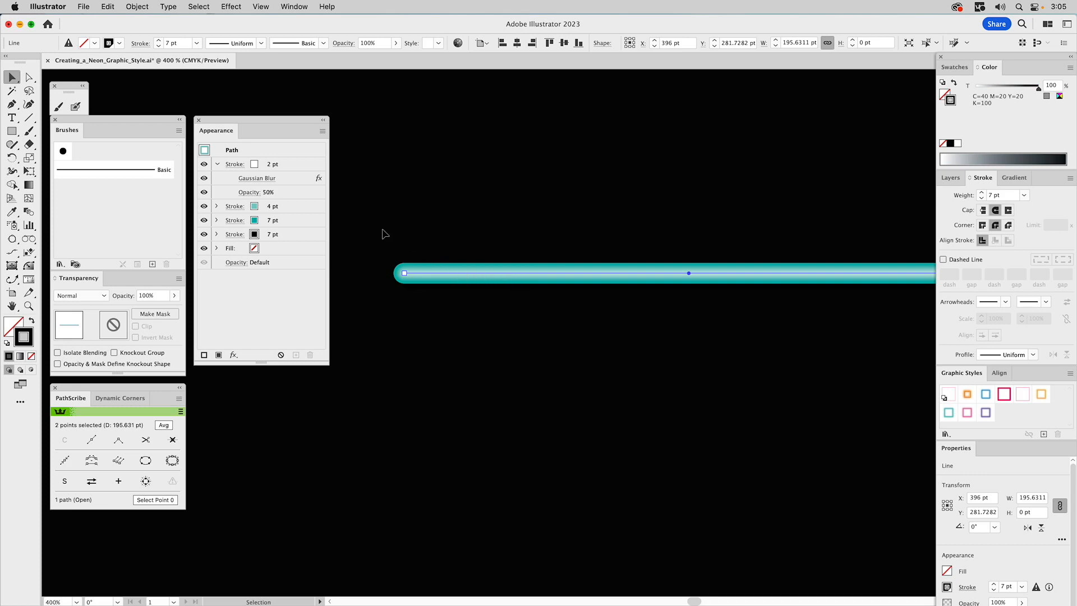
Apply a Transform effect to the white 2 pt stroke, moving it -1 pt horizontally and -1 pt vertically
left_click(293, 161)
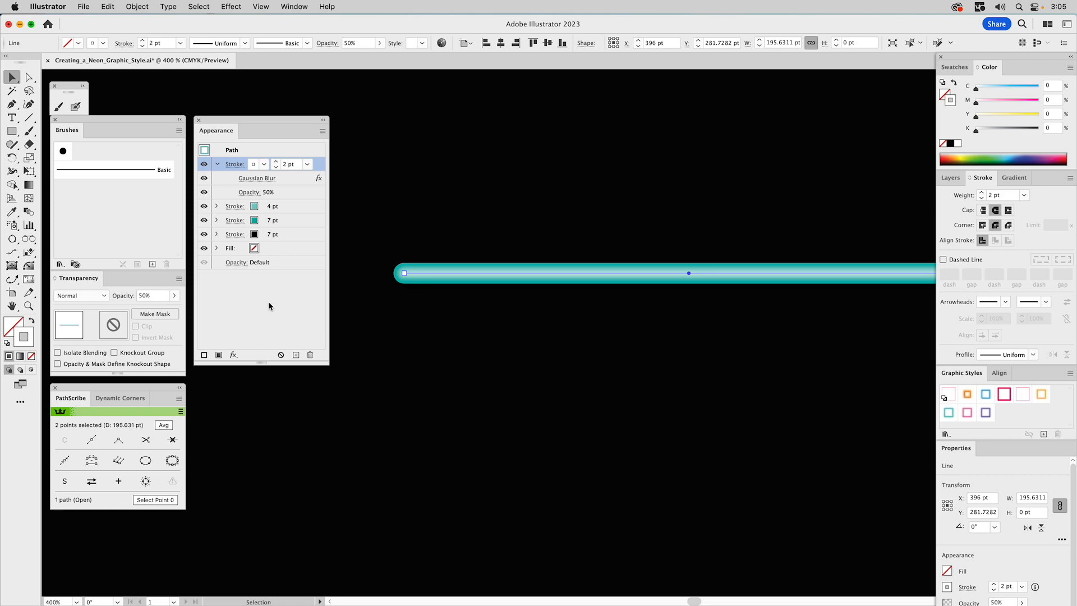
left_click(233, 356)
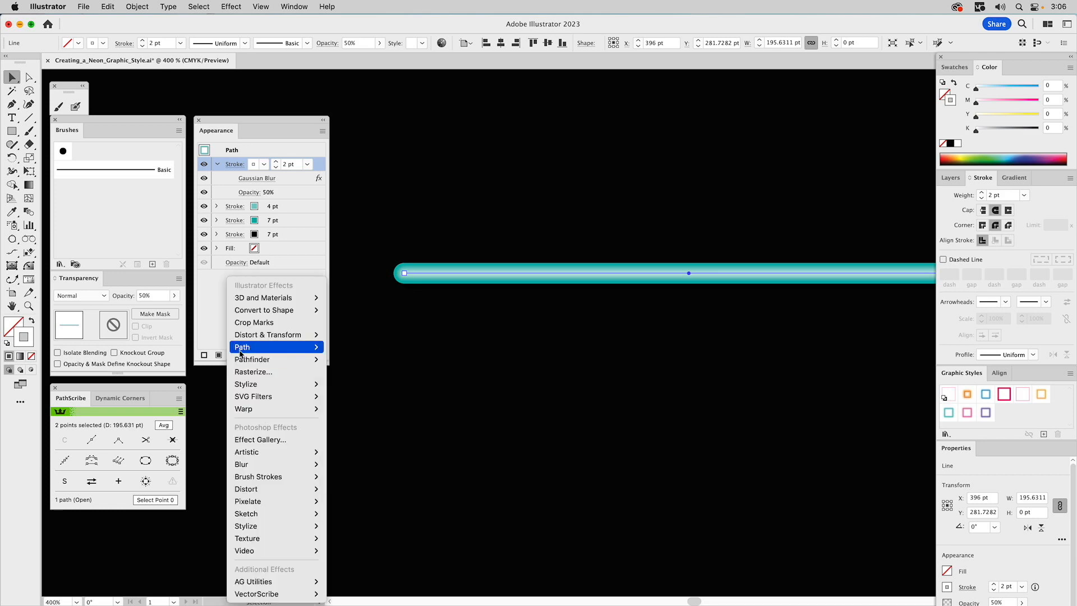
mouse_move(269, 335)
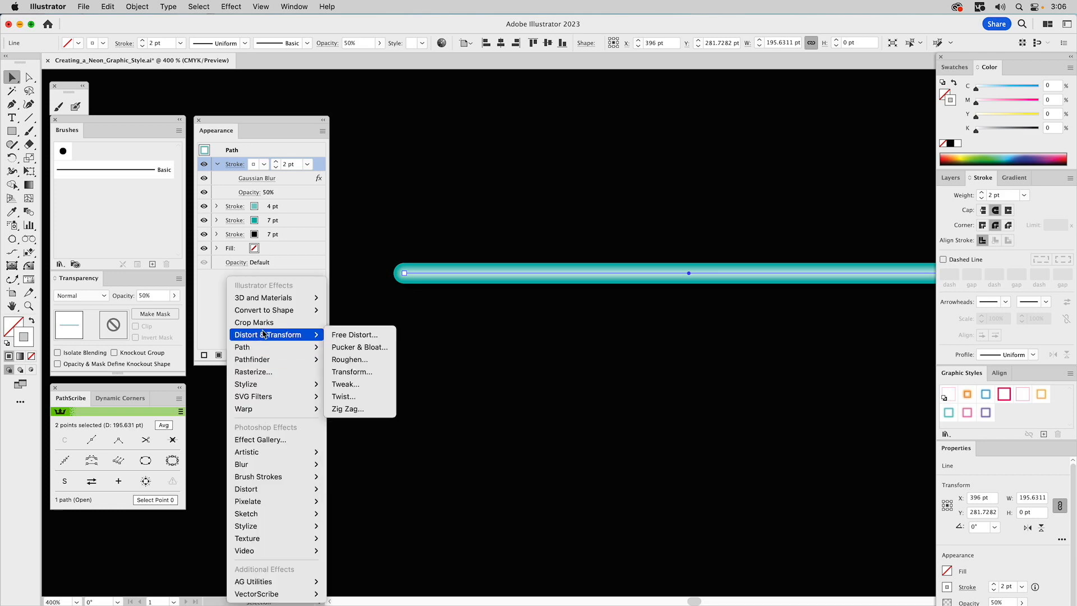
left_click(351, 373)
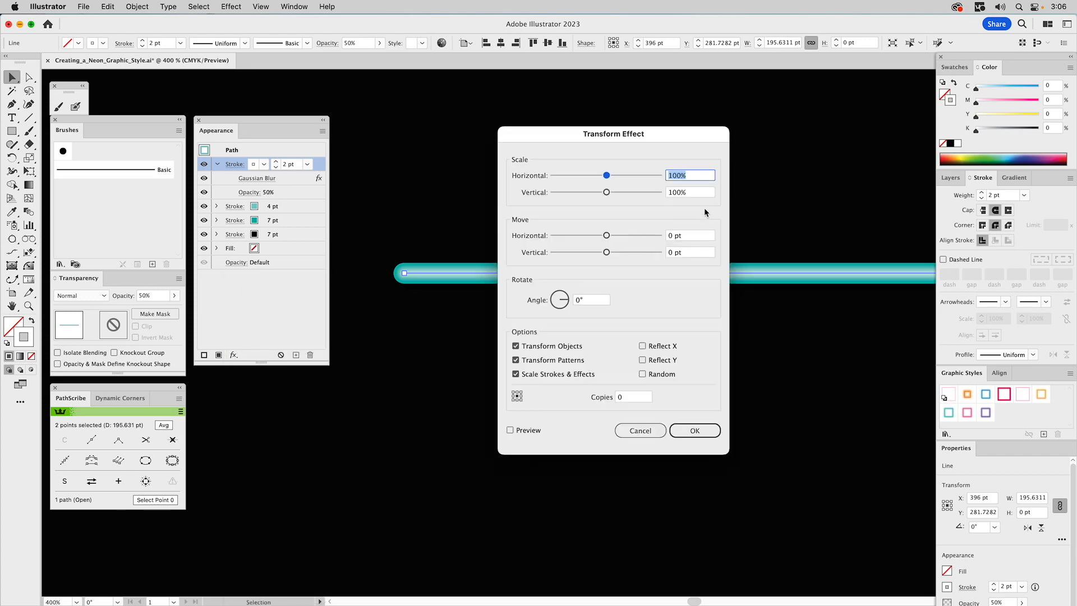
double_click(671, 235)
type("-1")
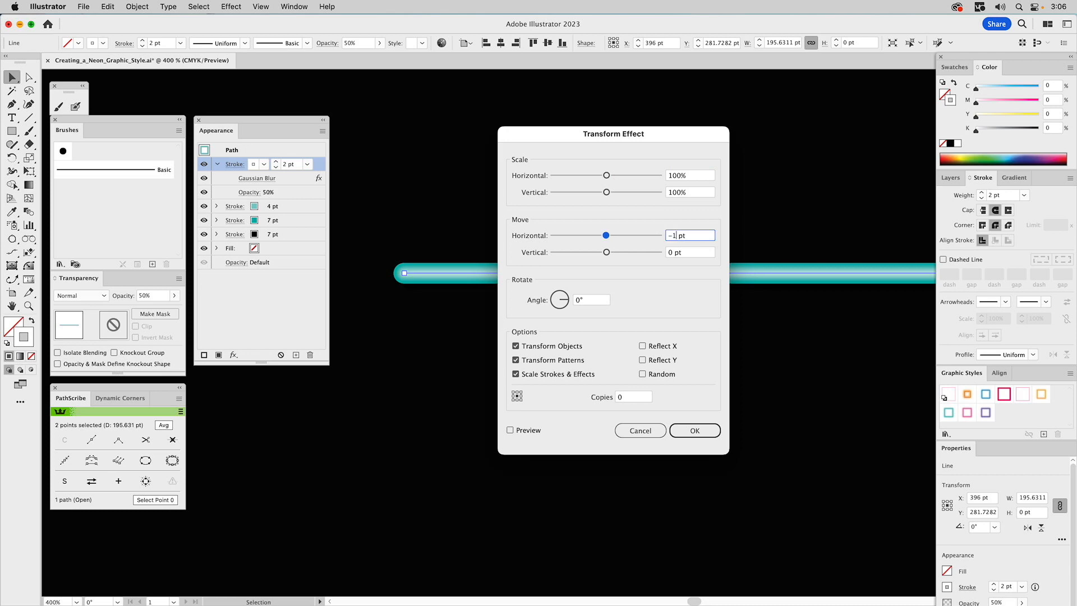
double_click(668, 252)
type("-1")
left_click(526, 431)
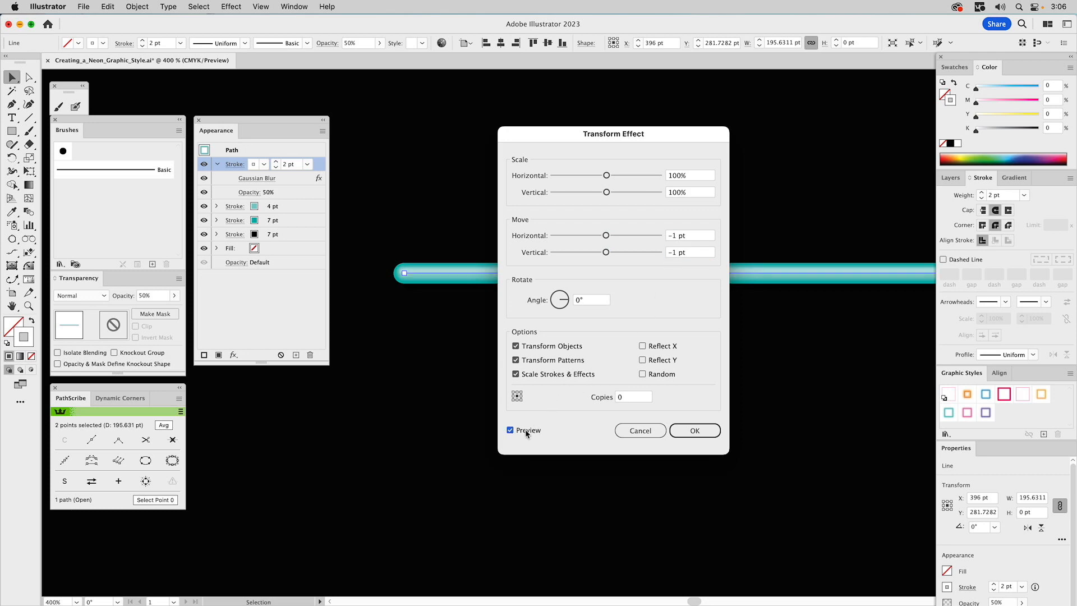
left_click(678, 432)
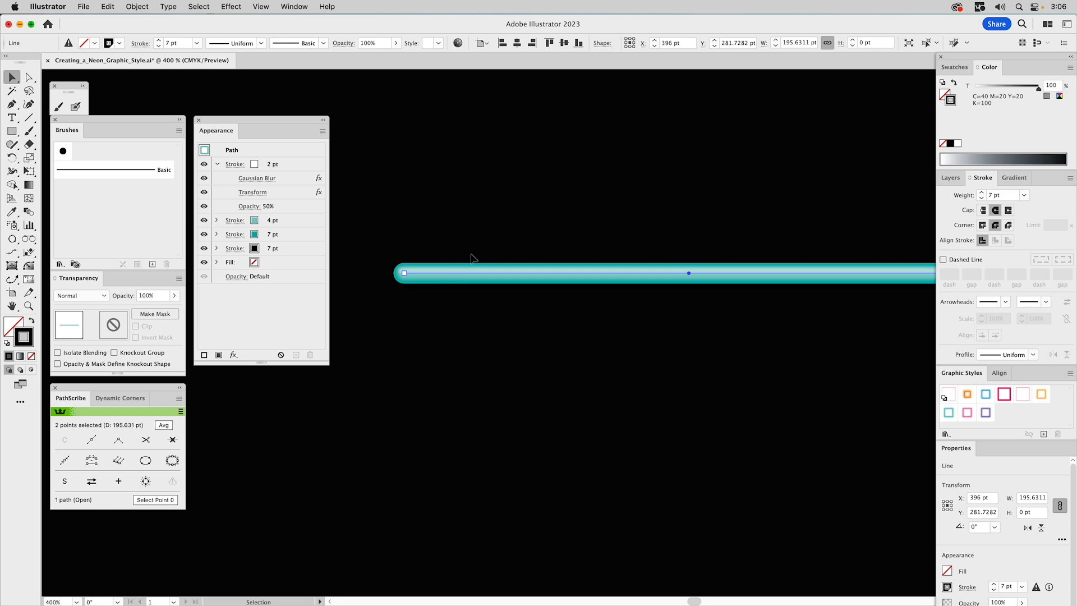
Add a new stroke at the top of the stack with a 7 pt weight and the C=75 M=0 Y=35 K=0 teal colour
left_click(217, 164)
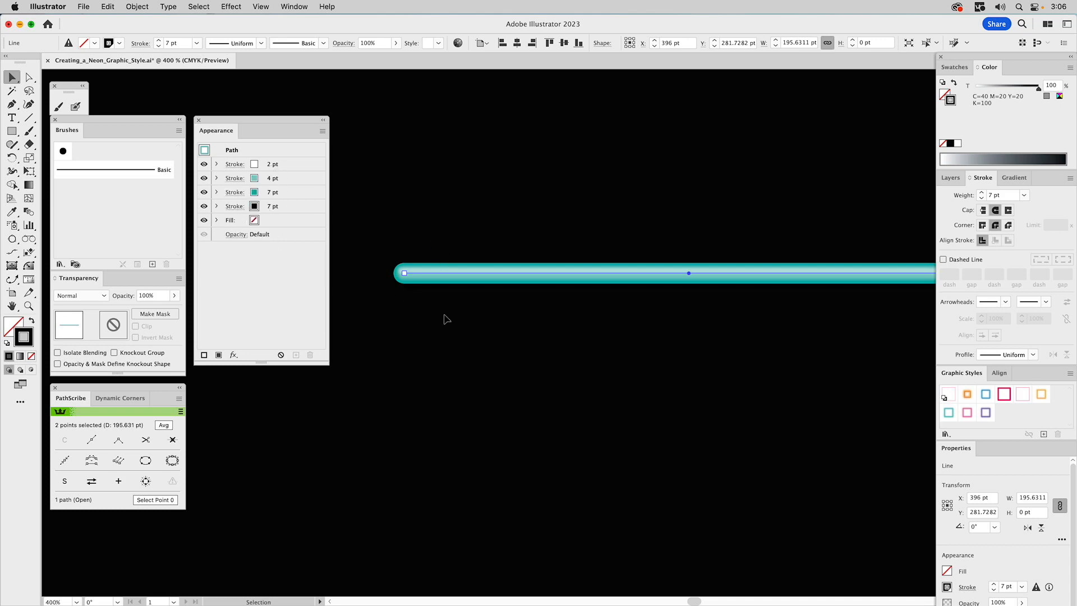
left_click(296, 164)
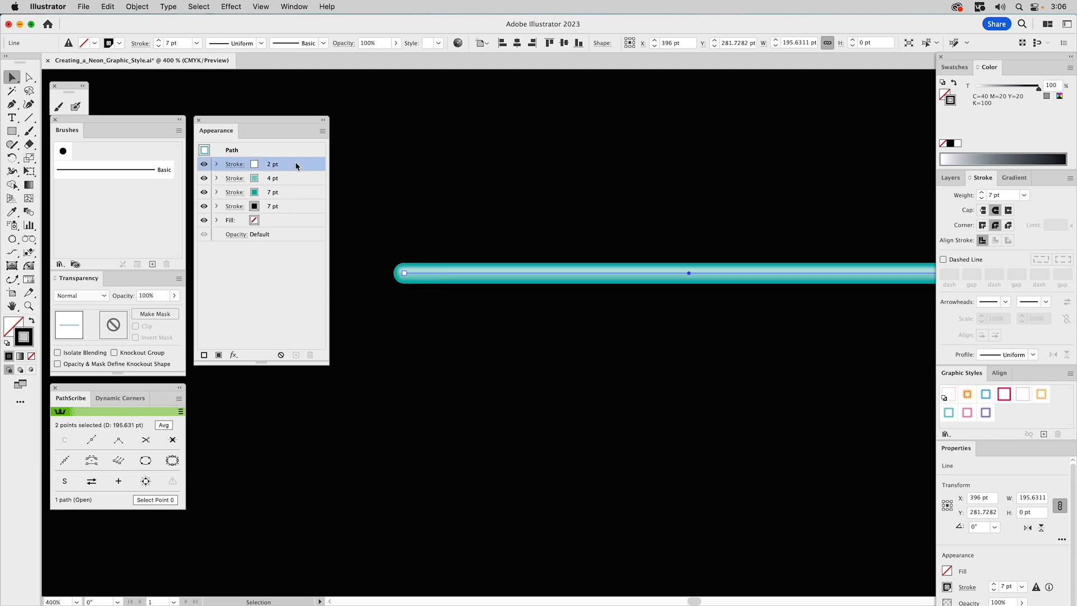
left_click(323, 131)
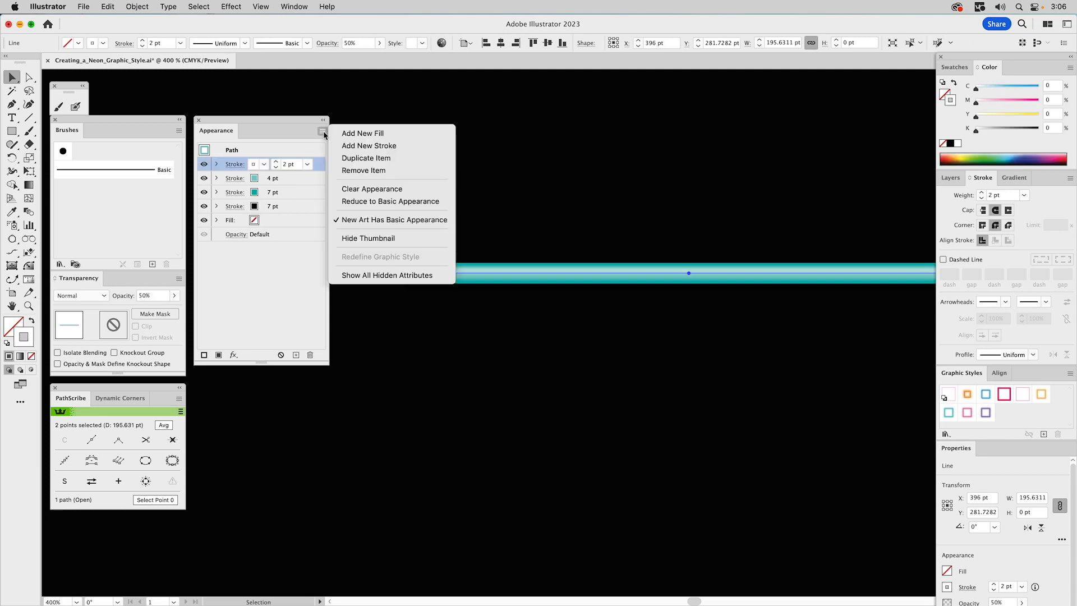
left_click(365, 147)
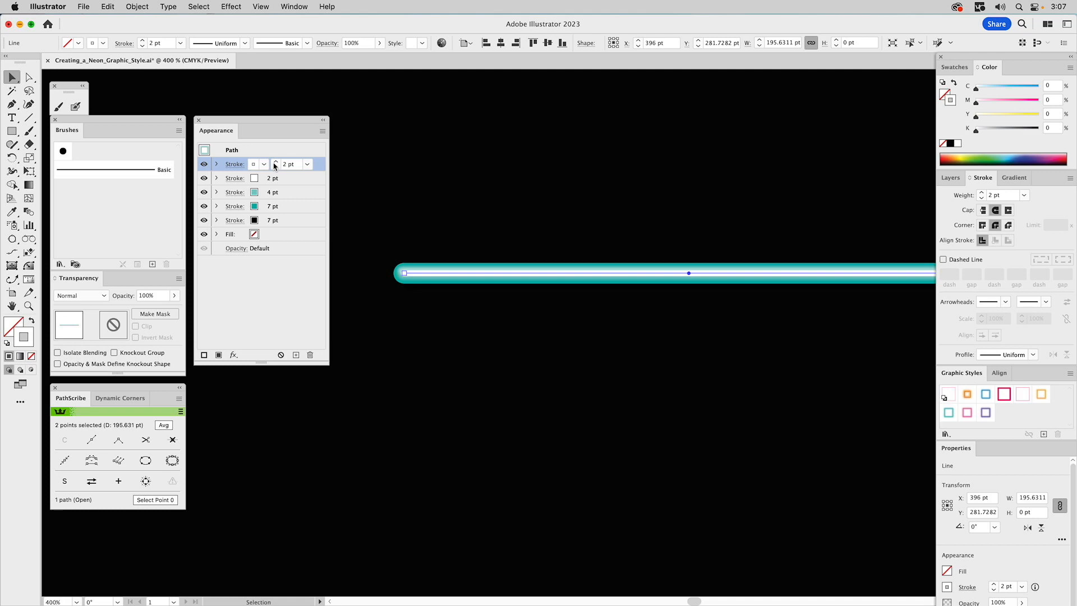
left_click(274, 163)
left_click(274, 163)
left_click(274, 163)
left_click(275, 163)
left_click(274, 163)
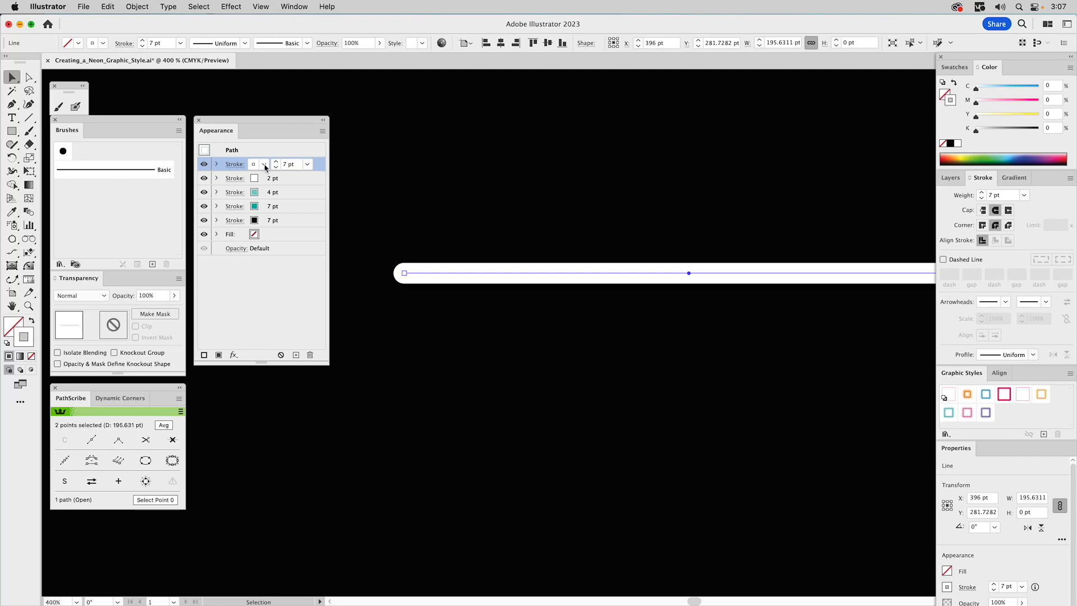
left_click(264, 165)
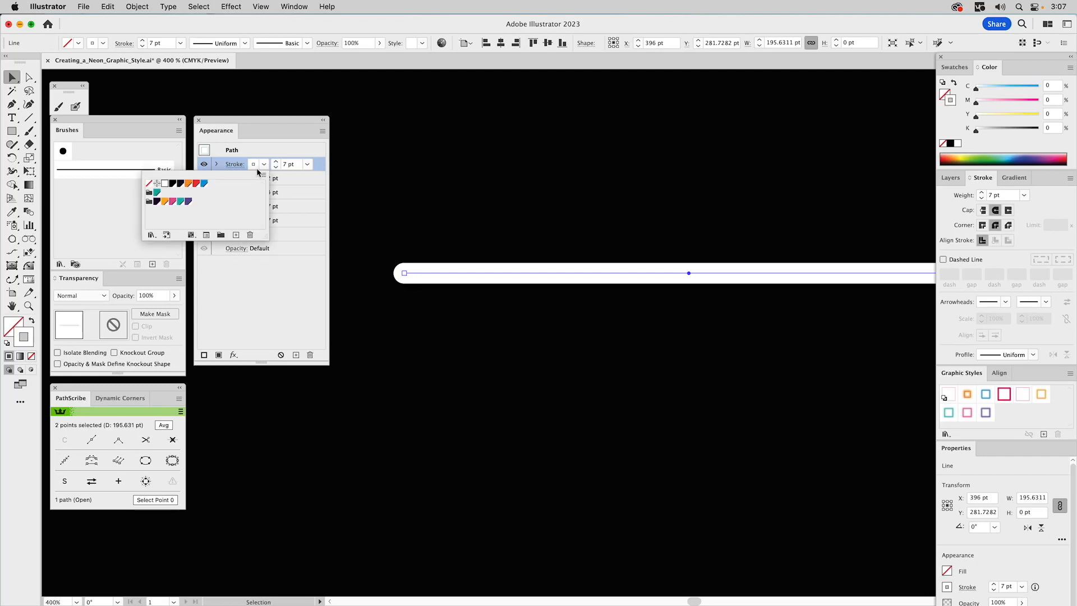
left_click(157, 193)
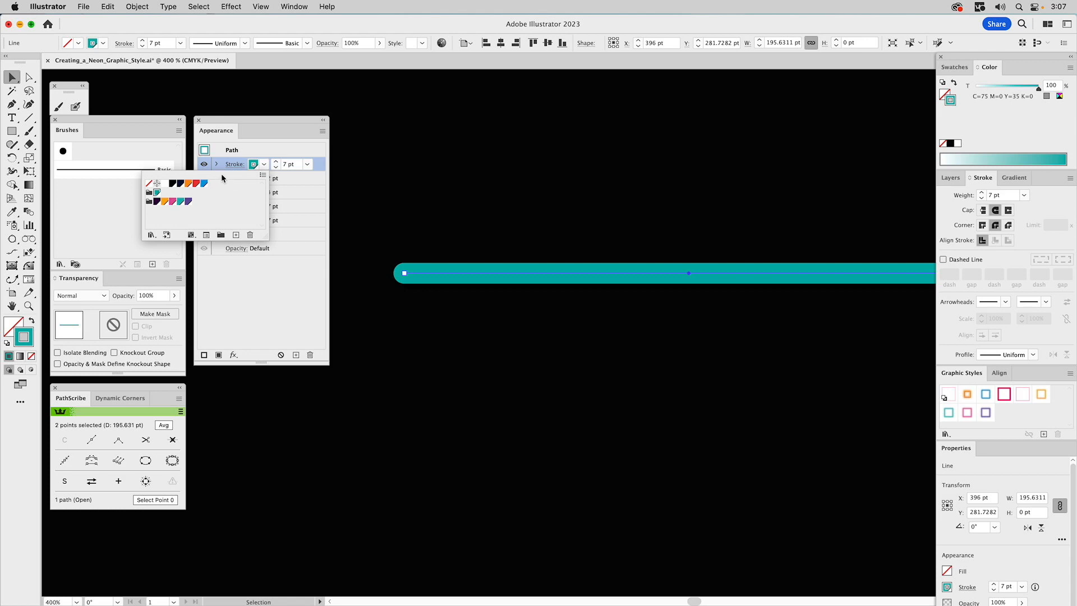
left_click(320, 164)
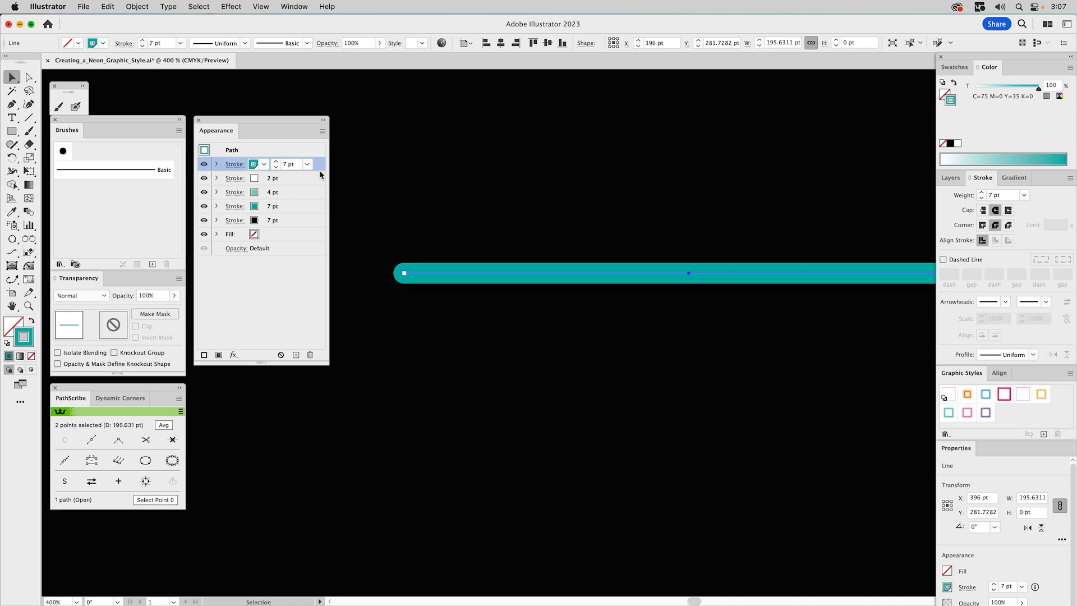
Move the new teal 7 pt stroke to the bottom of the stroke stack and set its tint to 70%
left_click_drag(318, 164, 291, 227)
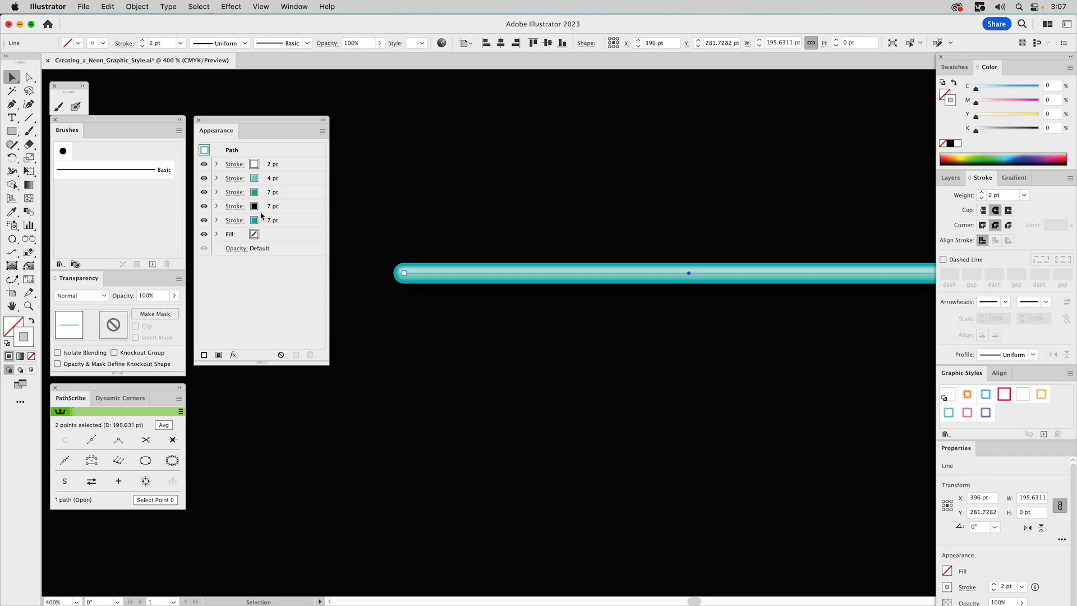
left_click(222, 220)
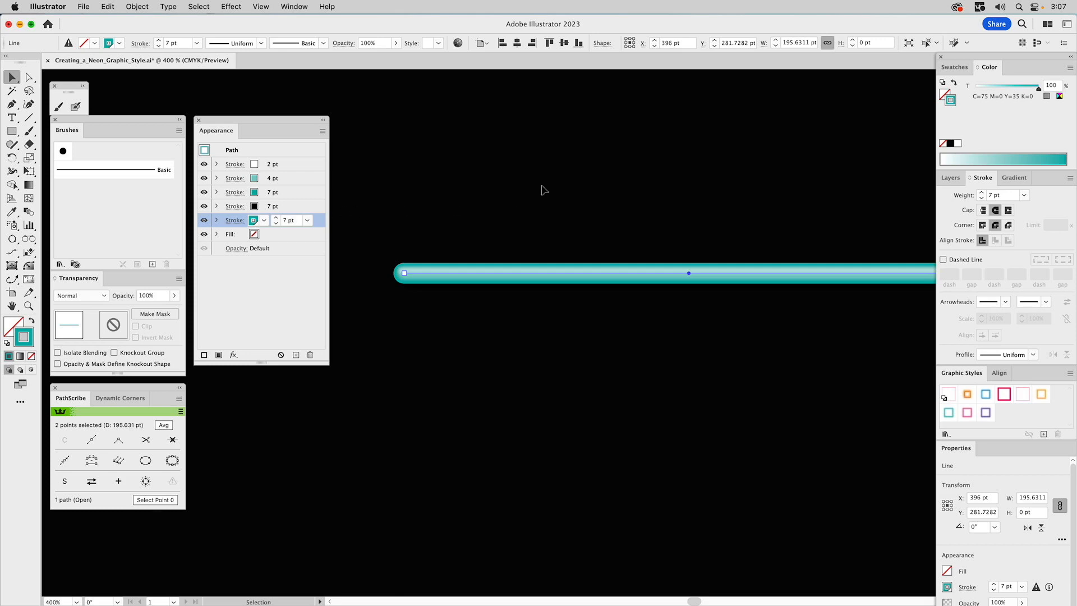
left_click_drag(1036, 88, 1020, 89)
Apply an Outer Glow to the bottom teal stroke in Normal mode, teal C=75 M=0 Y=35 K=0 colour, 70% opacity, 8 pt blur
left_click(233, 355)
mouse_move(233, 359)
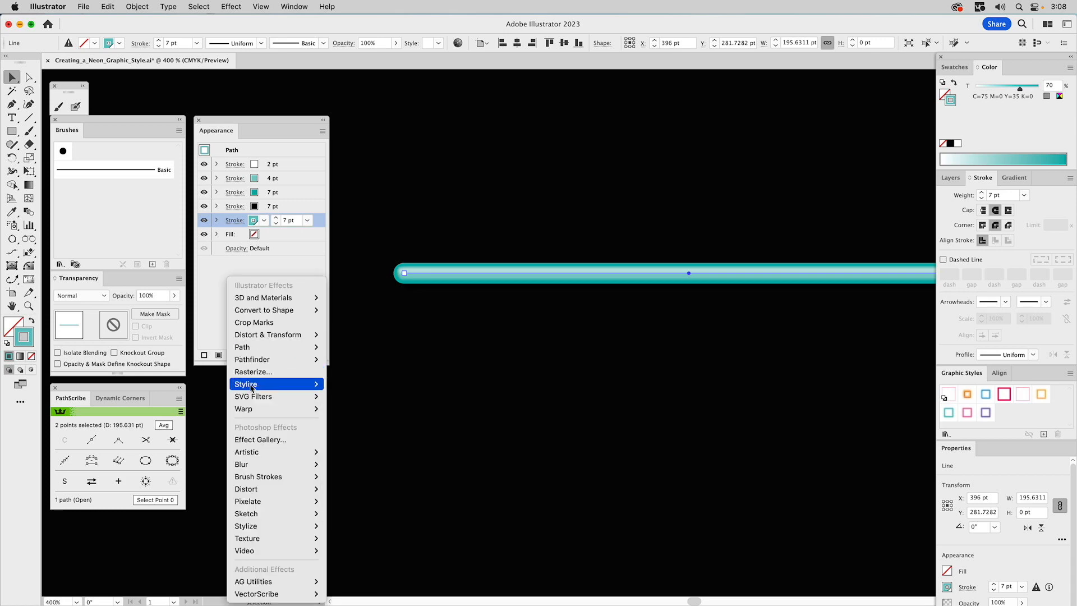
mouse_move(253, 386)
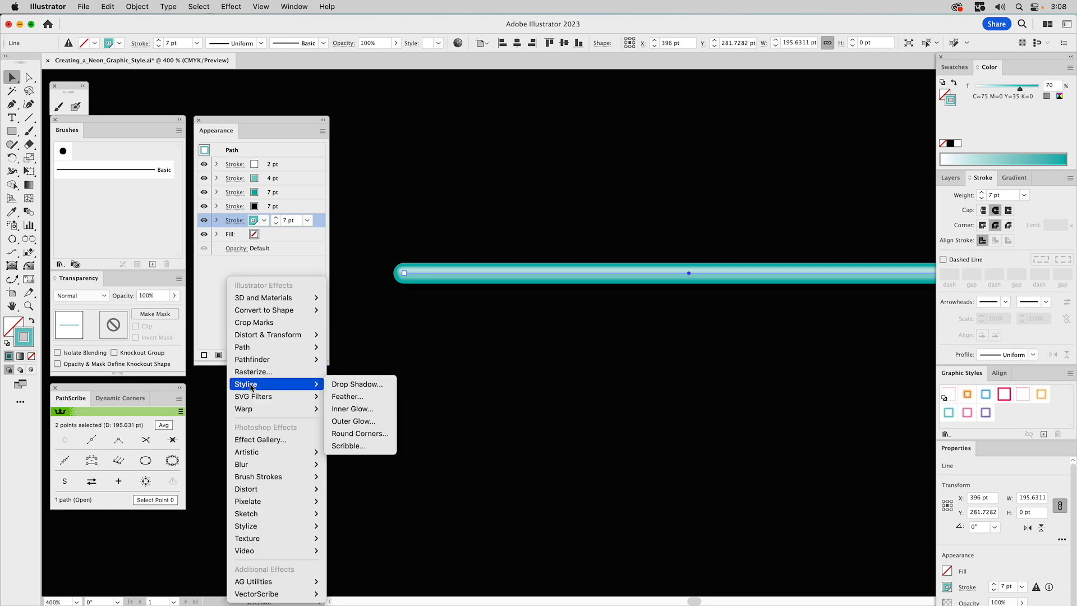
left_click(342, 420)
left_click_drag(520, 201, 536, 353)
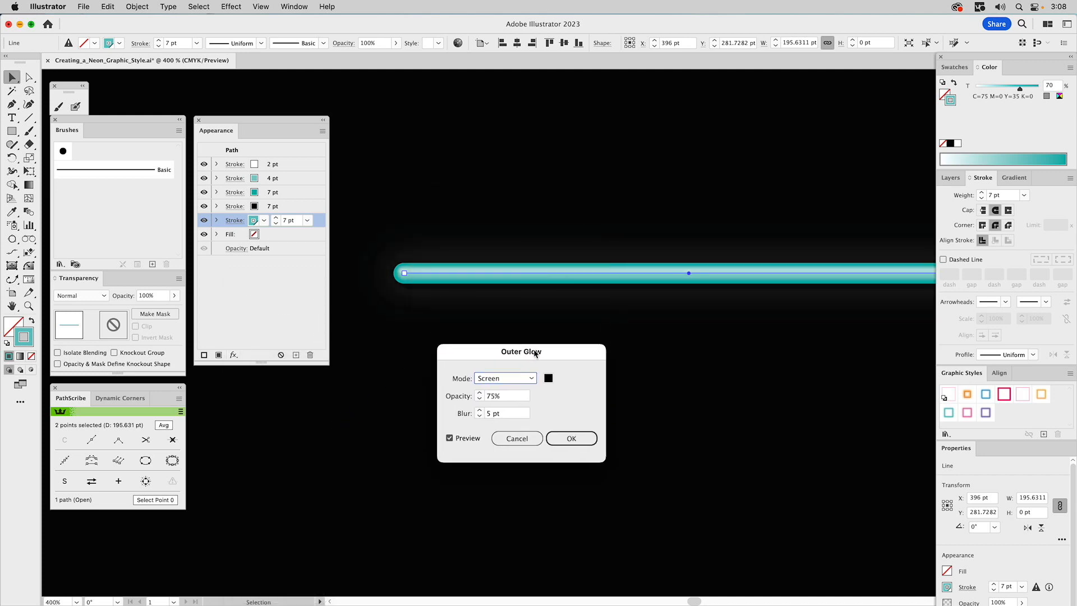
left_click(519, 380)
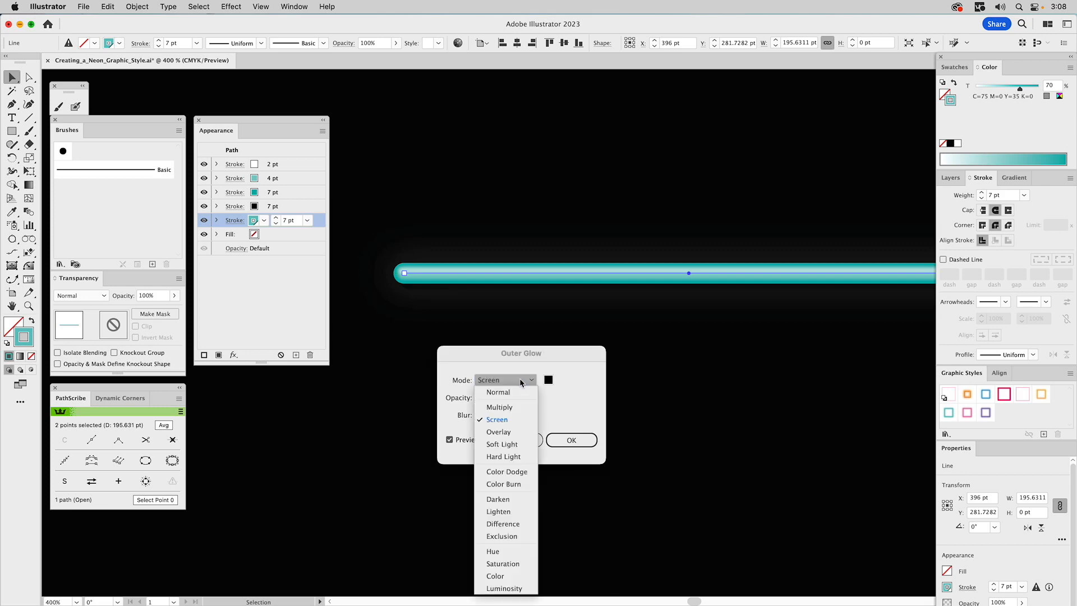
left_click(508, 393)
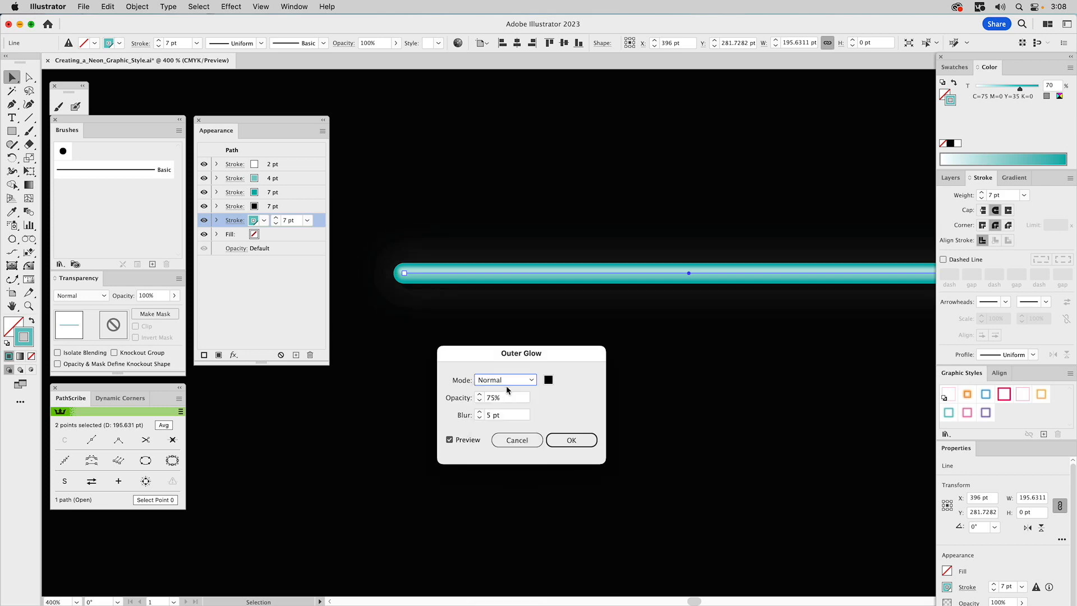
left_click(549, 381)
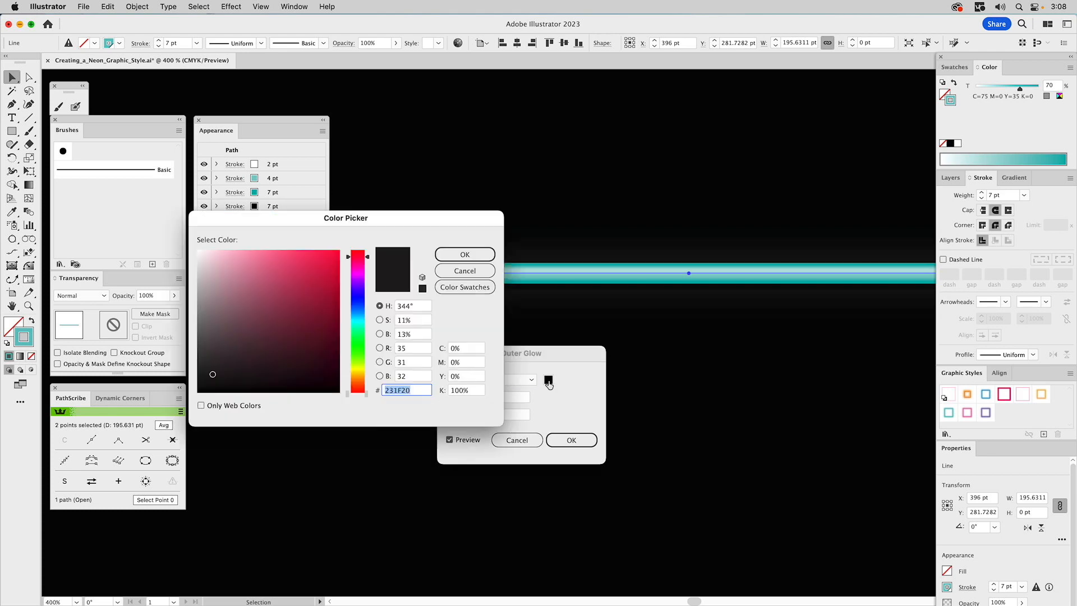
left_click(483, 289)
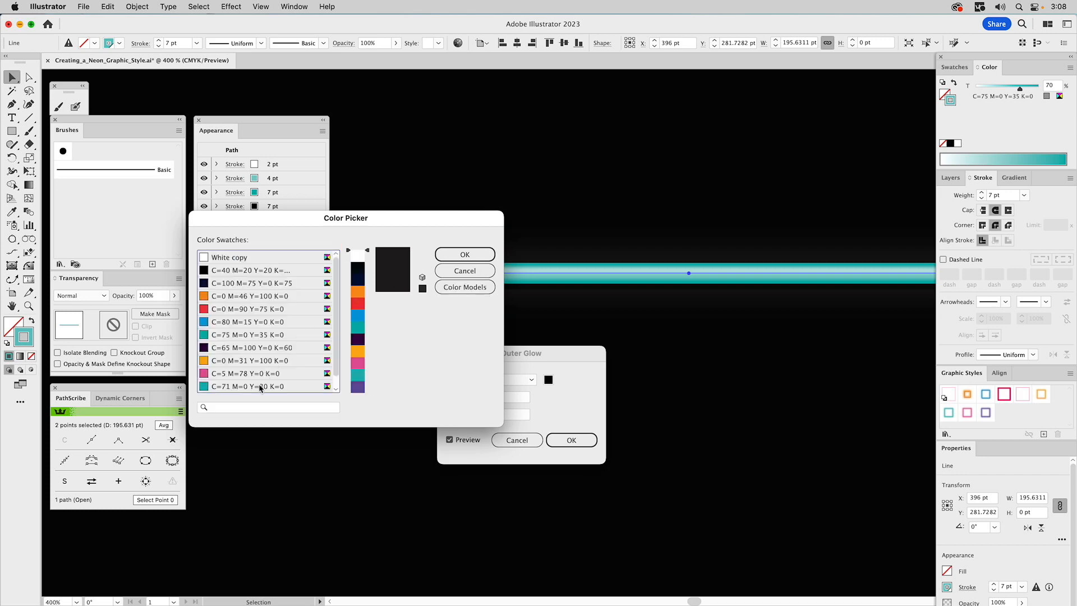
left_click(258, 335)
left_click(465, 255)
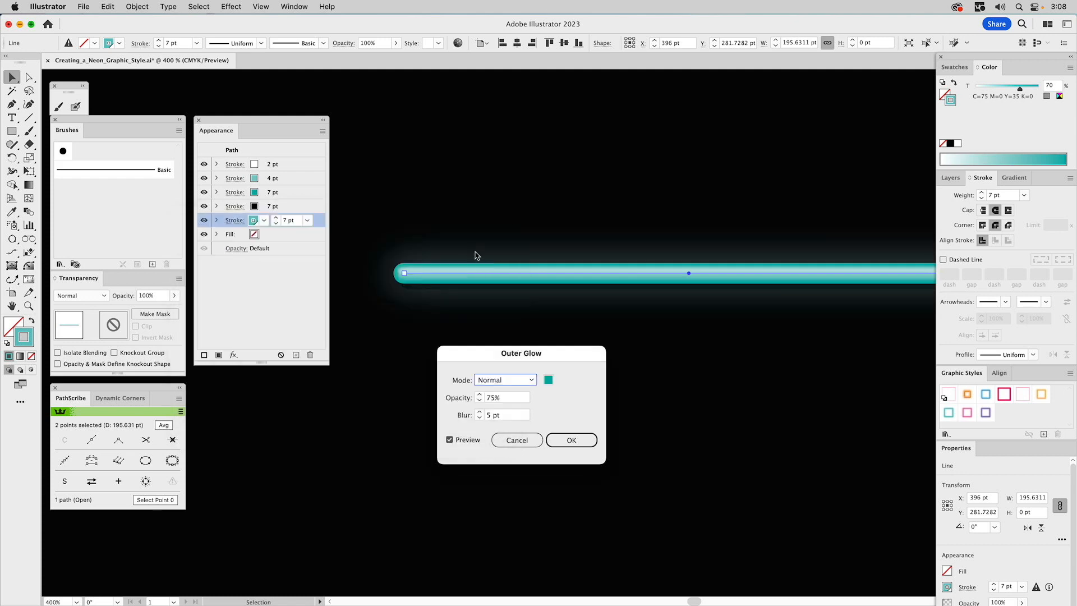
left_click(495, 400)
key("BackSpace")
type("0")
left_click(451, 440)
double_click(488, 415)
type("8")
left_click(463, 441)
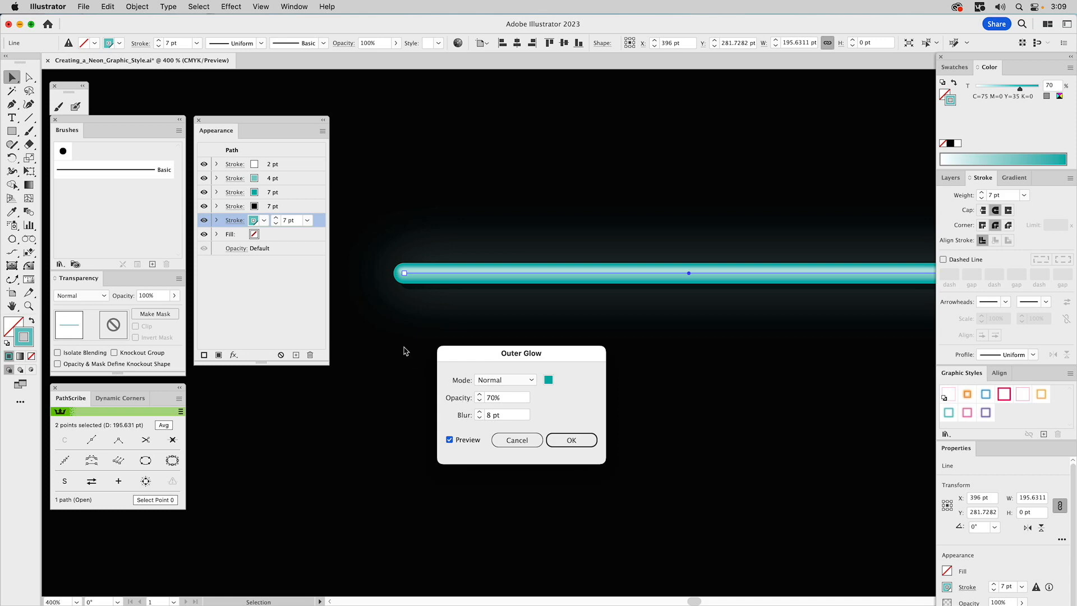
left_click(568, 441)
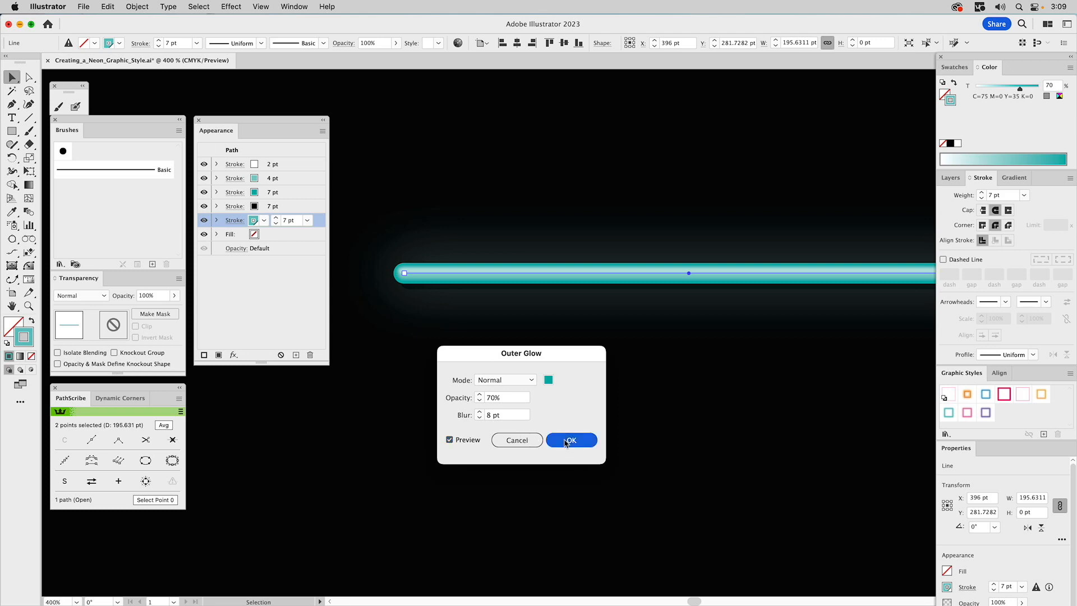
Add another 7 pt teal stroke and move it to the bottom of the stroke stack
left_click(323, 131)
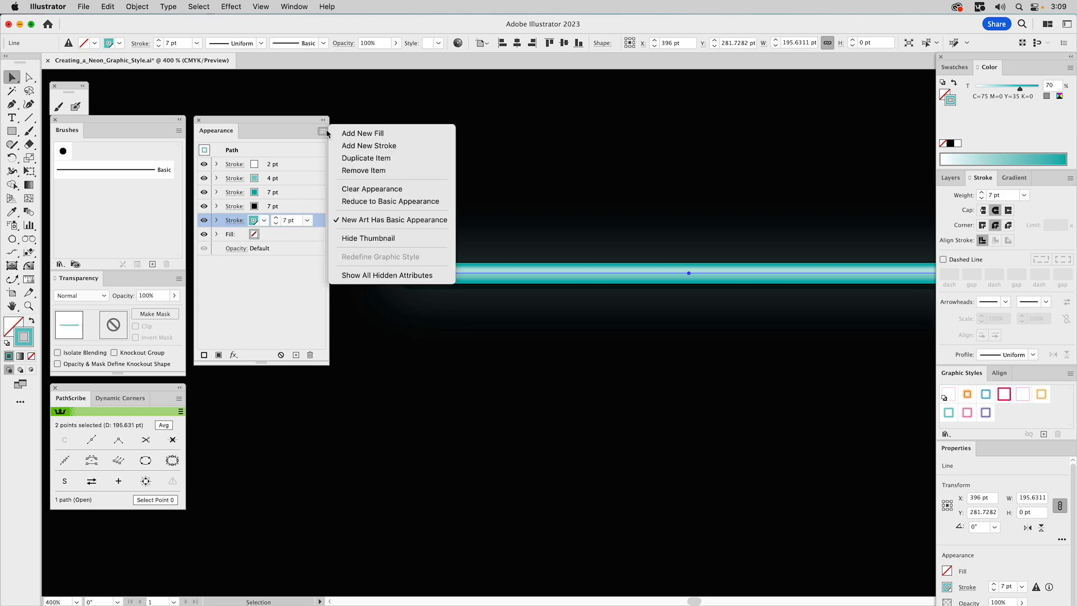
left_click(361, 146)
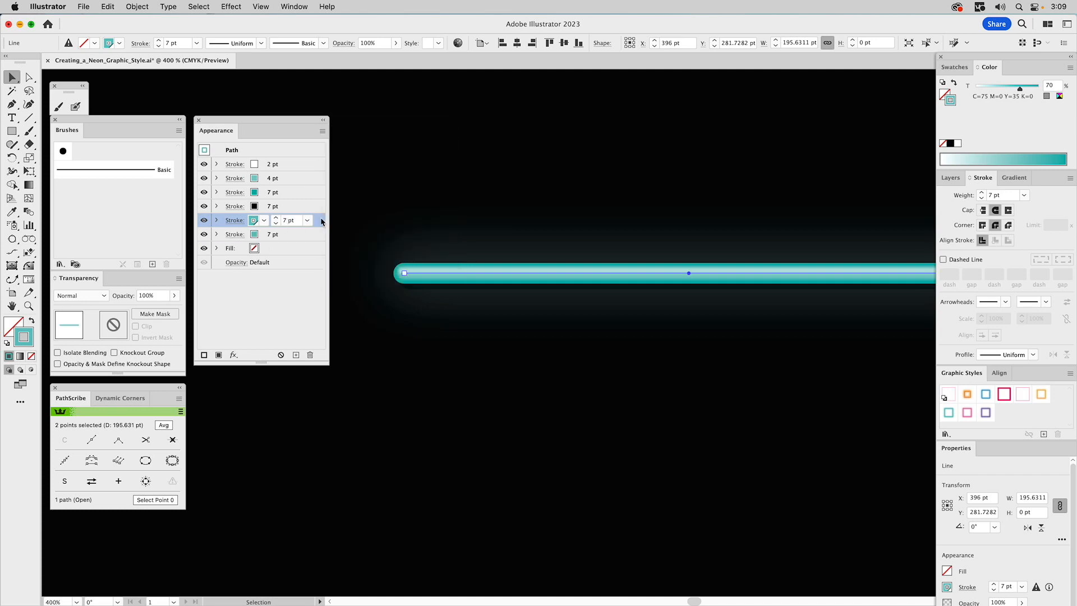
left_click_drag(319, 221, 312, 240)
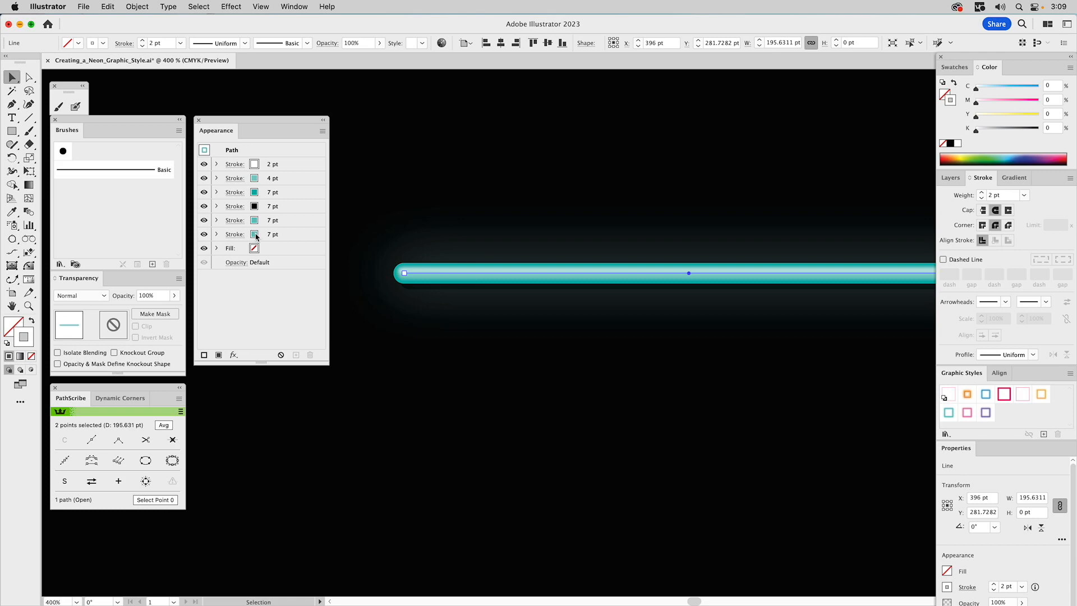
Apply an Outer Glow to the bottom teal stroke in Normal mode with 100% opacity and 9 pt blur
left_click(217, 234)
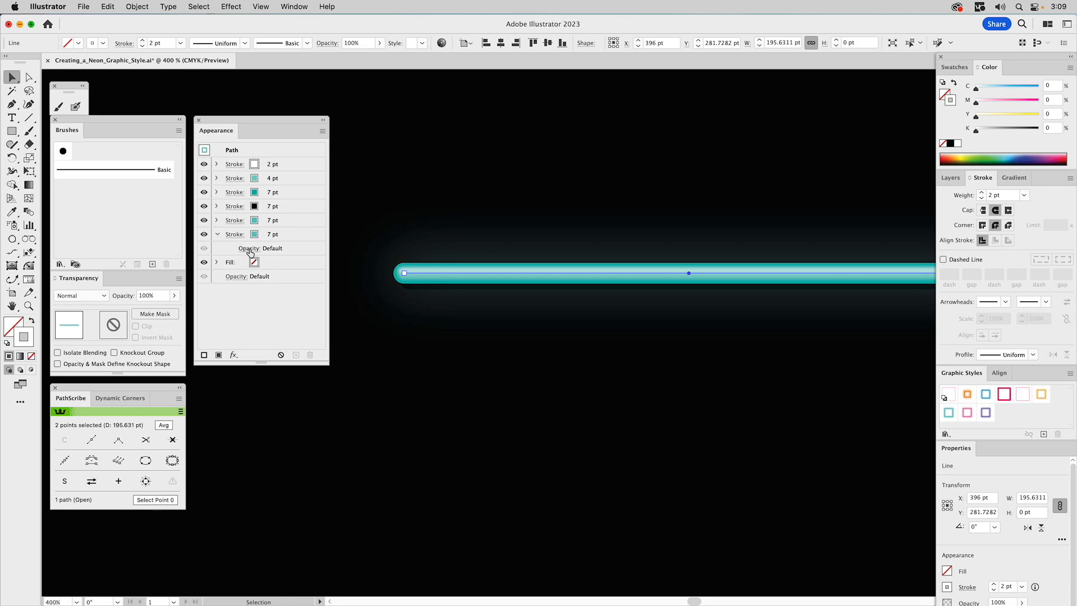
left_click(250, 252)
left_click(288, 233)
left_click(288, 234)
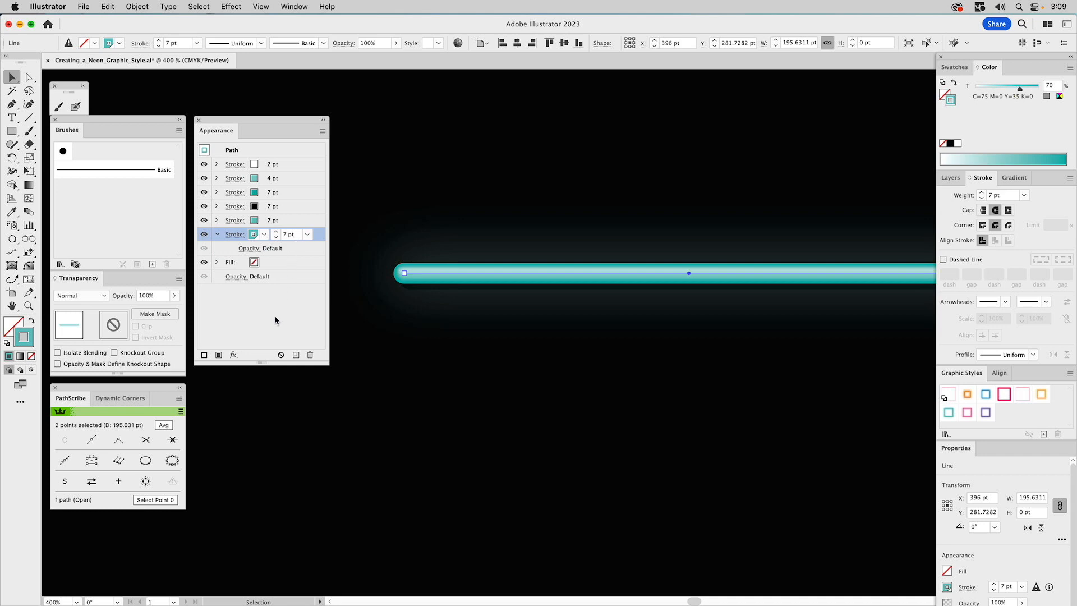
left_click(234, 355)
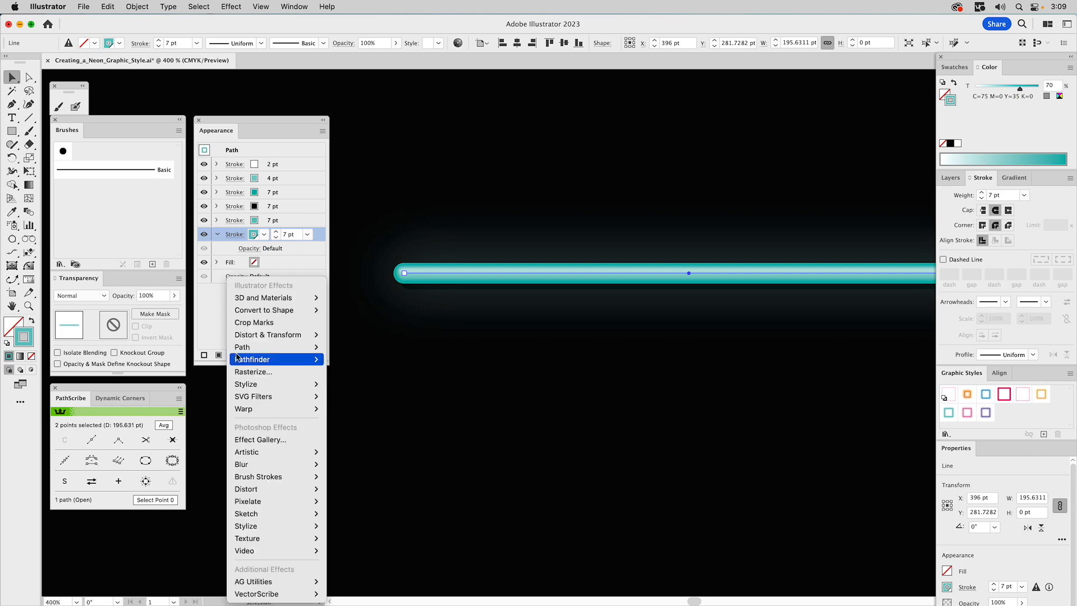
mouse_move(242, 360)
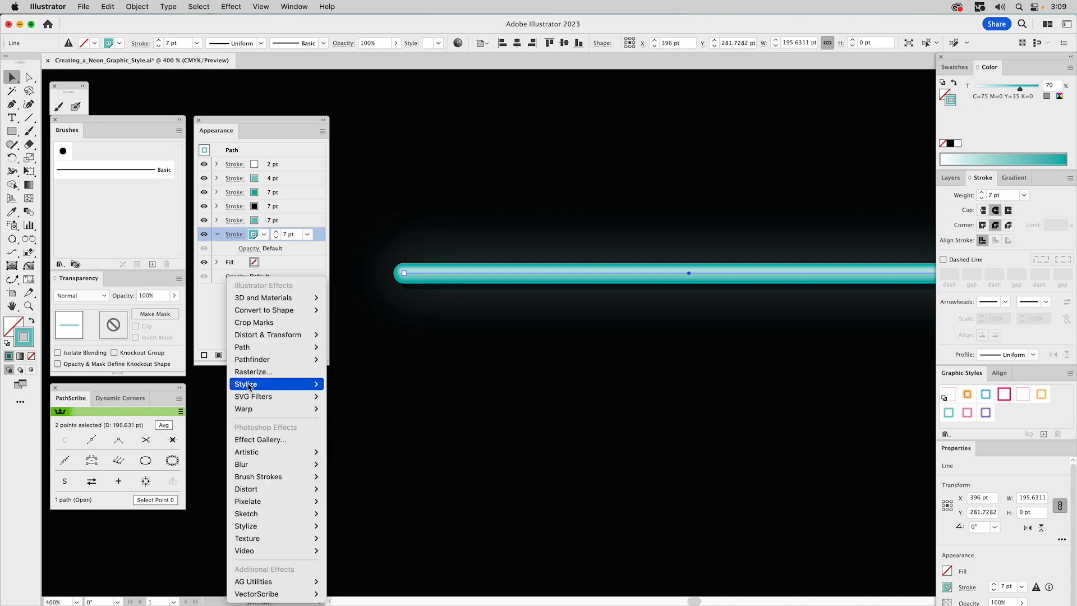
mouse_move(250, 385)
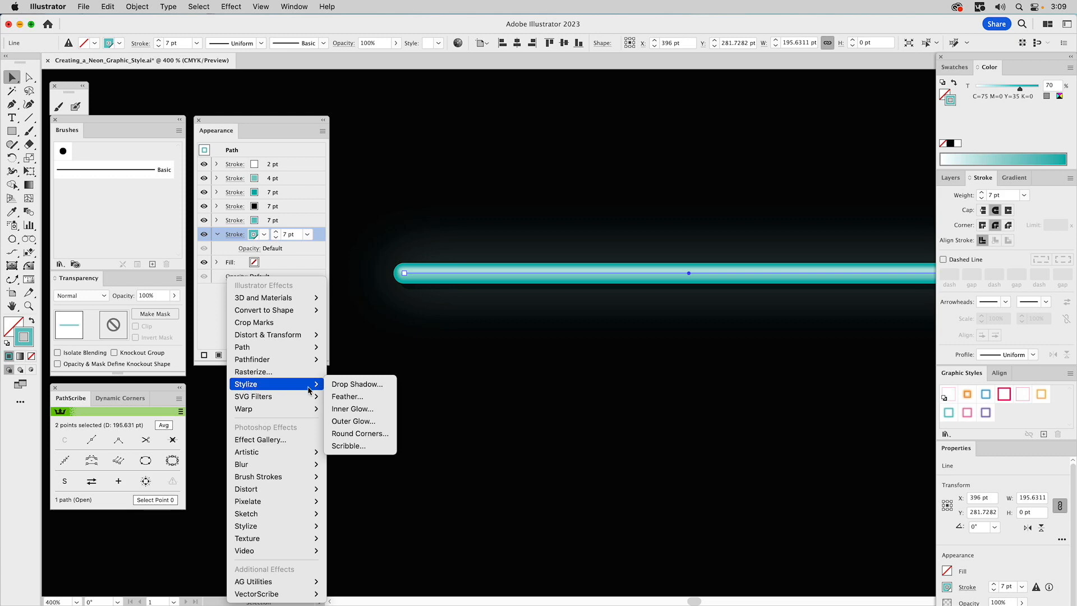
left_click(348, 420)
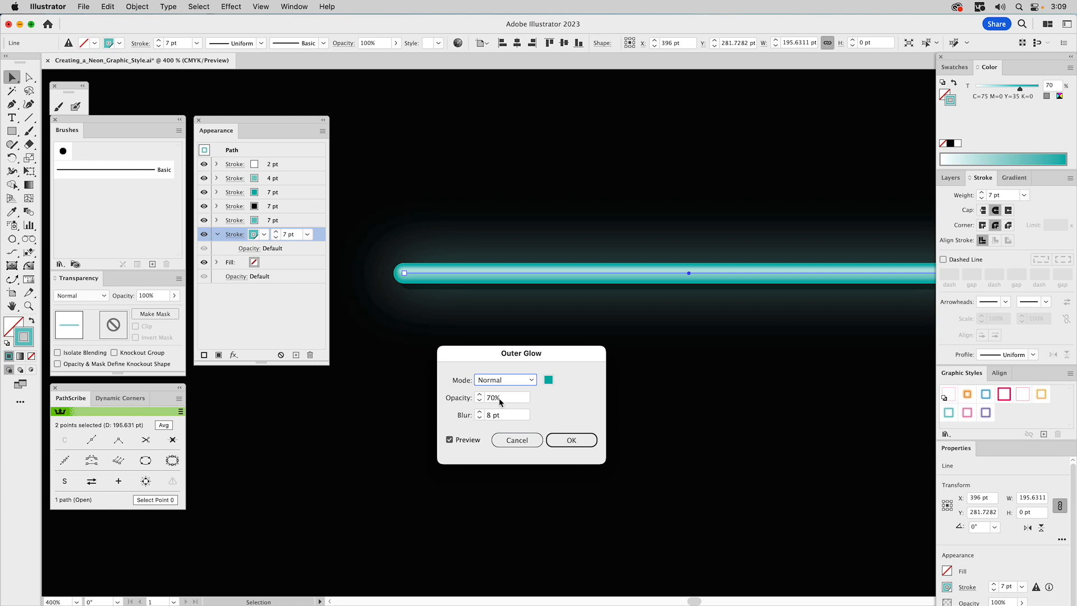
left_click_drag(491, 398, 484, 397)
type("100")
left_click_drag(492, 416, 486, 416)
type("9")
left_click(469, 441)
left_click(475, 440)
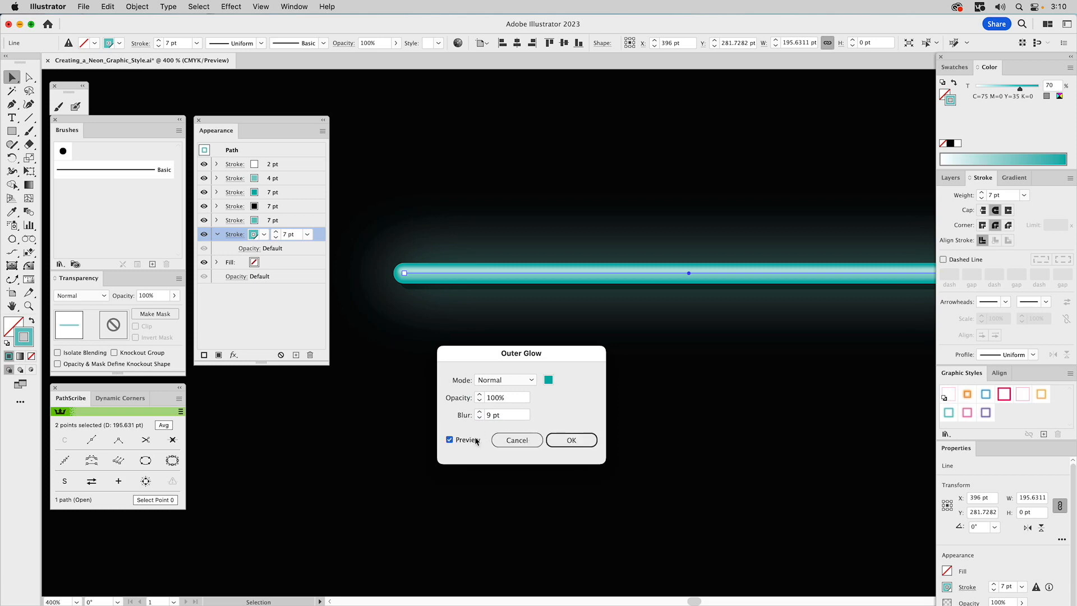
left_click(577, 440)
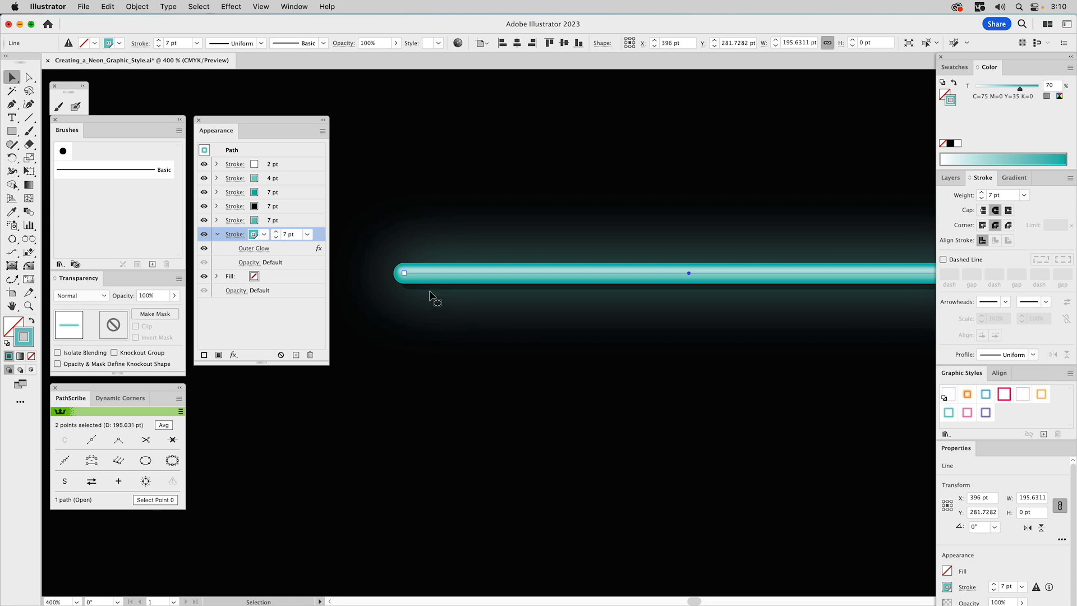
Toggle the bottom stroke's visibility off and on to compare the glow, then collapse it
left_click(204, 235)
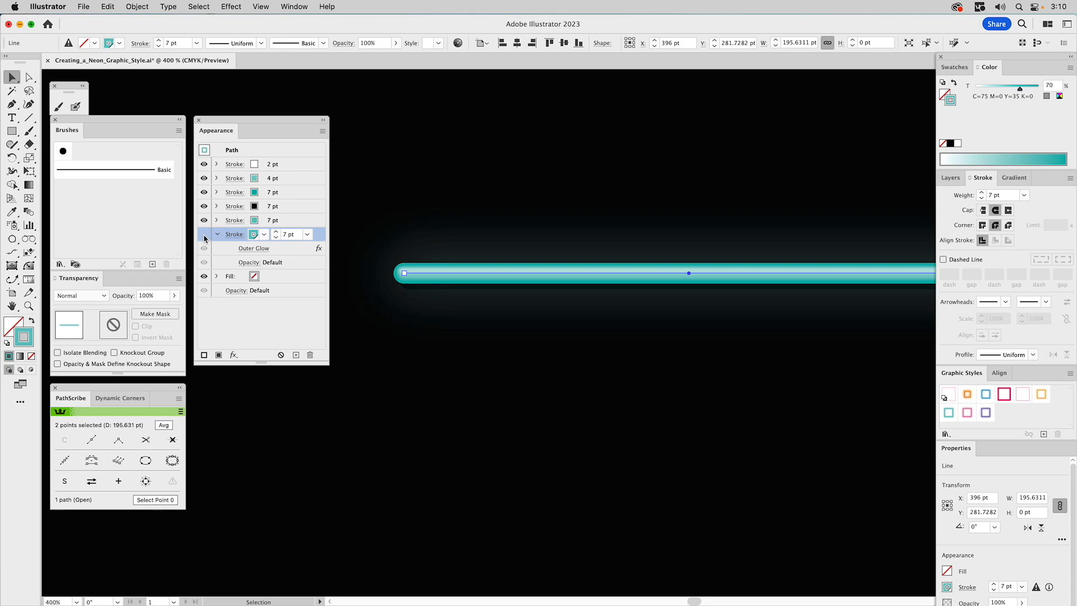
left_click(203, 234)
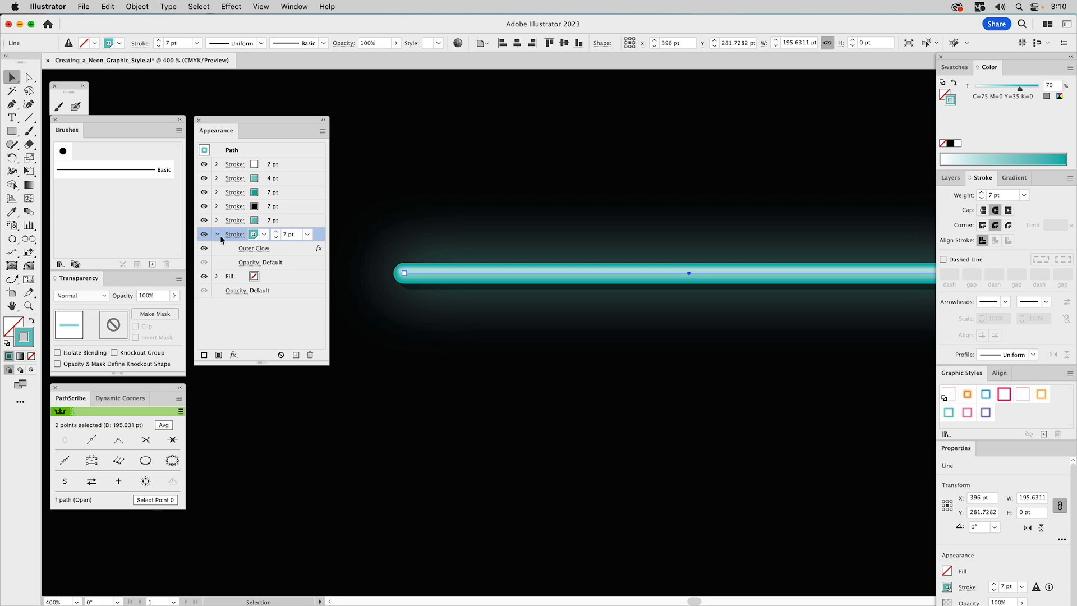
left_click(218, 234)
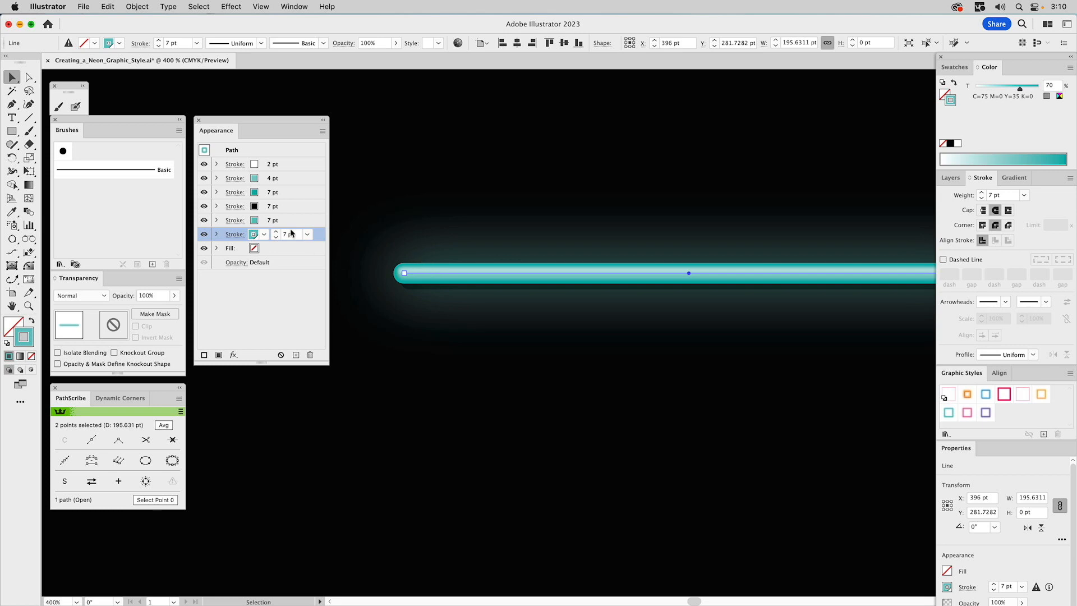
Duplicate the top white 2 pt stroke and set the copy's weight to 1.5 pt
left_click(284, 164)
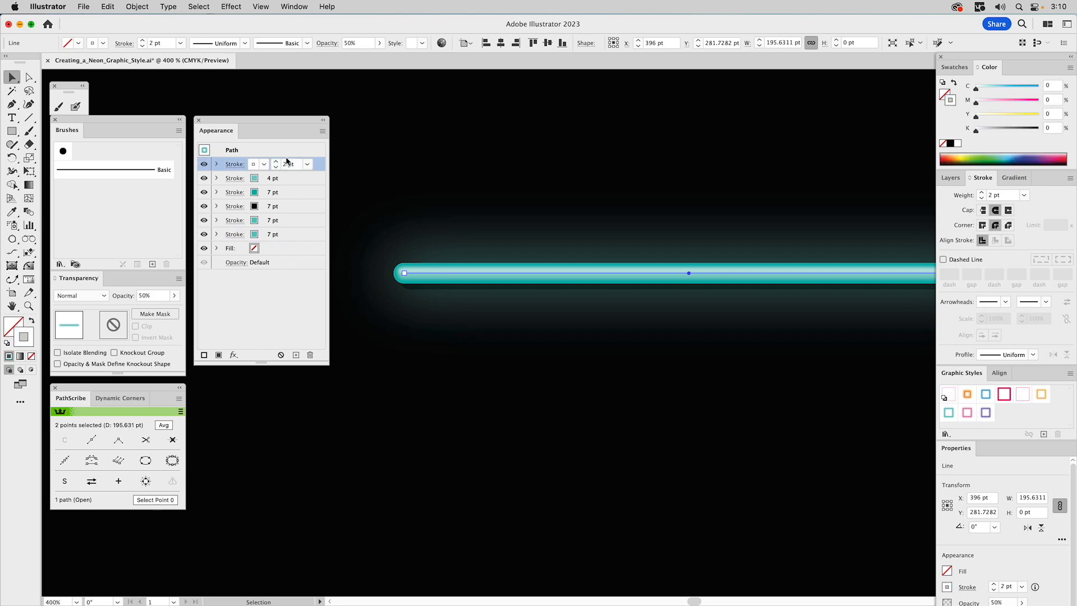
left_click(322, 131)
left_click(356, 146)
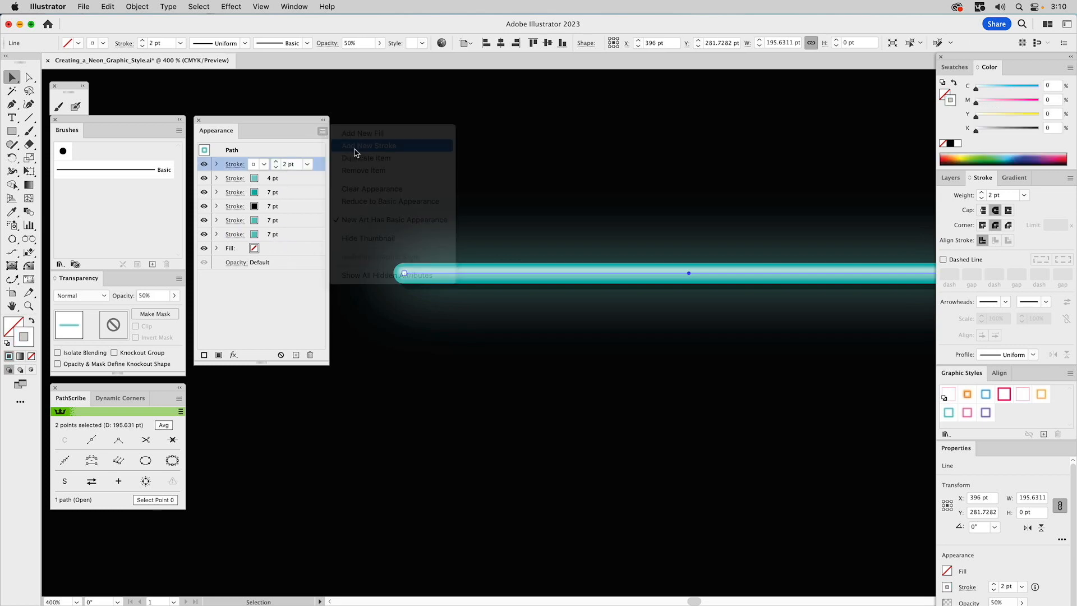
left_click(264, 164)
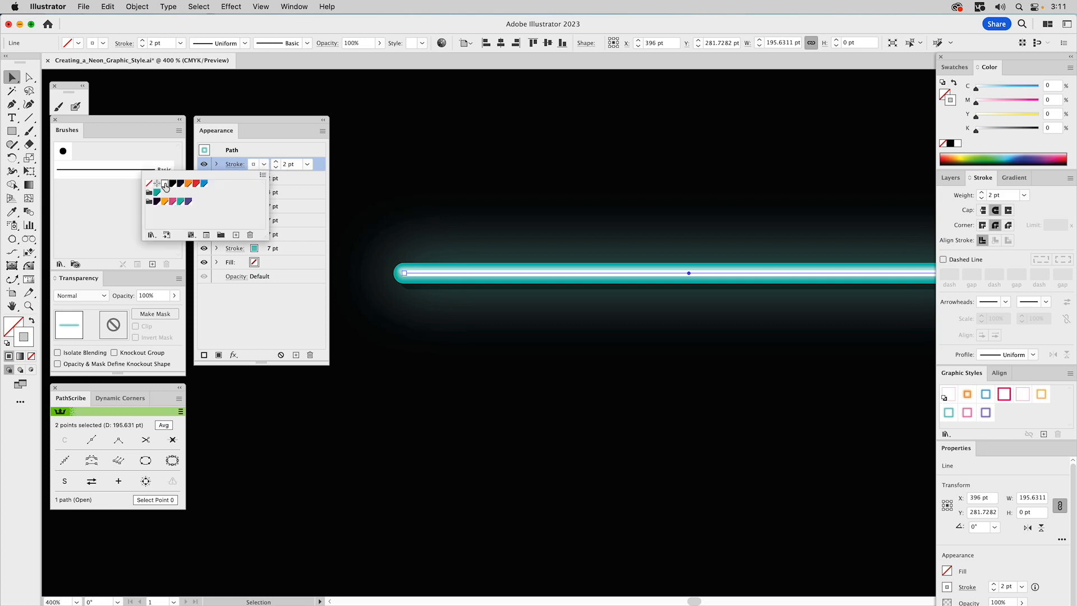
left_click(286, 165)
left_click_drag(286, 165, 282, 165)
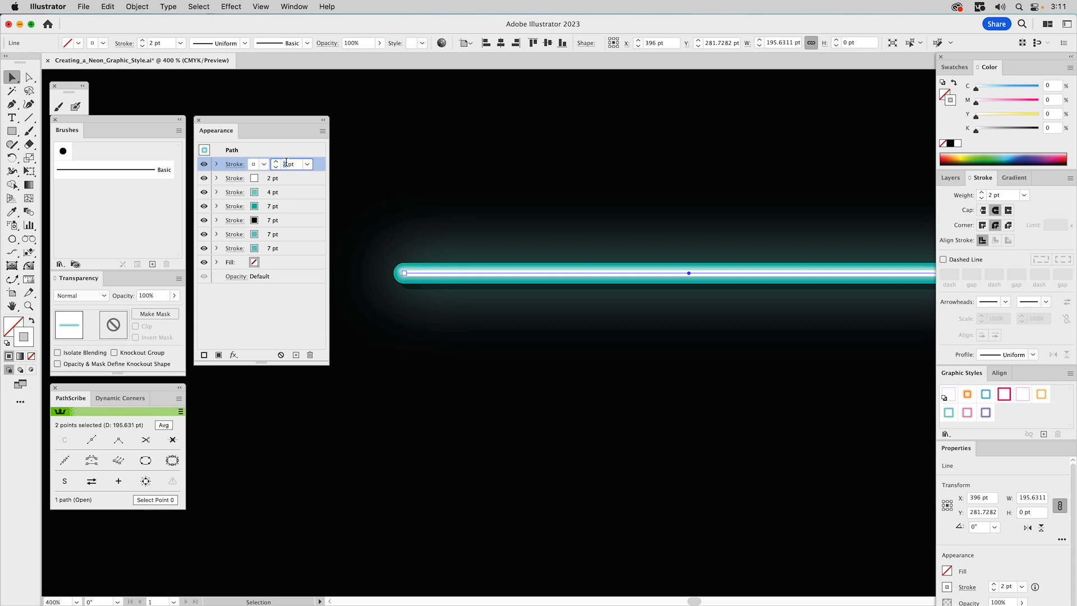
type("1.5")
left_click(275, 302)
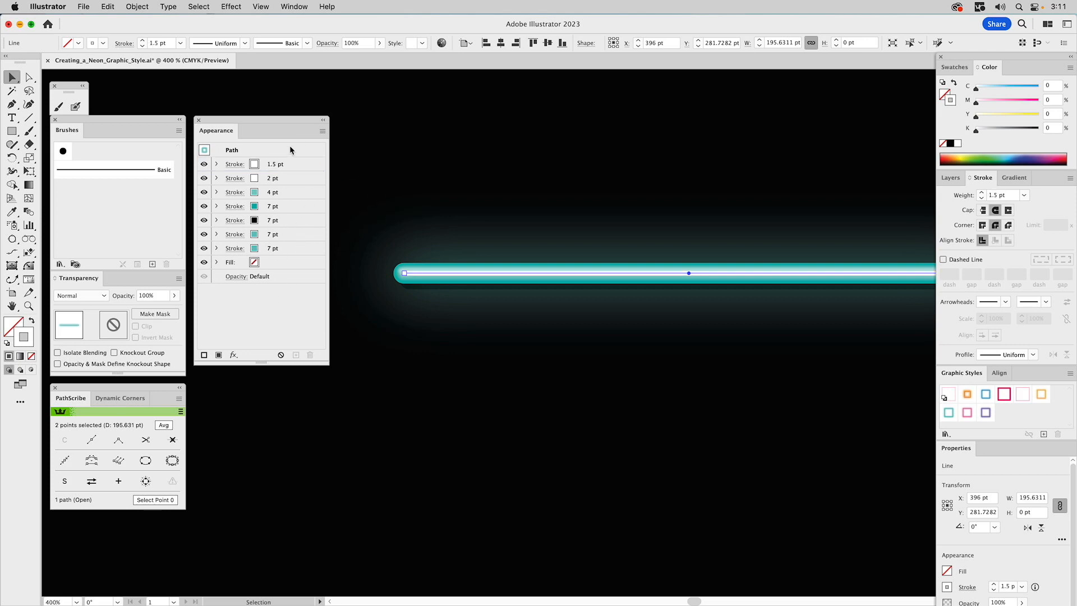
left_click(291, 163)
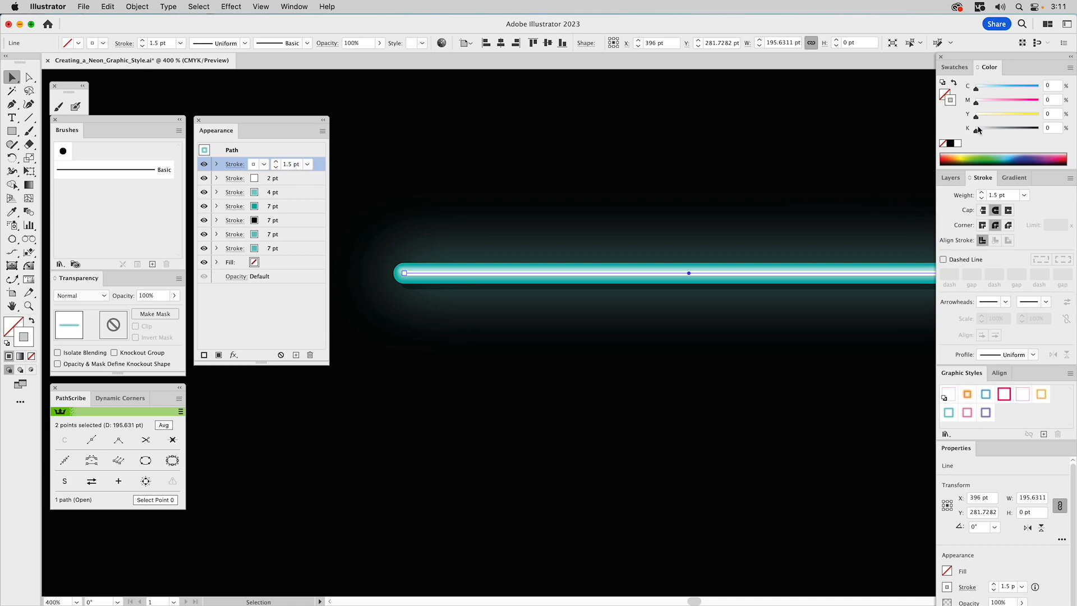
Set the top 1.5 pt stroke's opacity to 70%
left_click(217, 166)
left_click(239, 178)
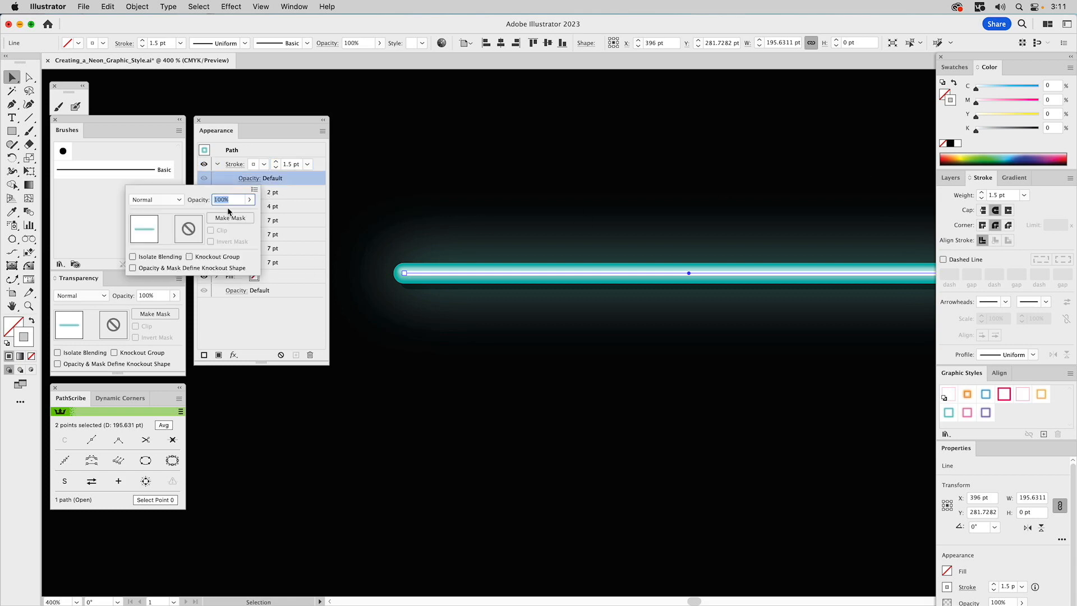
left_click(220, 201)
type("70")
key("Return")
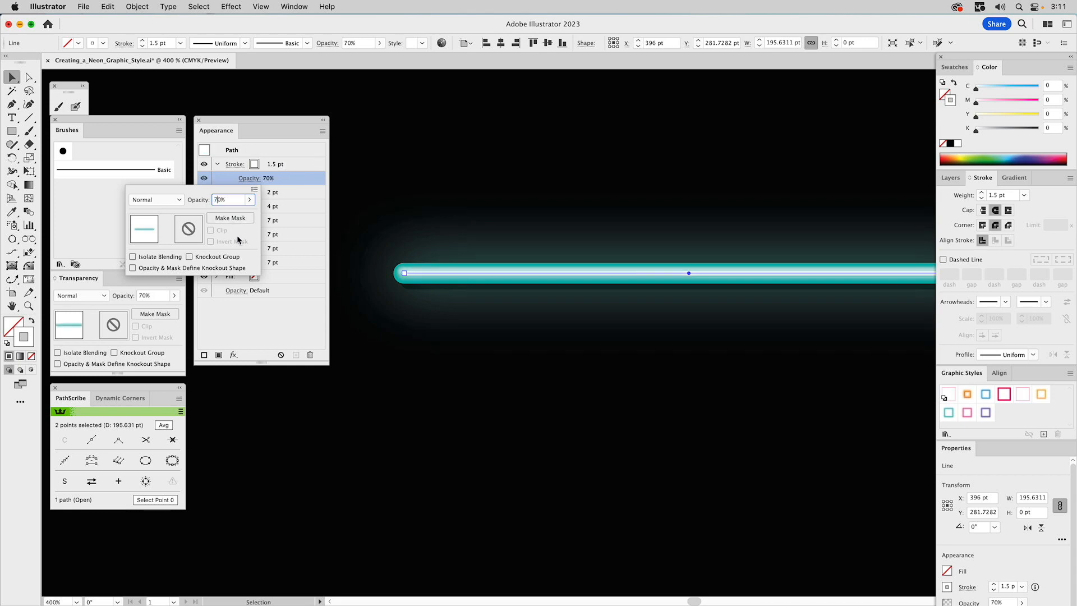
key("Return")
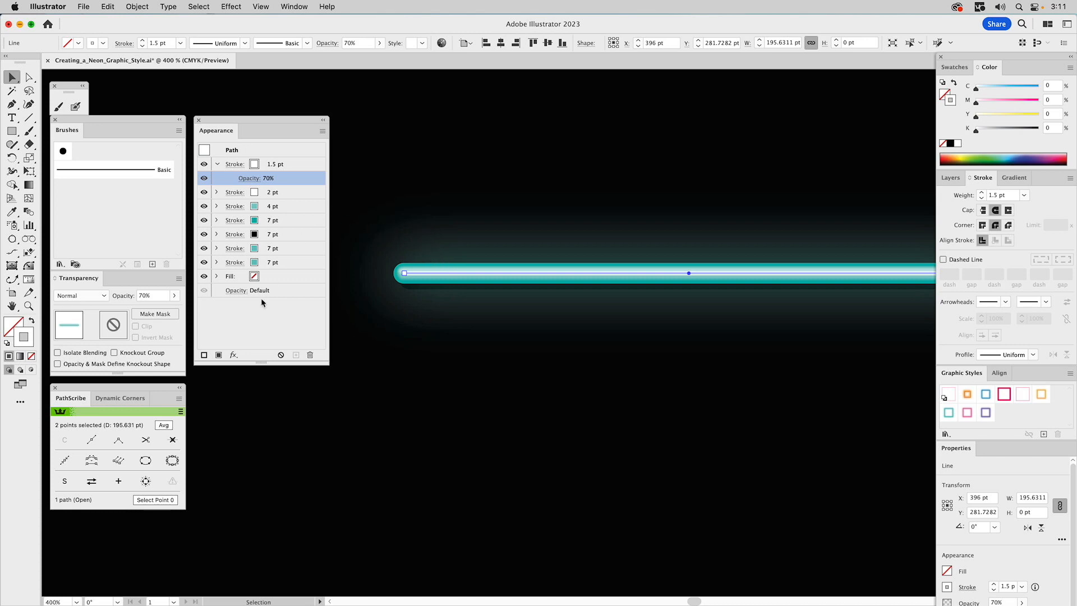
Apply a Transform effect to the top stroke moving it -1.5 pt horizontally and -1.5 pt vertically
left_click(235, 356)
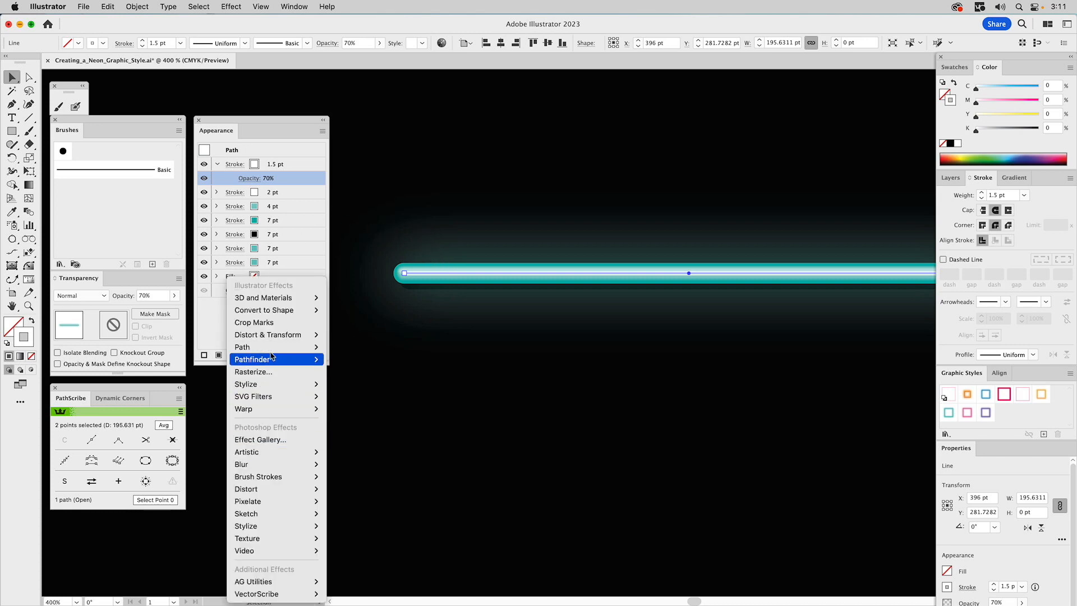
mouse_move(270, 336)
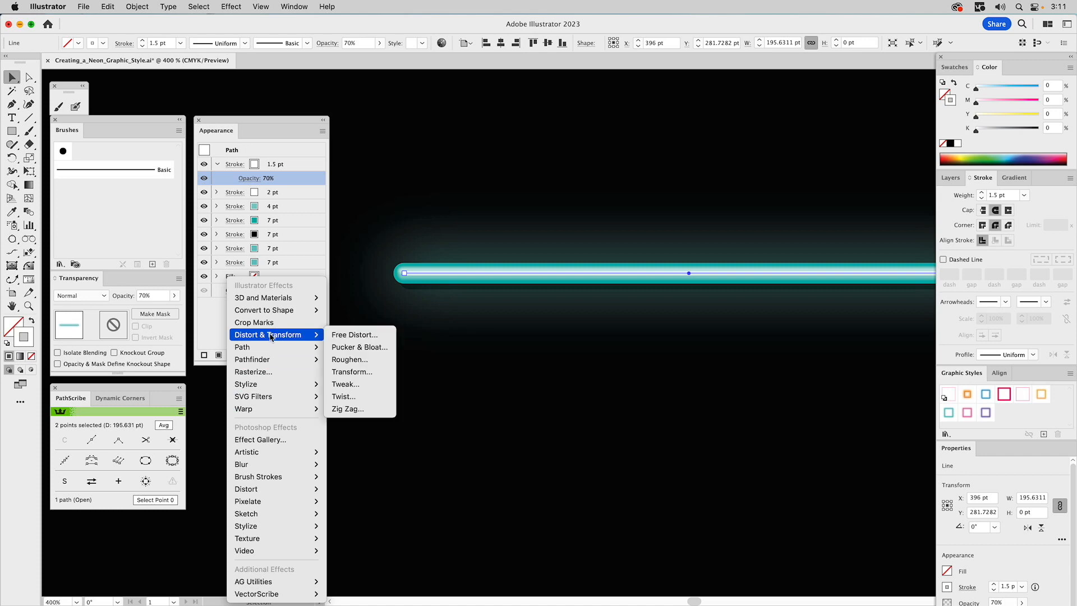
left_click(288, 165)
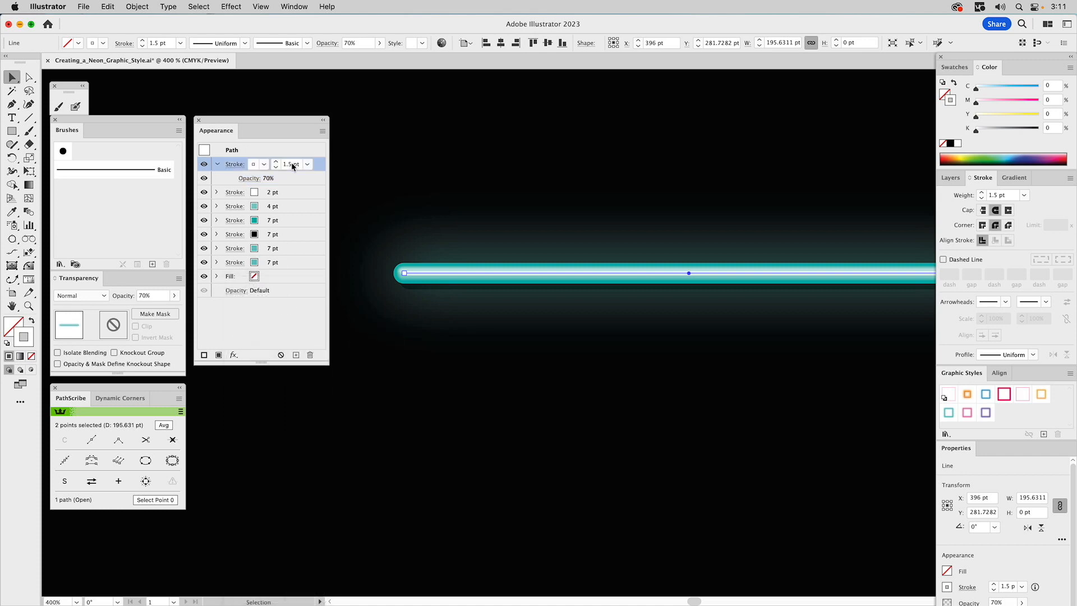
left_click(231, 355)
mouse_move(303, 335)
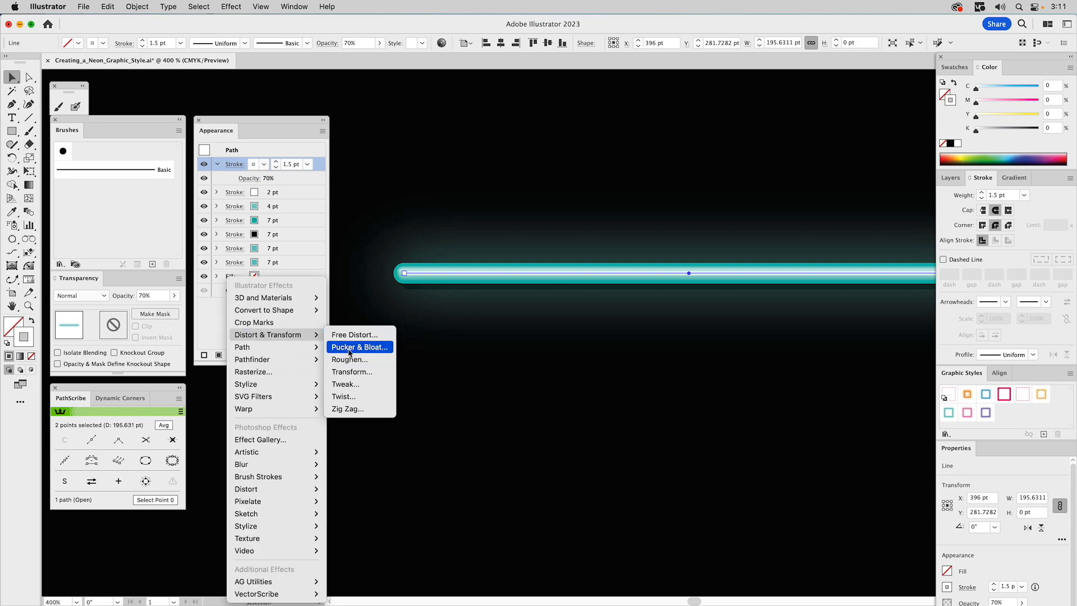
left_click(352, 372)
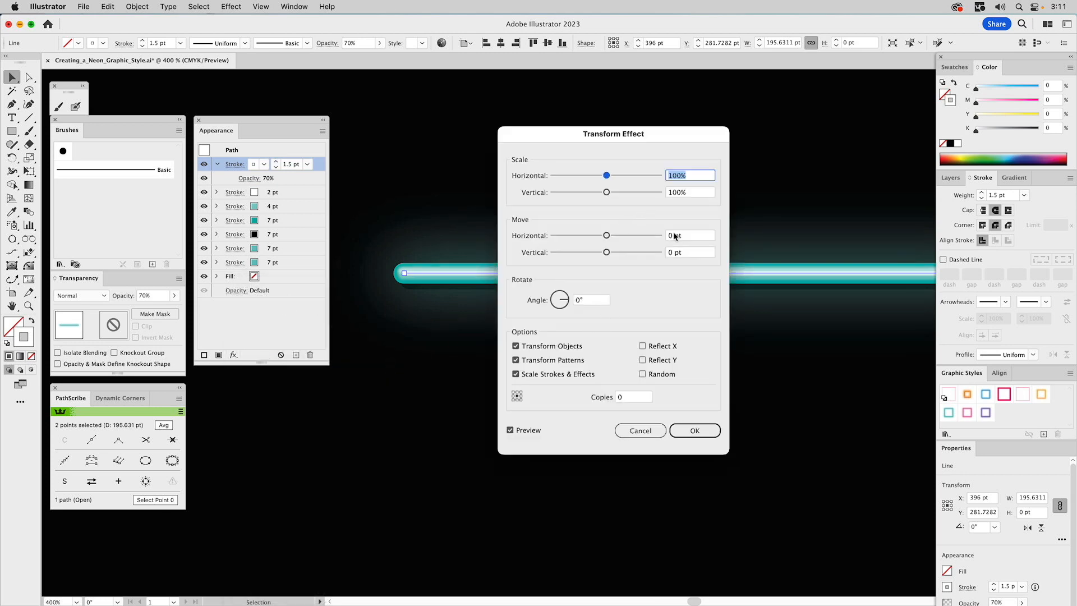
double_click(673, 236)
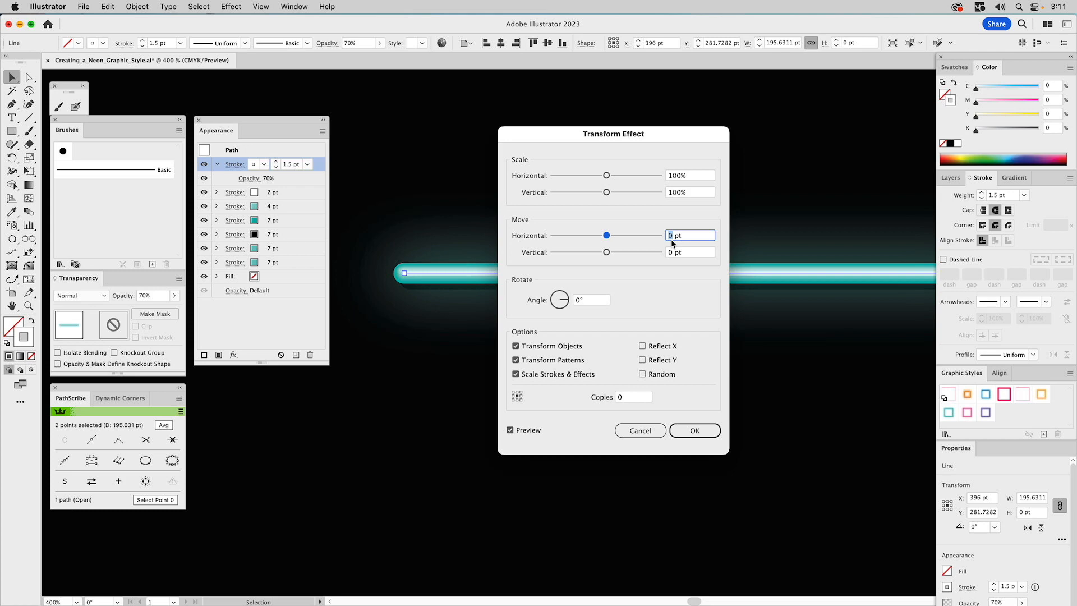
type("-1.5")
double_click(670, 253)
type("-1.5")
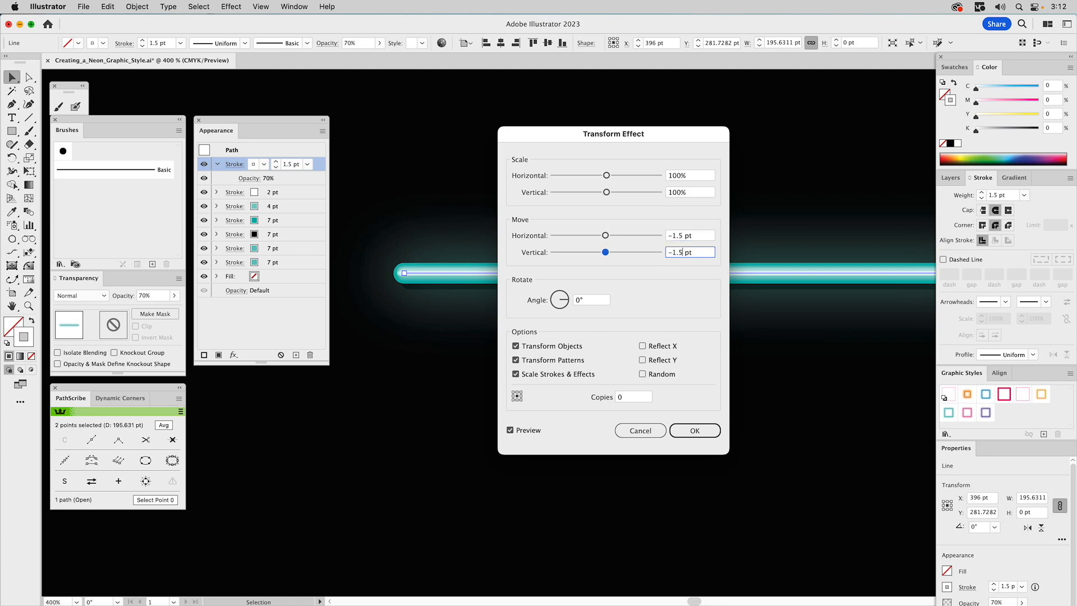
left_click(698, 236)
left_click(686, 434)
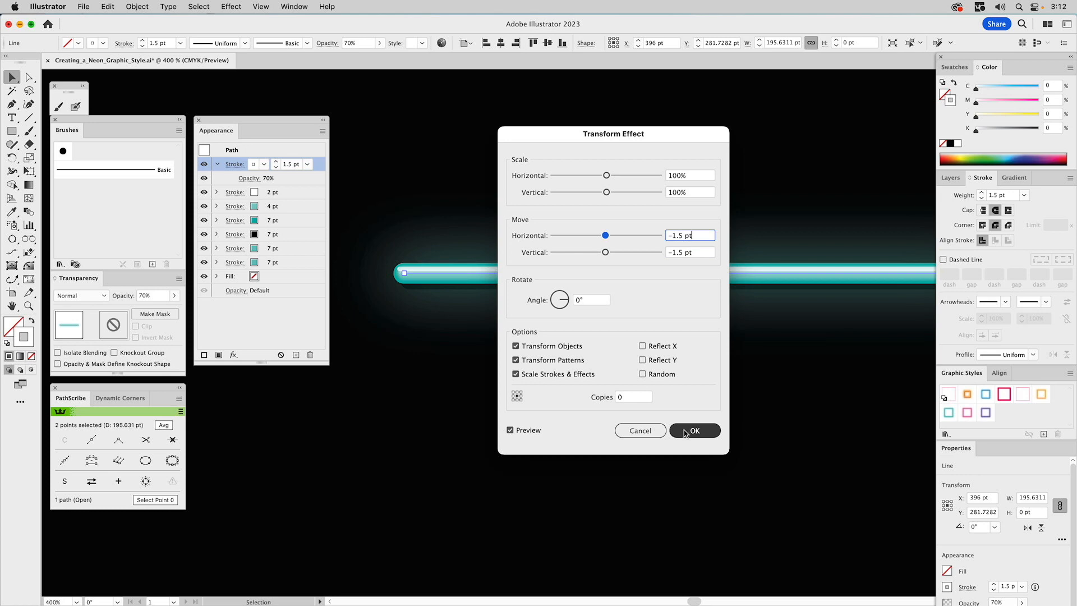
left_click(686, 433)
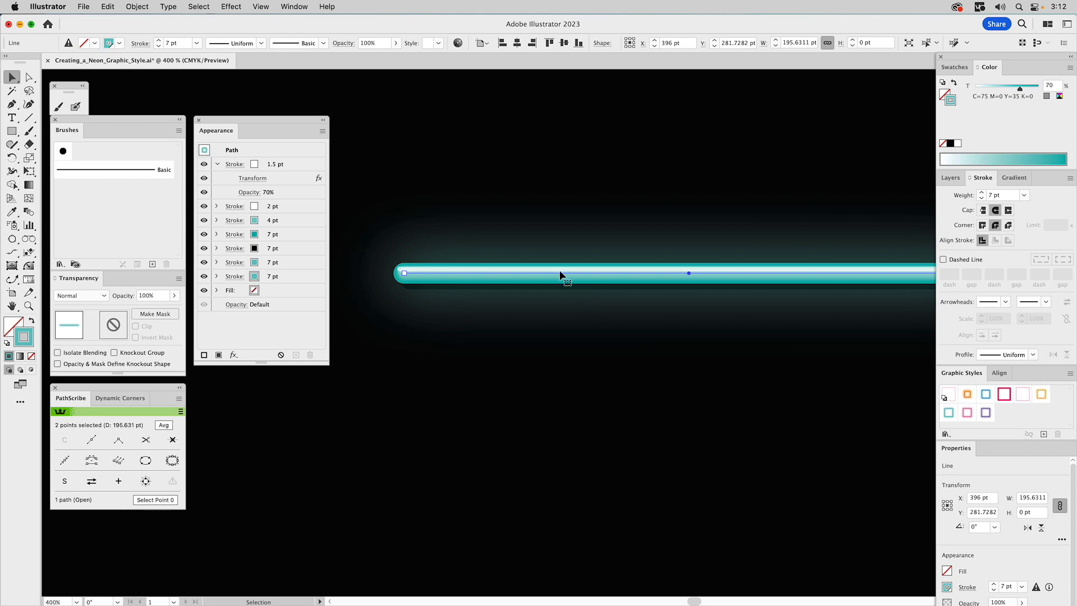
Set the top 1.5 pt stroke's opacity to 50%
left_click(254, 195)
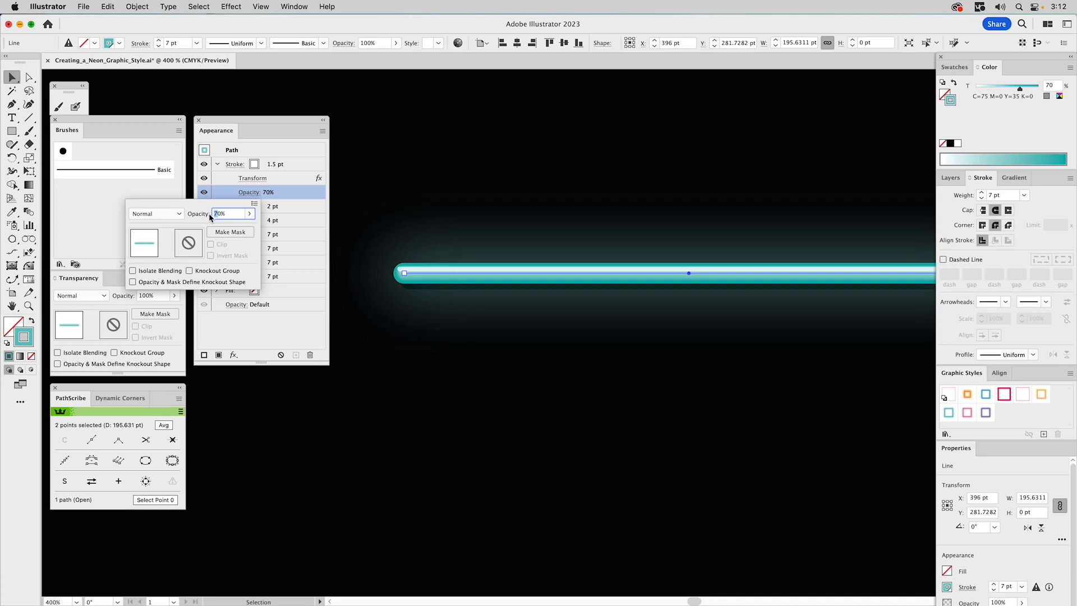
type("50")
key("Return")
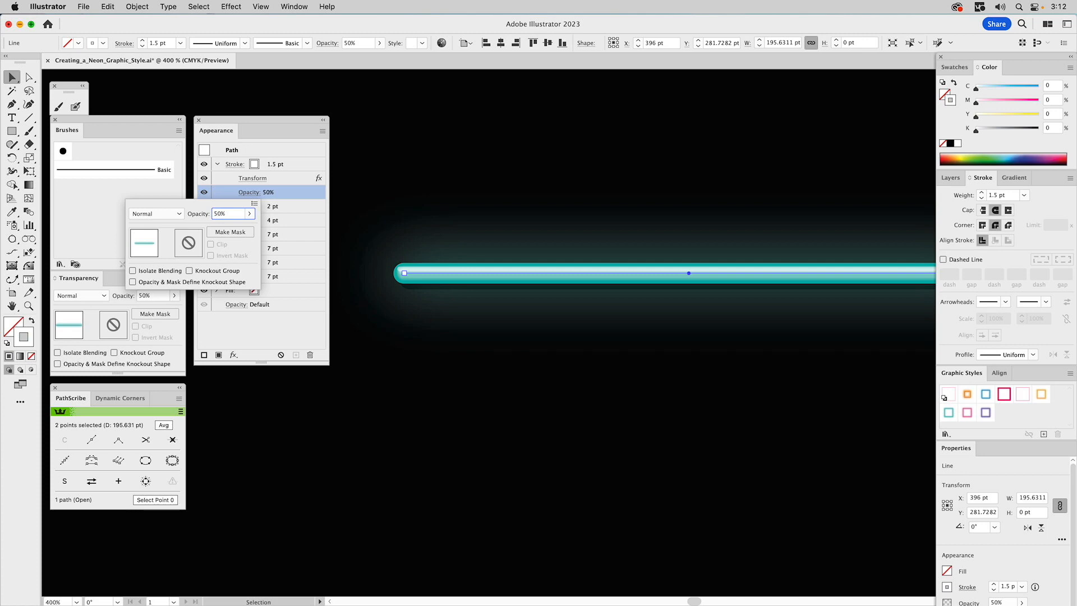
key("Escape")
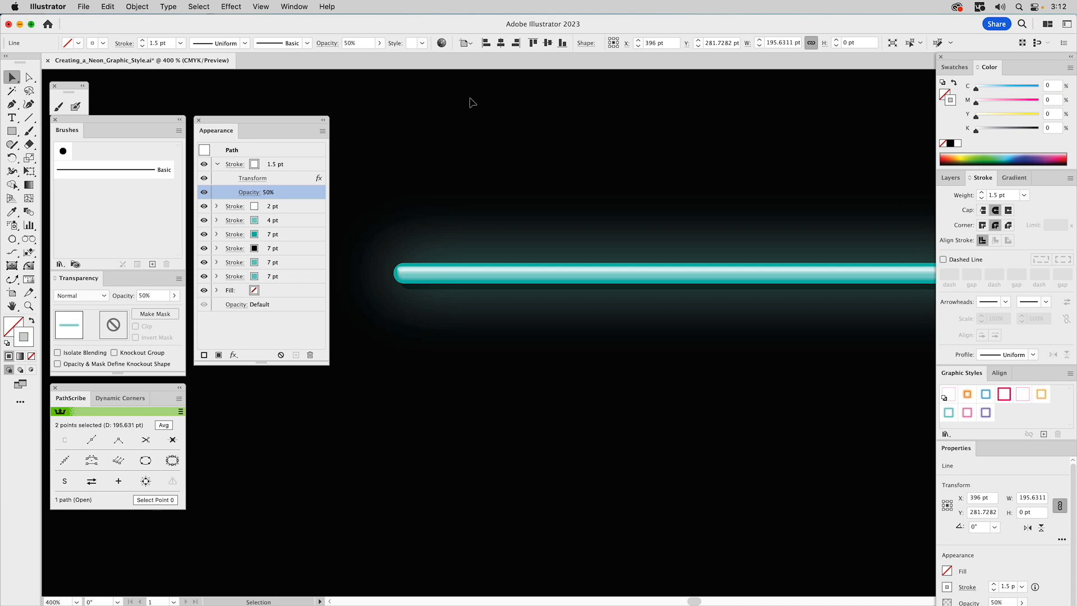
Deselect and reselect the line to inspect the neon tube highlight
left_click(472, 102)
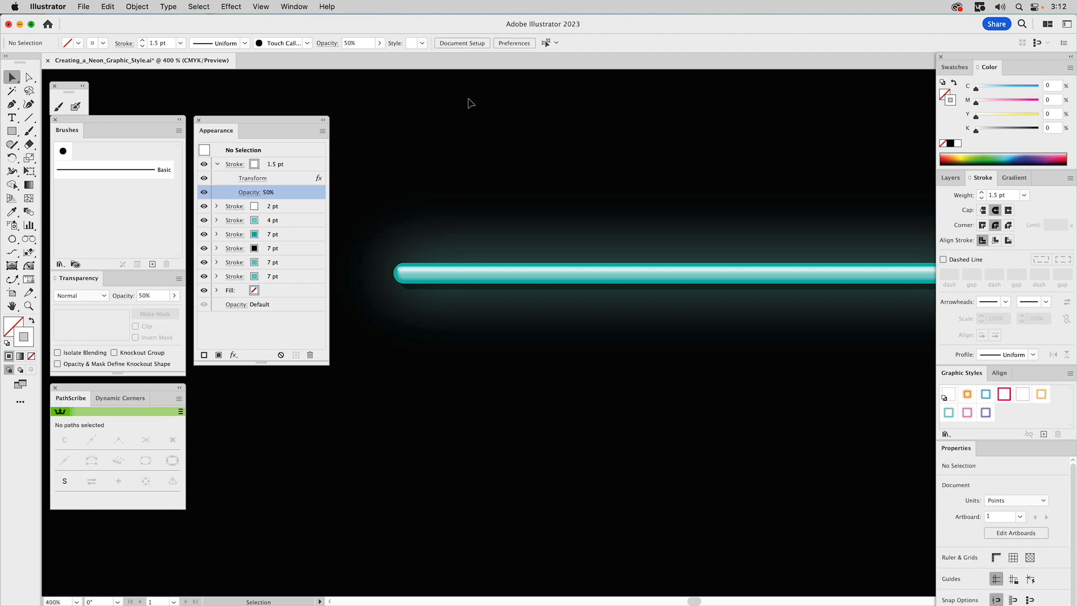
left_click(442, 269)
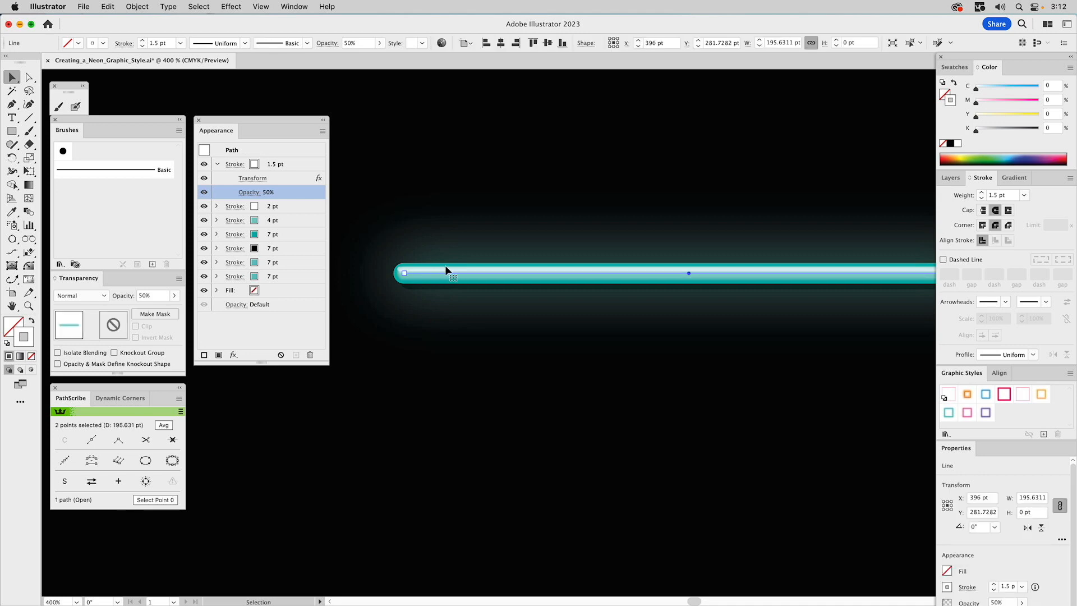
left_click(460, 95)
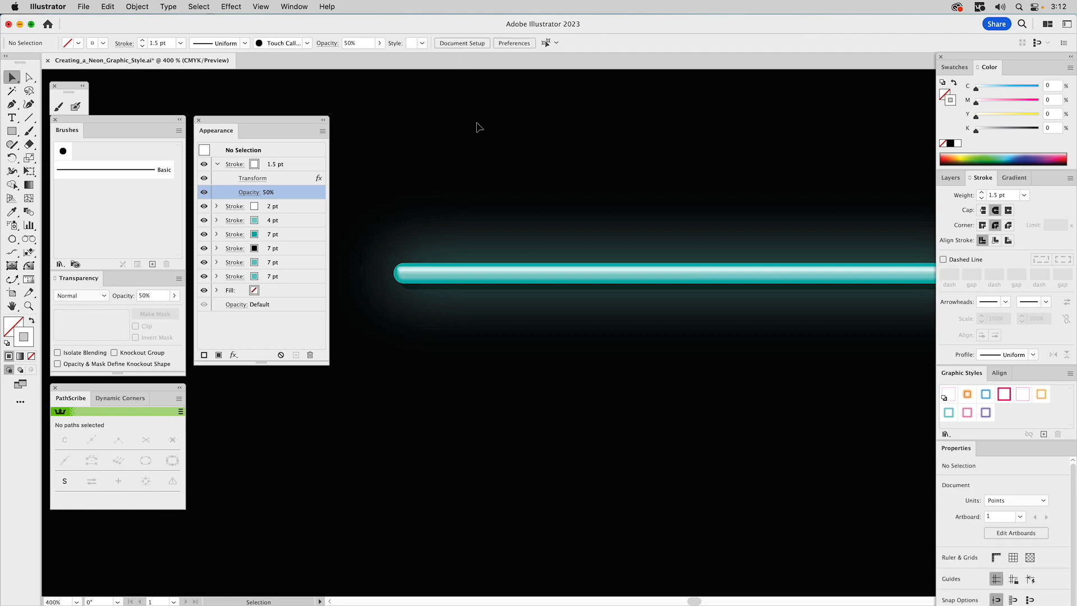
Save the finished neon line's appearance as a new graphic style in the Graphic Styles panel
left_click(29, 306)
left_click(684, 333, "alt")
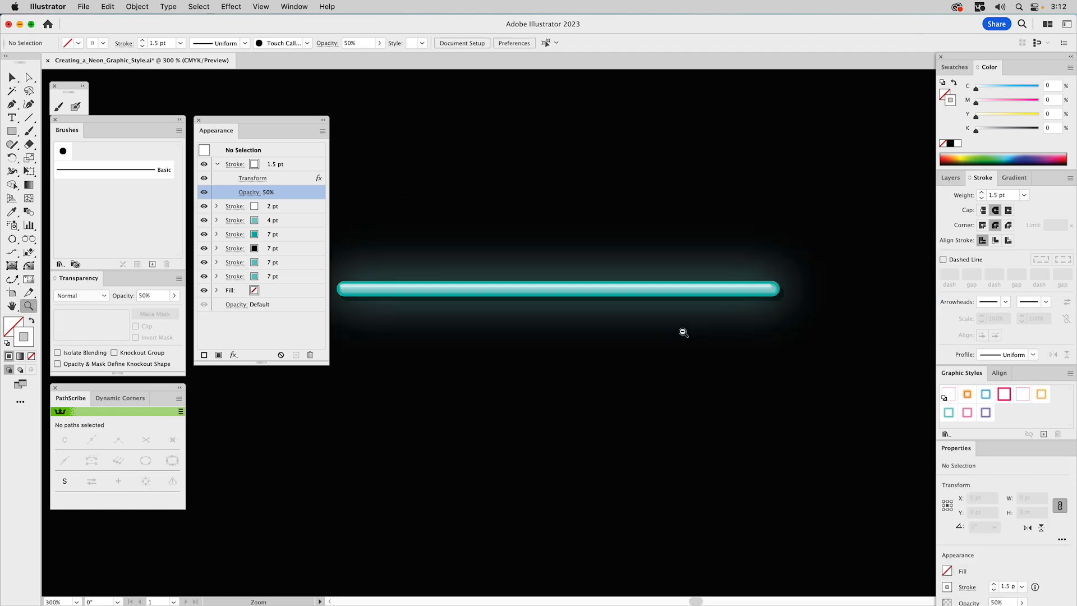
left_click(640, 325, "alt")
left_click_drag(577, 327, 650, 297)
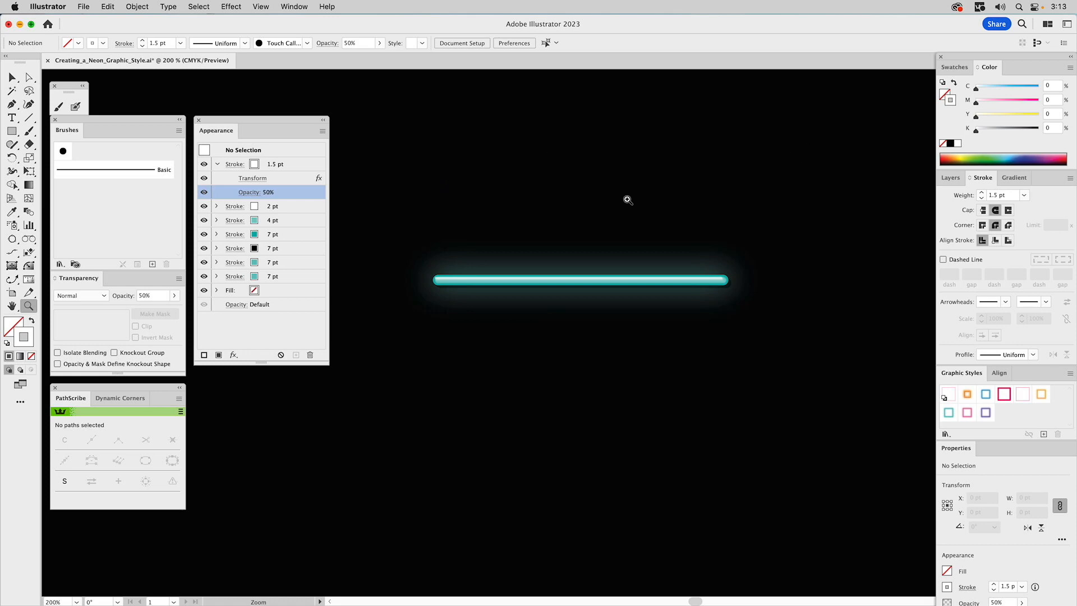
key("v")
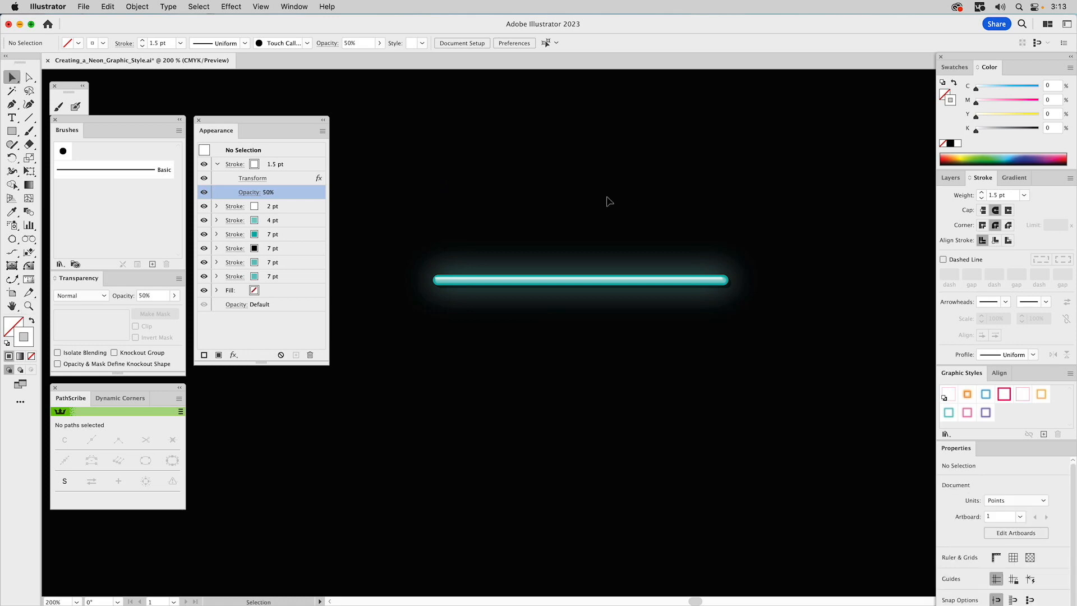
left_click(950, 178)
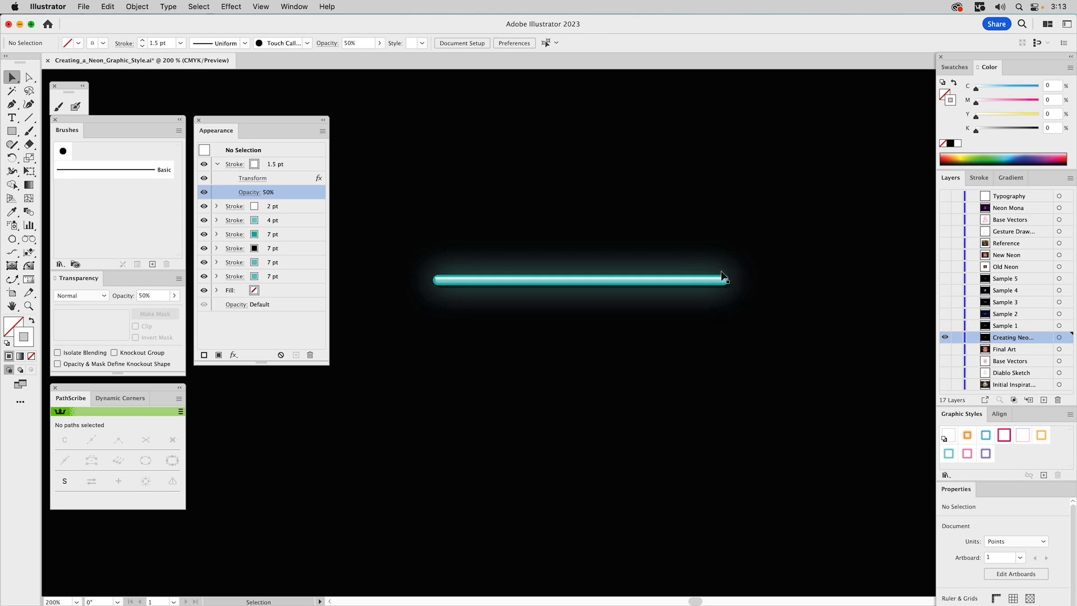
mouse_move(638, 264)
left_mouse_down()
mouse_move(598, 325)
mouse_move(638, 279)
mouse_move(632, 261)
left_mouse_up()
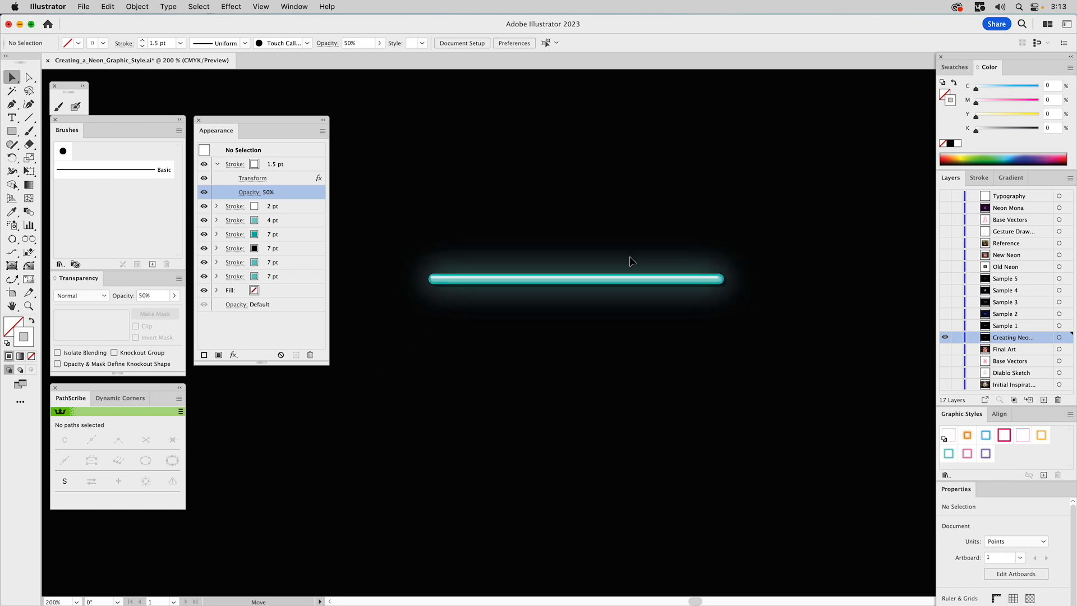
left_click(608, 280)
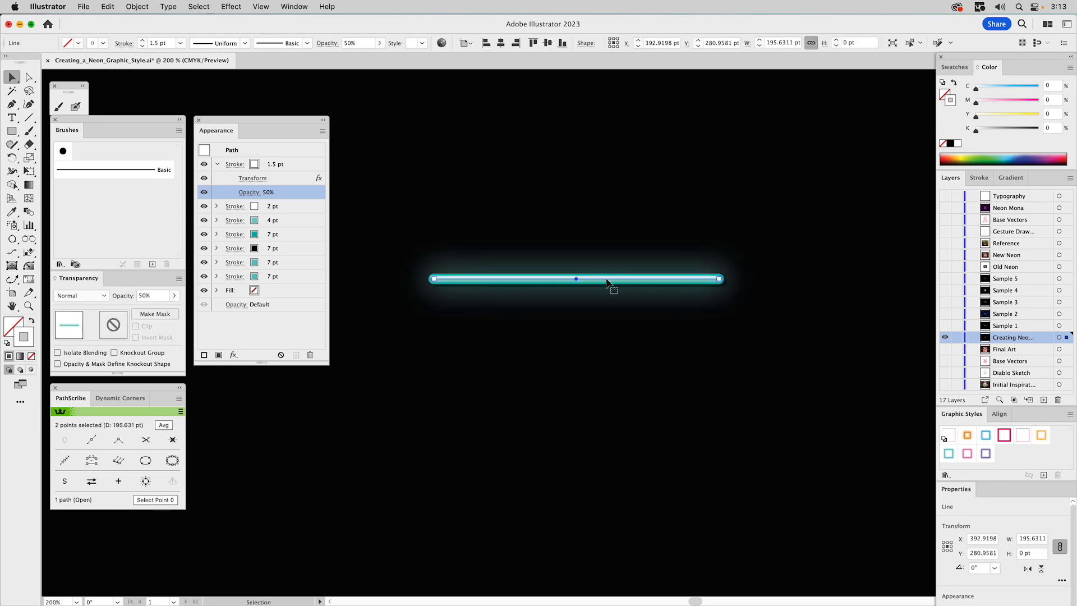
left_click_drag(609, 281, 958, 434)
left_click(796, 399)
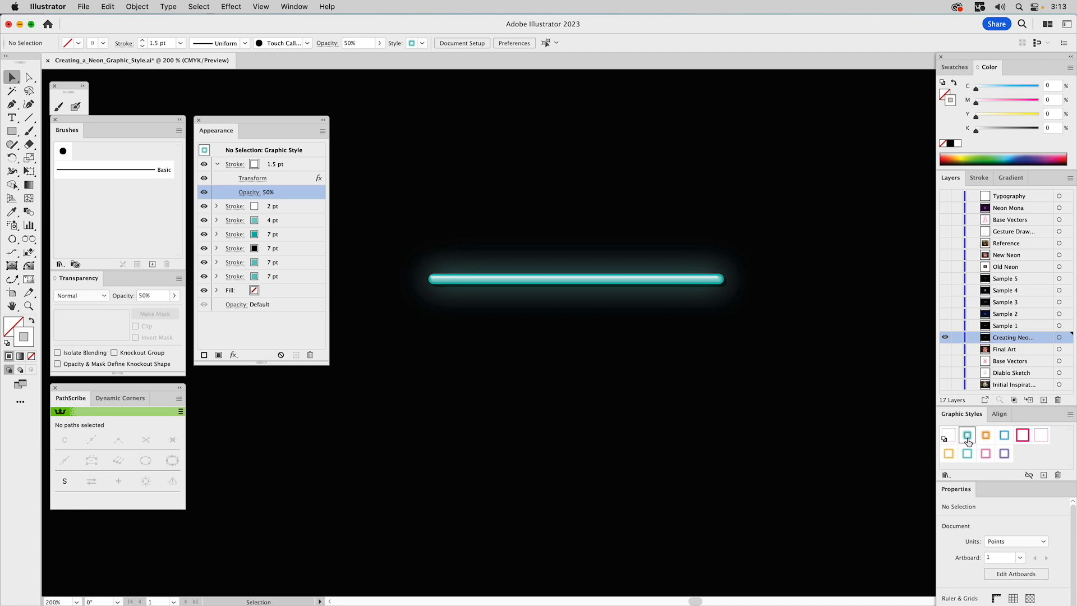
Rename the new graphic style to Neon FX (Teal)
double_click(968, 442)
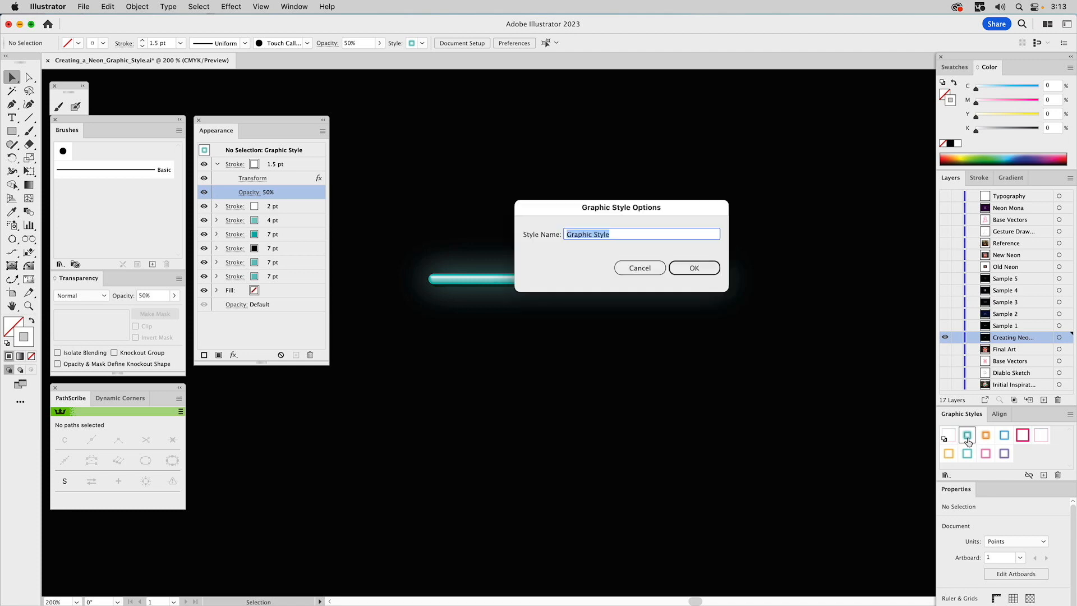
left_click(623, 236)
left_click_drag(607, 236, 533, 234)
type("Neon FX (Teal)")
key("Return")
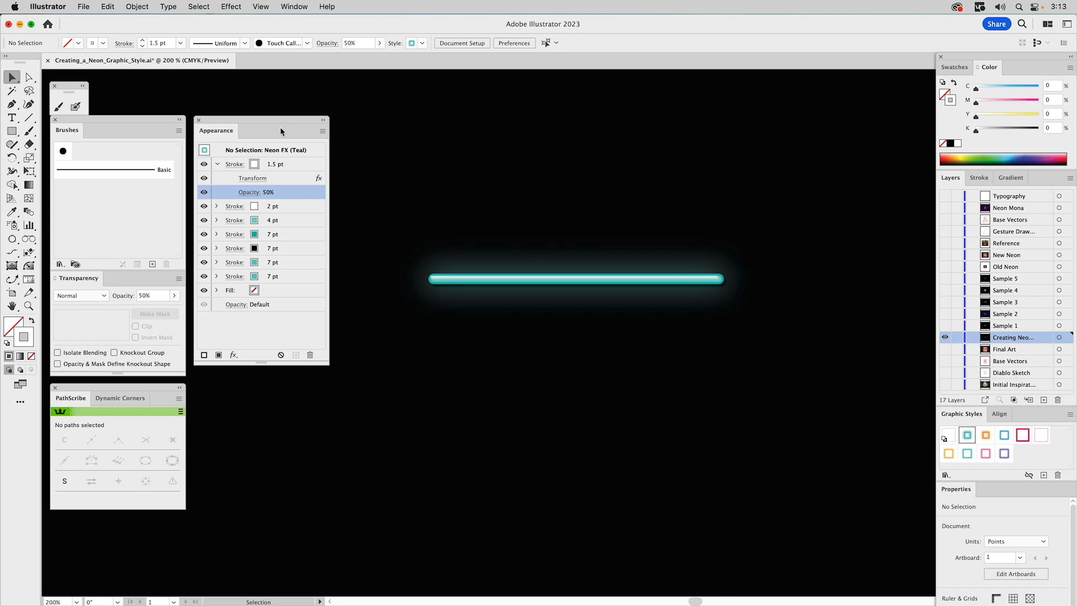
Draw a horizontal test line about 199 pt long above the neon line, then reselect the neon line
left_click(28, 117)
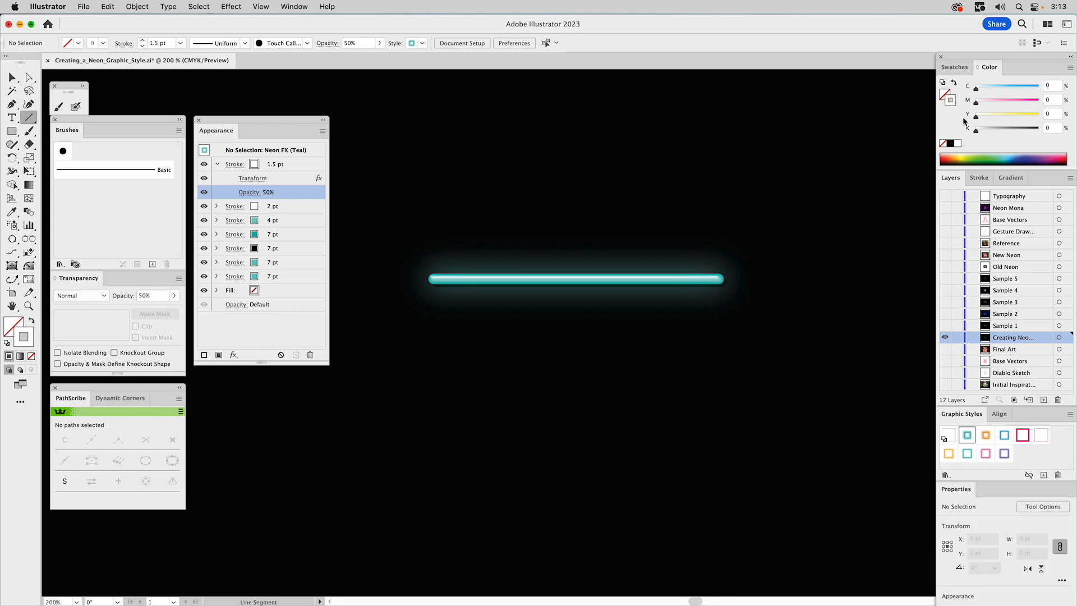
left_click_drag(446, 168, 737, 179)
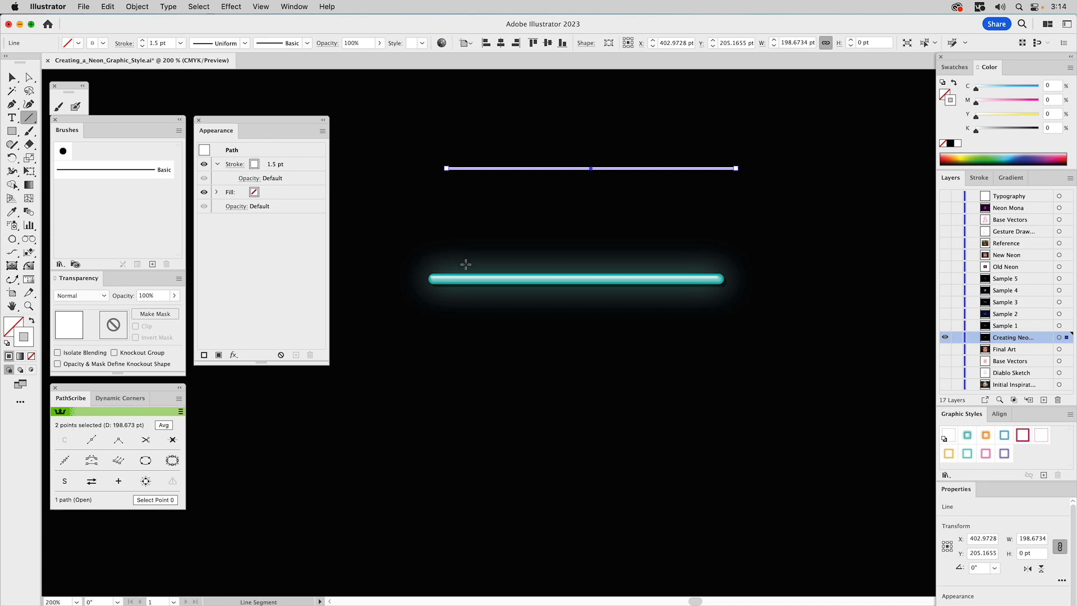
key("super")
left_click(471, 283, "super")
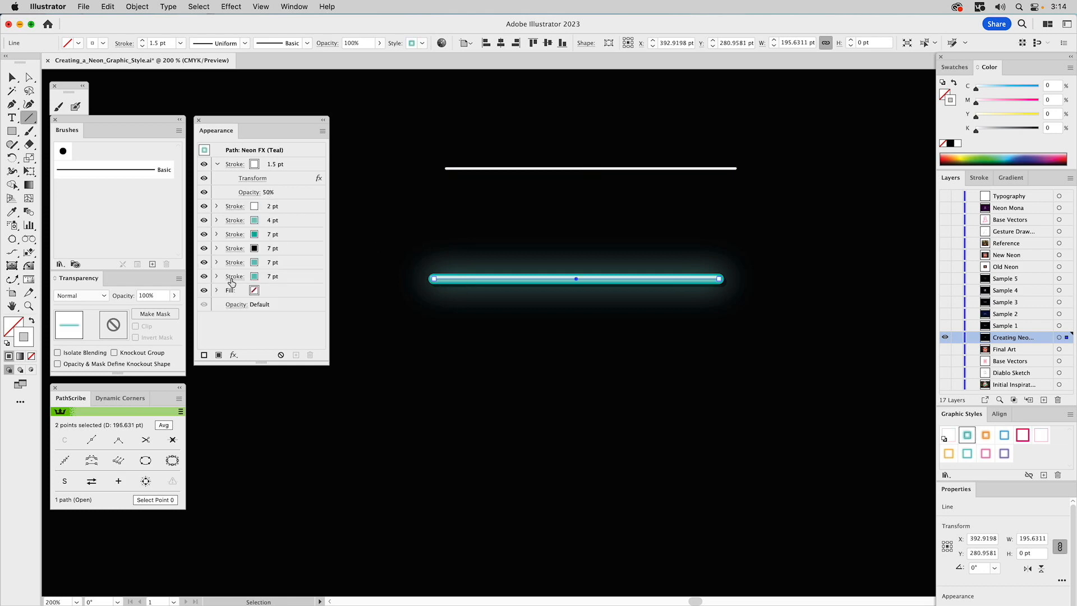
Collapse the top stroke's effects and dock the Appearance panel beside Transparency
left_click(218, 165)
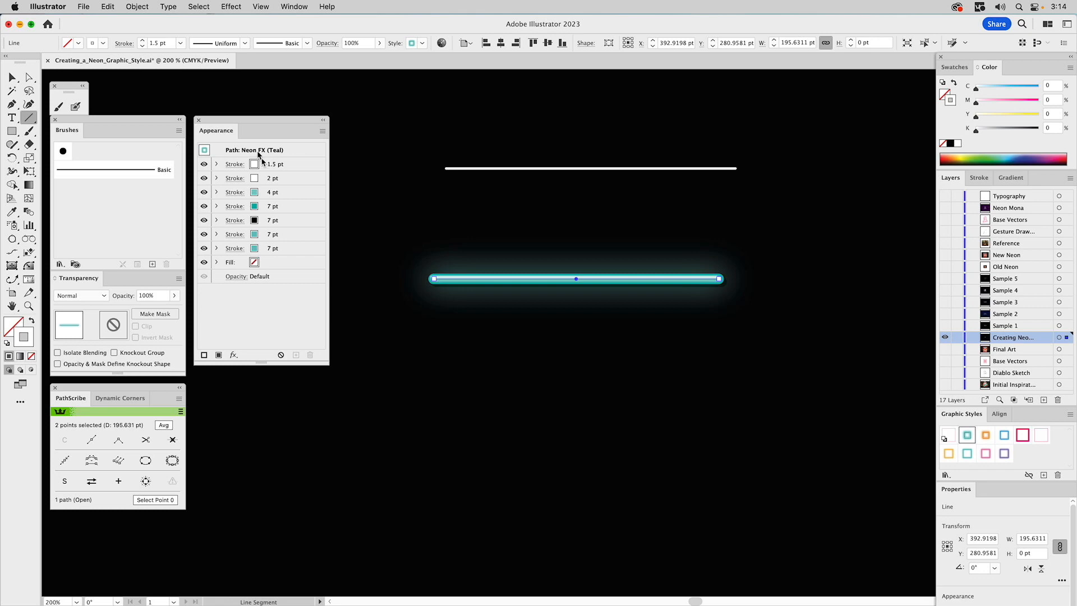
left_click_drag(215, 134, 136, 280)
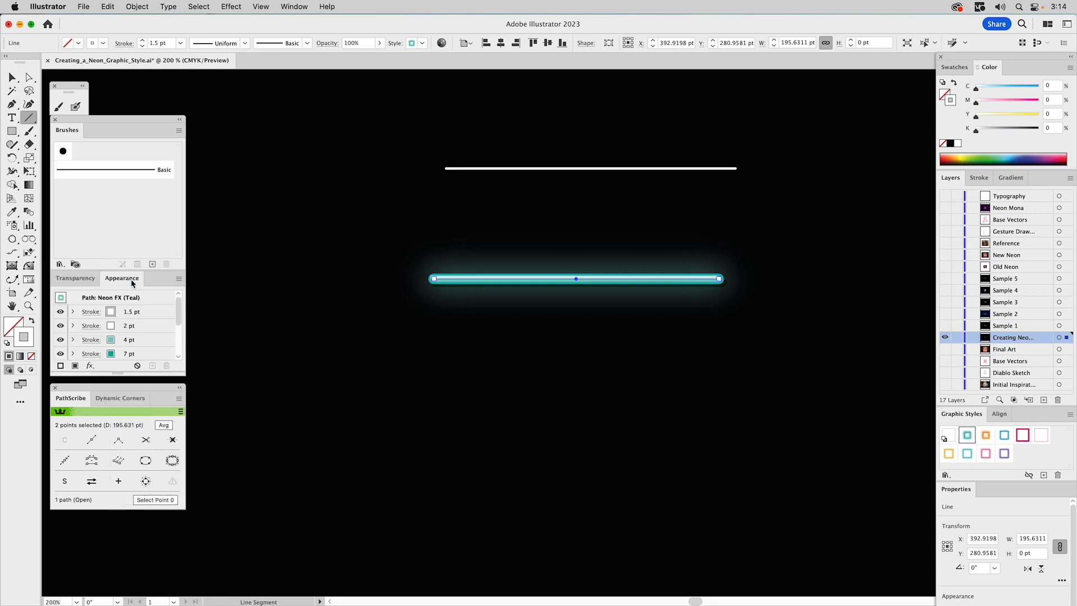
Select and delete the test line
key("v")
left_click(572, 218)
left_click_drag(656, 147, 617, 197)
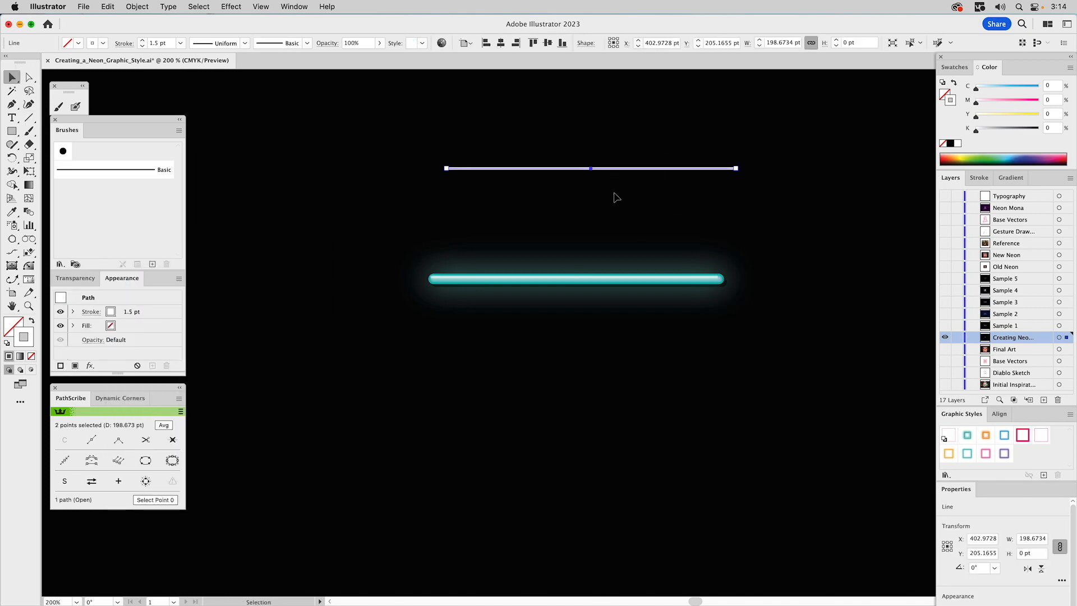
key("Delete")
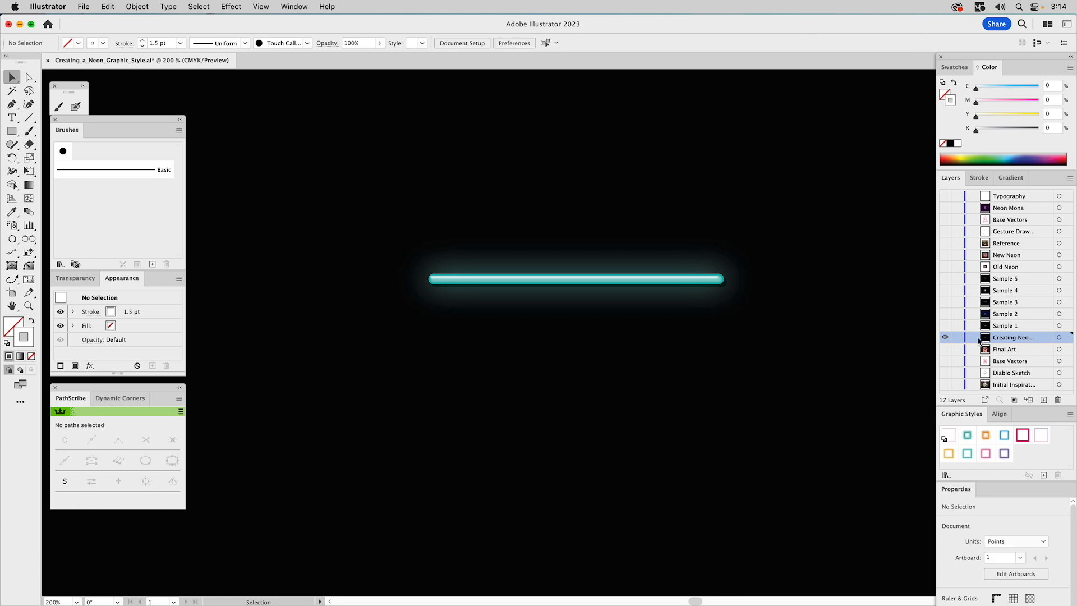
Fit the artboard, show the Sample 1 layer, and apply the Neon FX (Teal) style to the airplane path
key("super+0")
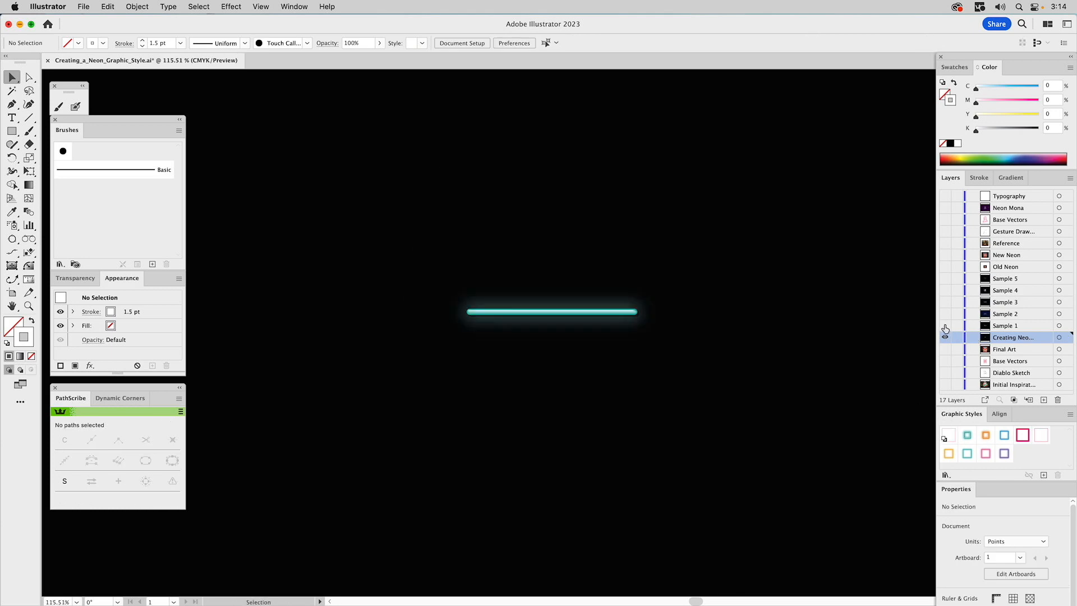
left_click_drag(946, 328, 945, 337)
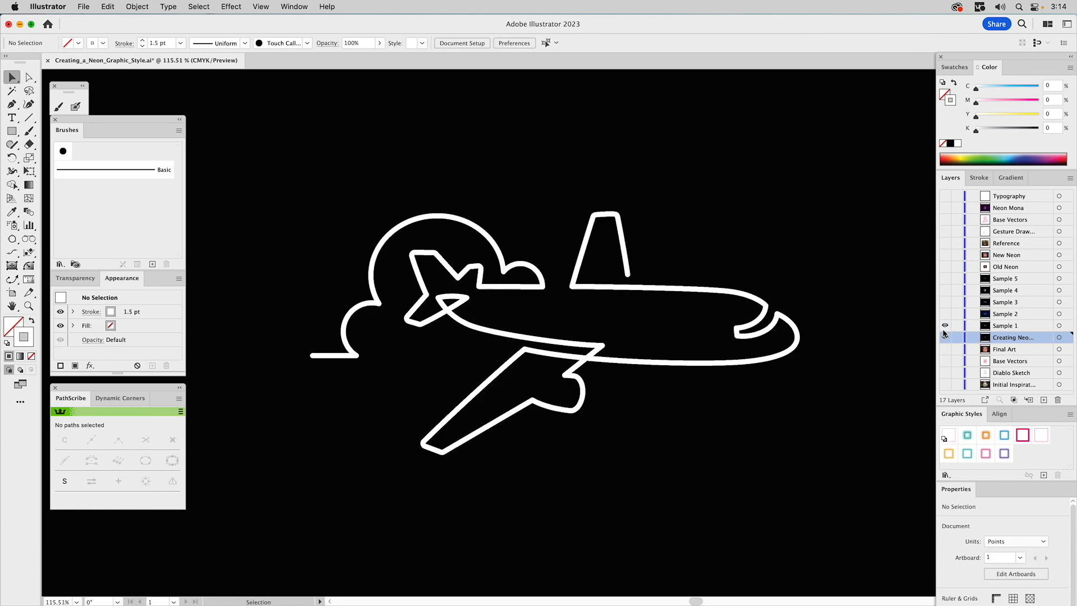
left_click(734, 296)
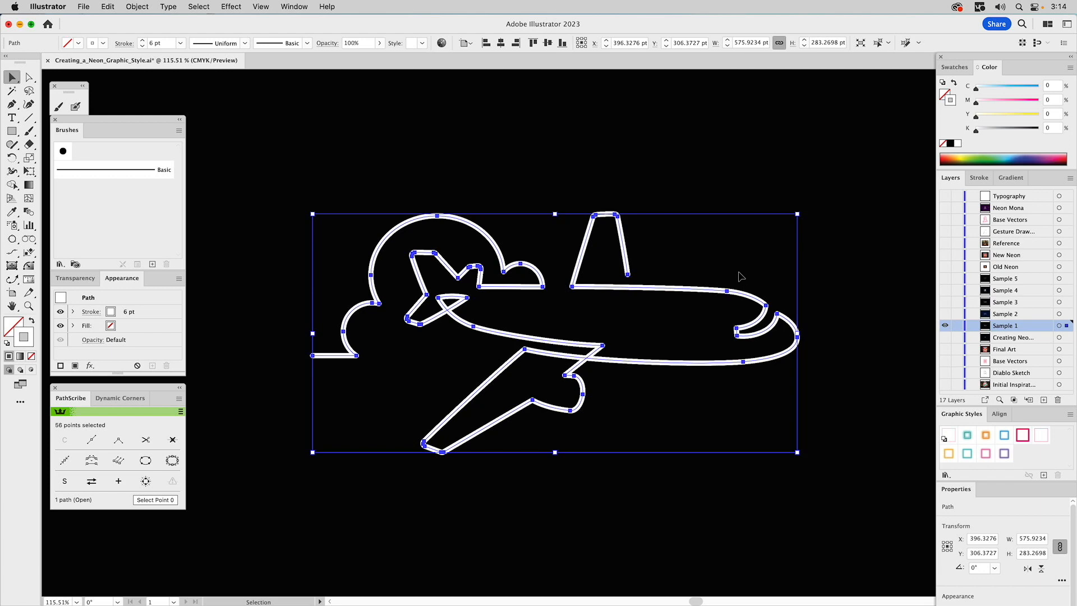
left_click(967, 436)
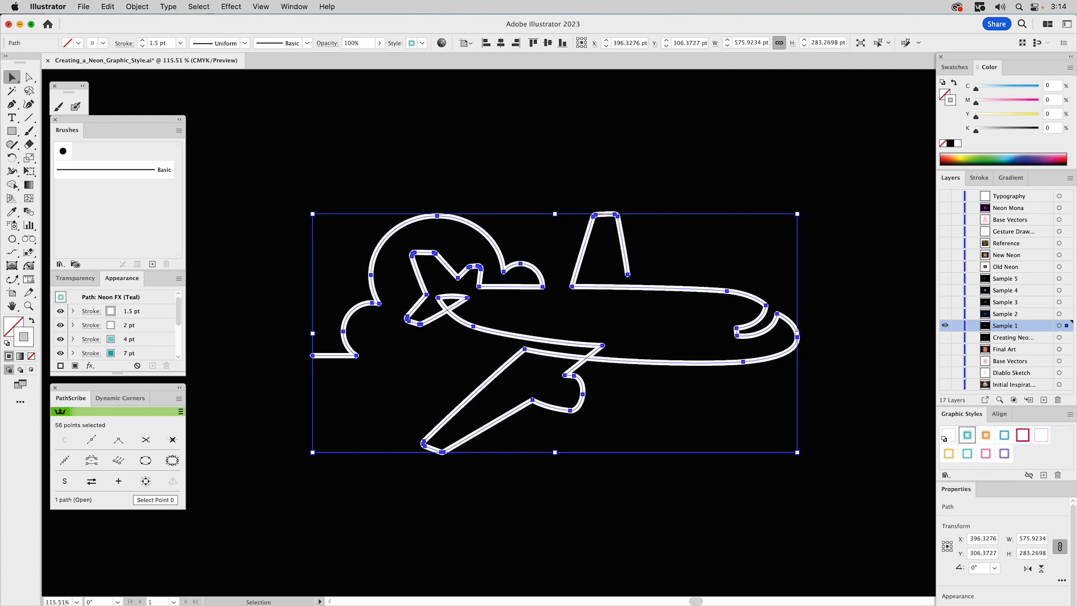
left_click(769, 153)
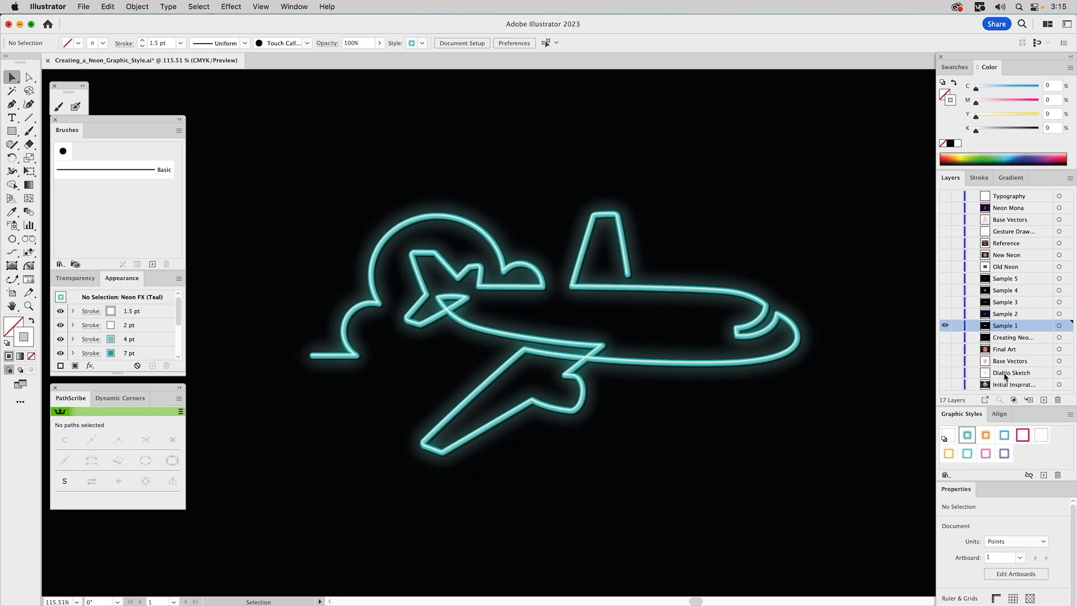
Switch to the Sample 2 layer and apply Neon FX (Teal) to all of the Peaceful Easy Feeling script paths
left_click(946, 314)
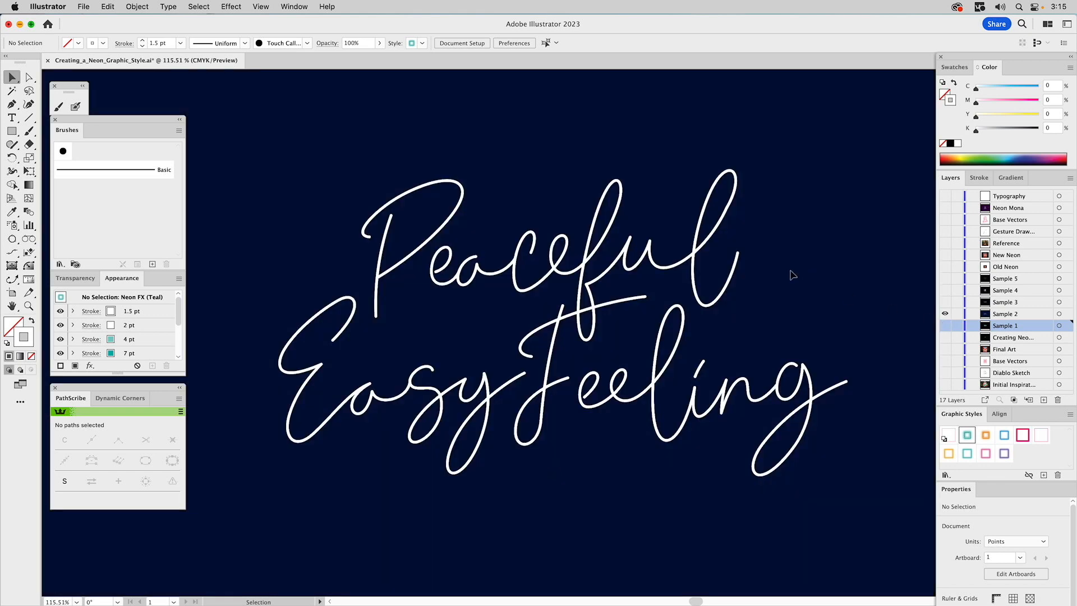
key("super+a")
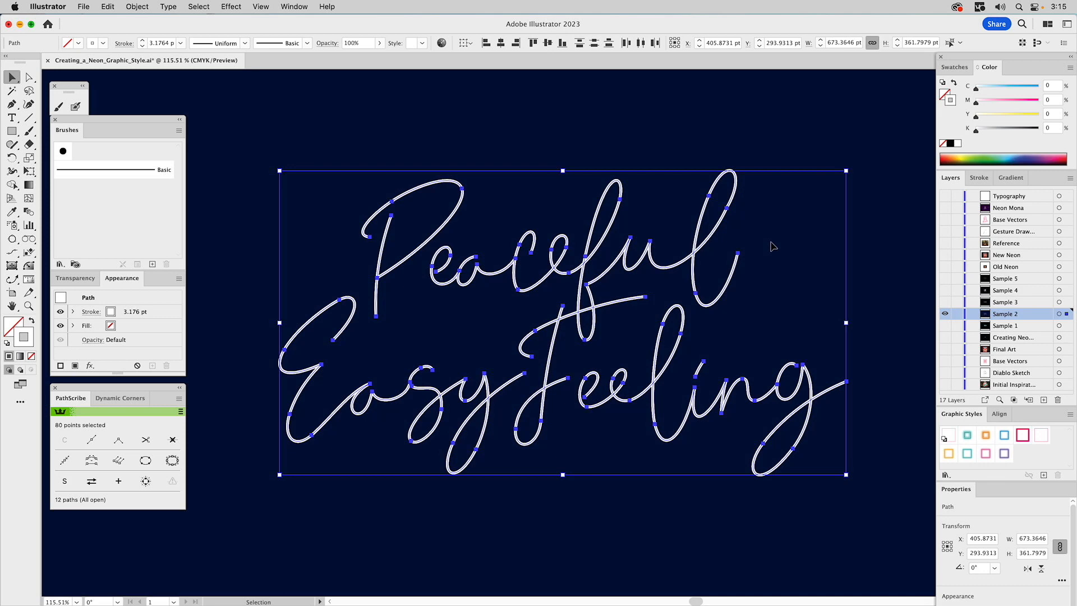
left_click(968, 438)
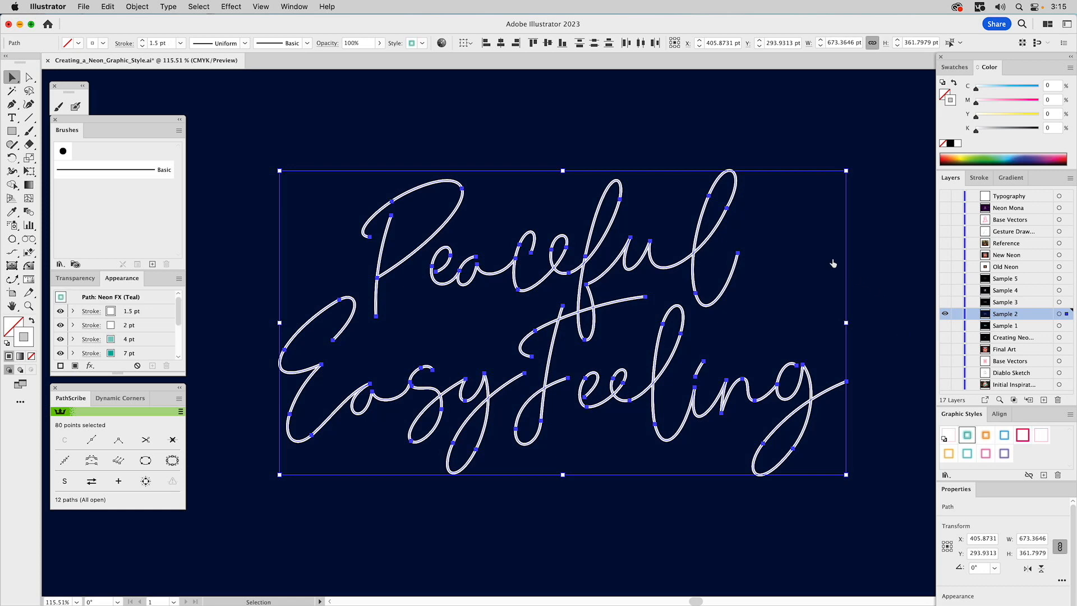
left_click(801, 254)
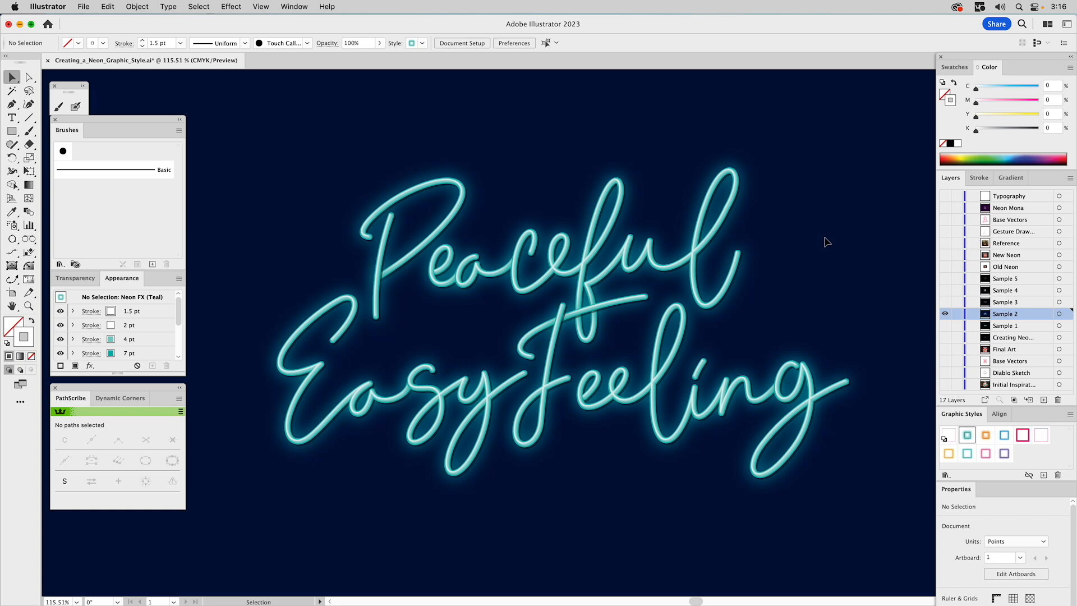
Switch to the Sample 3 layer and apply the Neon FX (Gold) style to the LightHouse lettering group
left_click(946, 302)
left_click(946, 313)
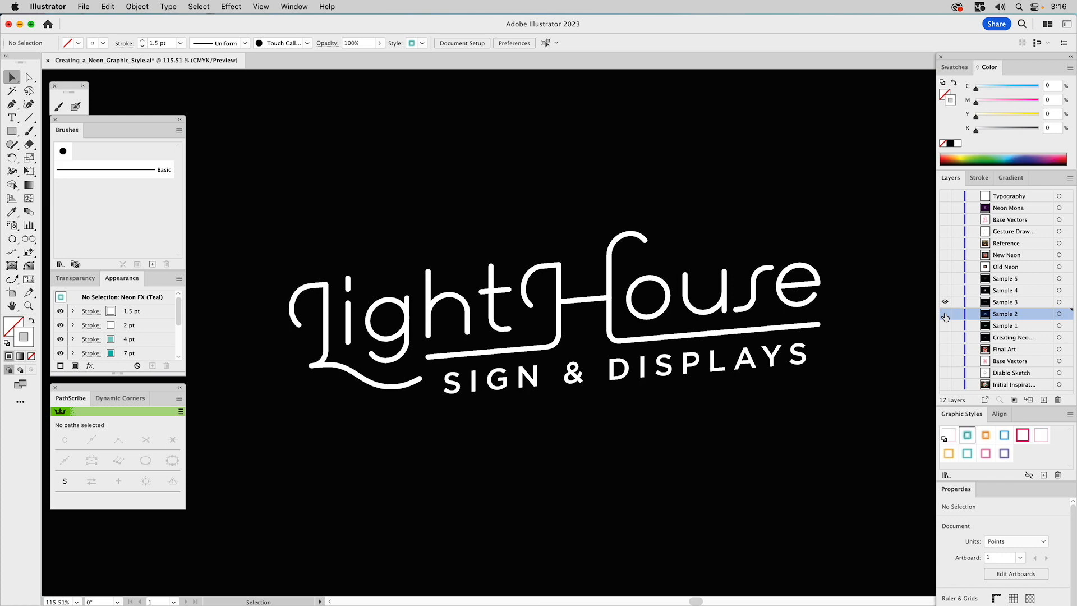
left_click(760, 276)
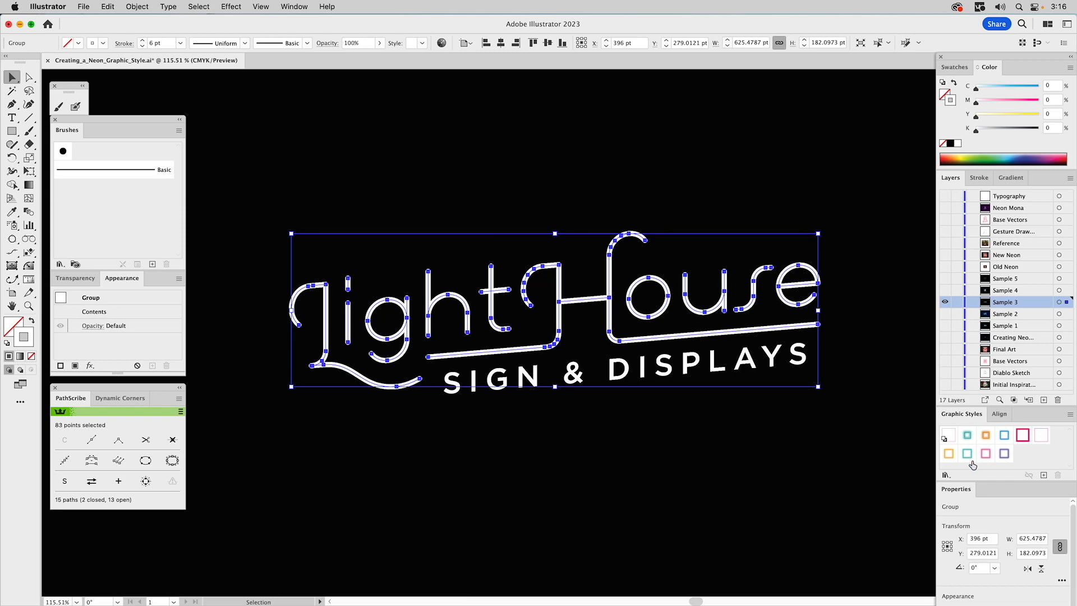
left_click(987, 437)
left_click(623, 142)
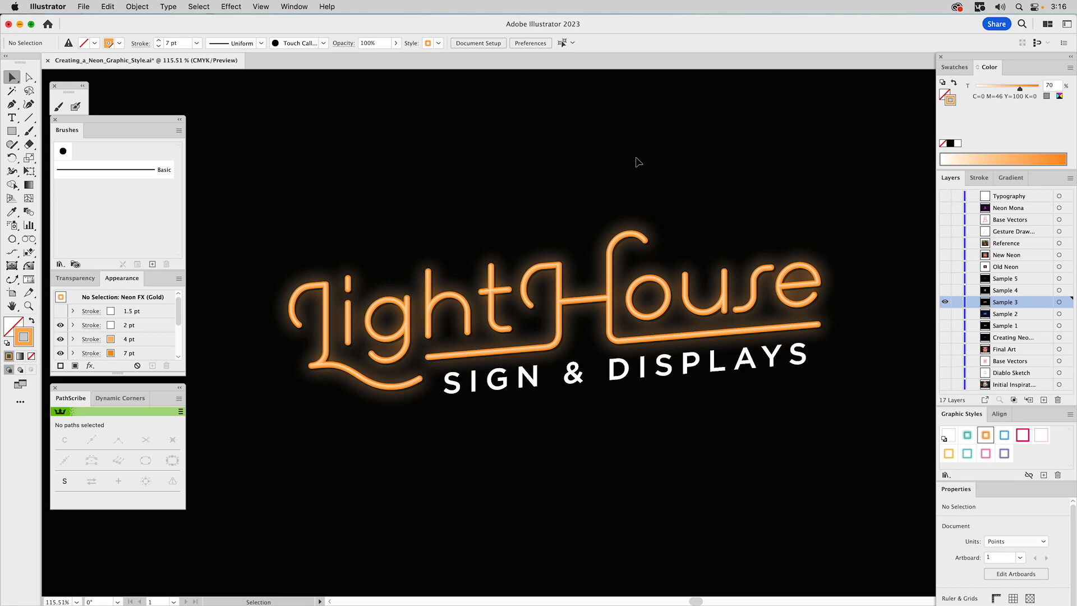
Check which swatch the LightHouse lettering's outer 7 pt stroke uses in the Swatches panel
left_click(954, 67)
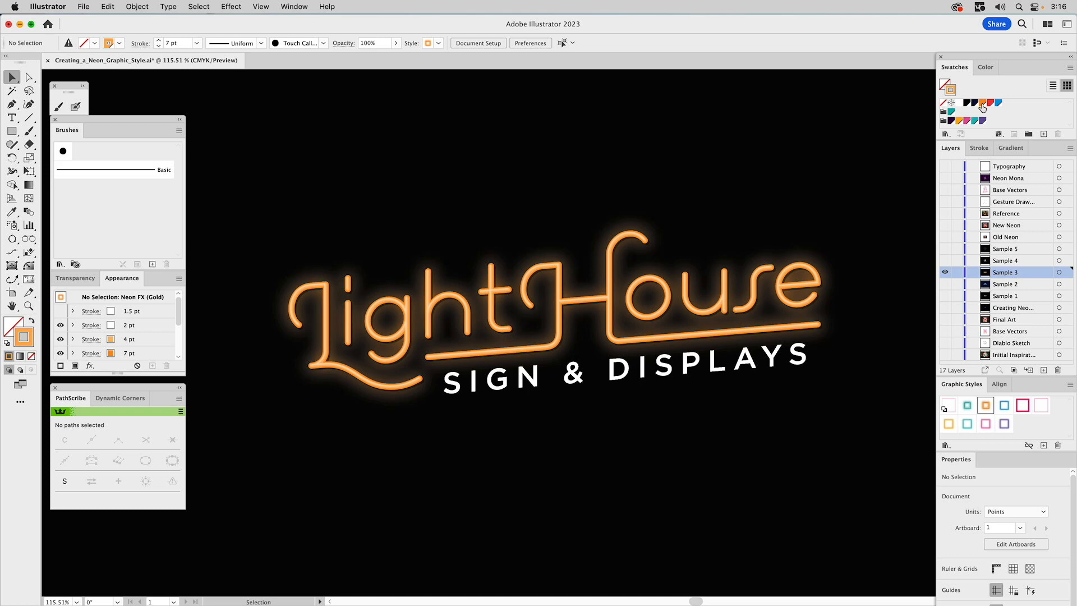
left_click(761, 273)
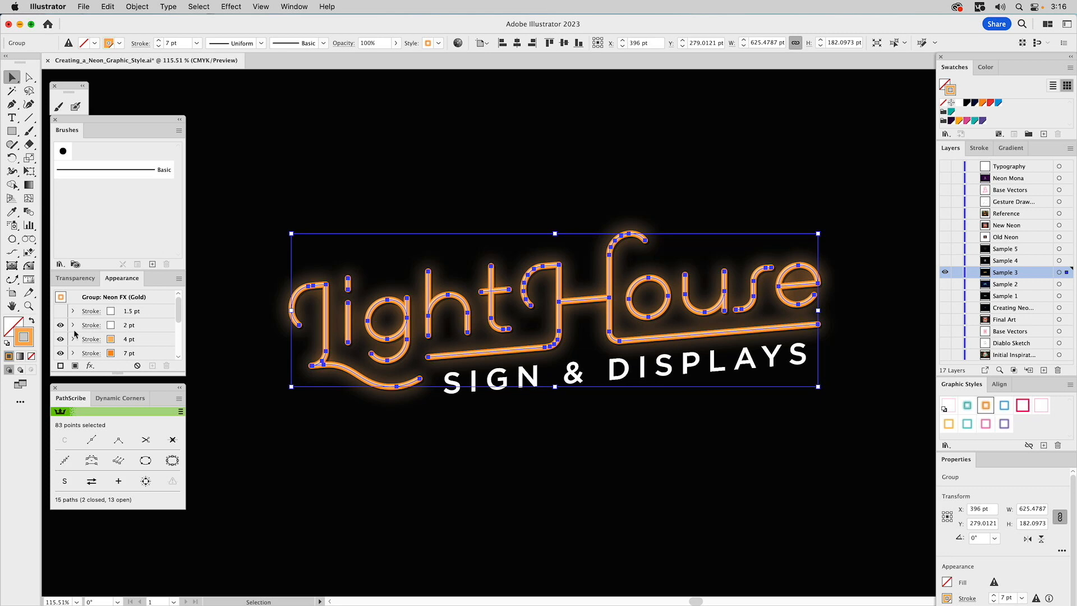
left_click(120, 354)
left_click(122, 355)
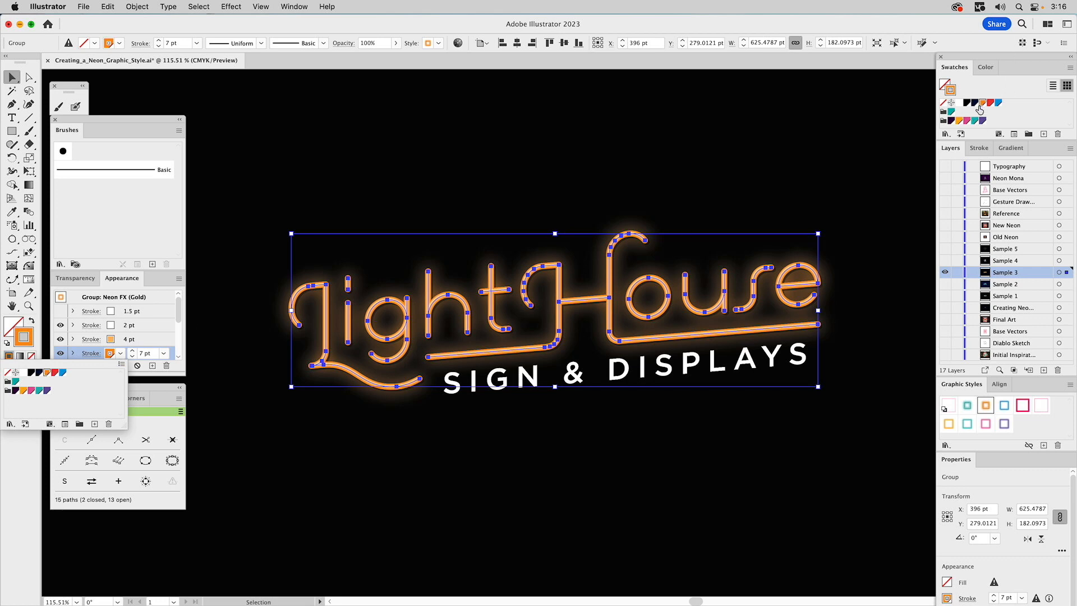
left_click(638, 135)
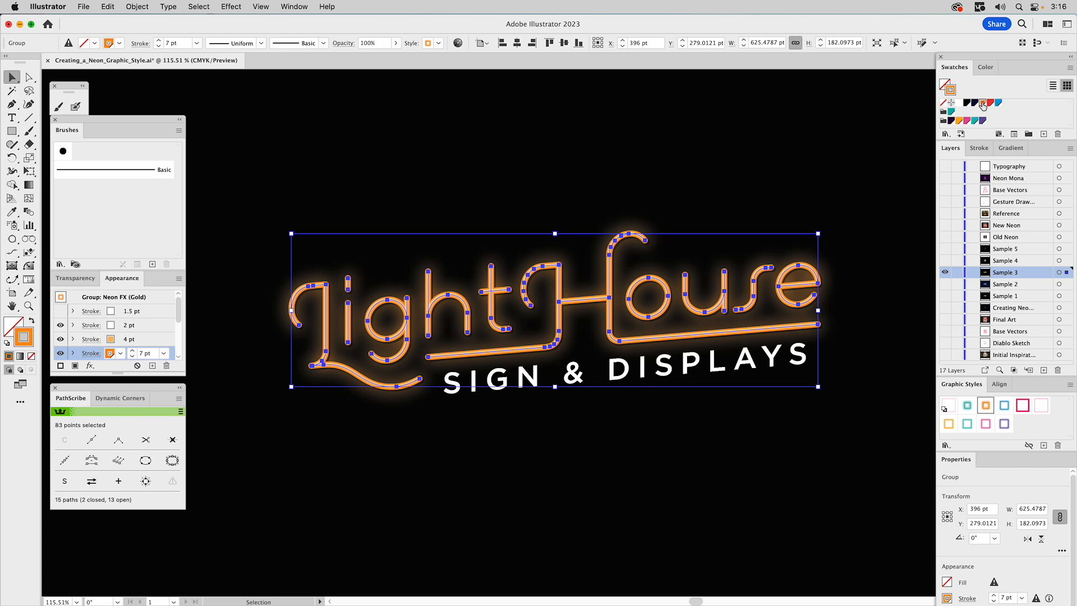
left_click(759, 146)
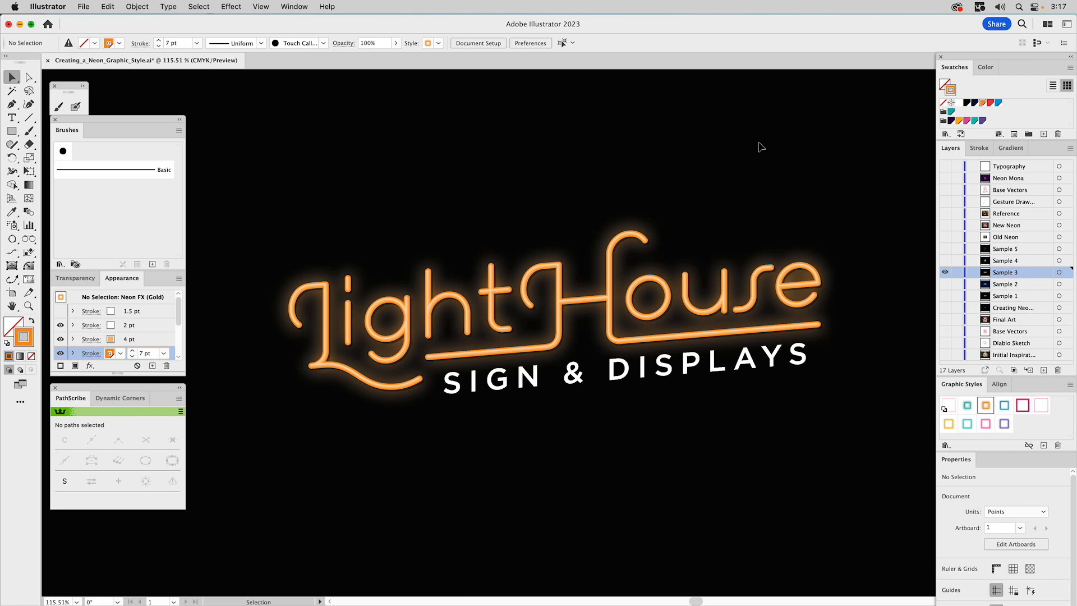
Edit the orange global swatch to C 5, M 81, Y 0, K 0 to recolor the lettering pink
double_click(981, 106)
left_click_drag(399, 185, 804, 135)
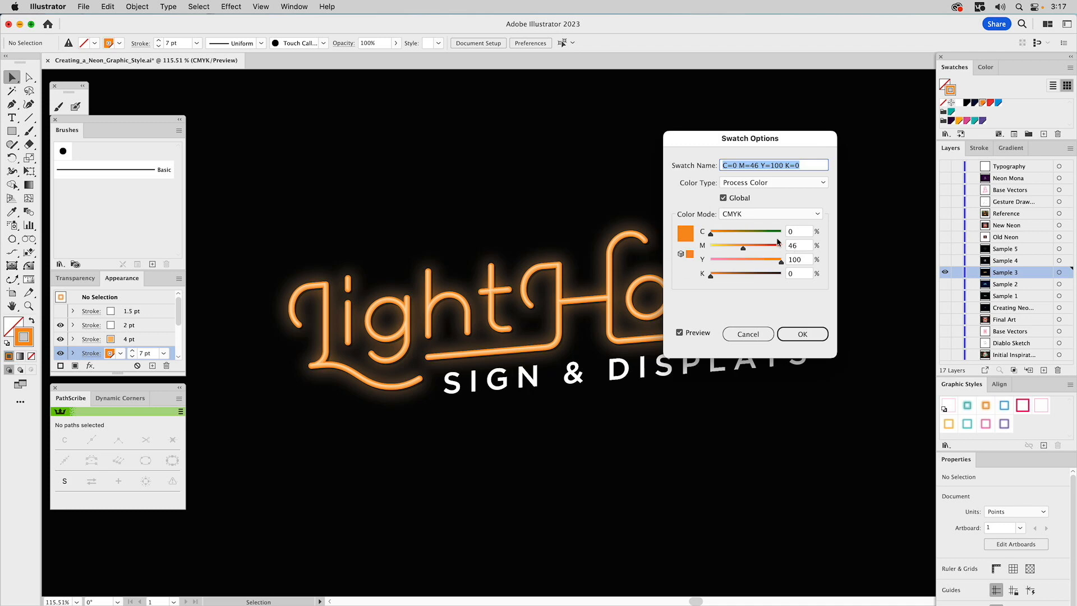
key("Tab")
type("5")
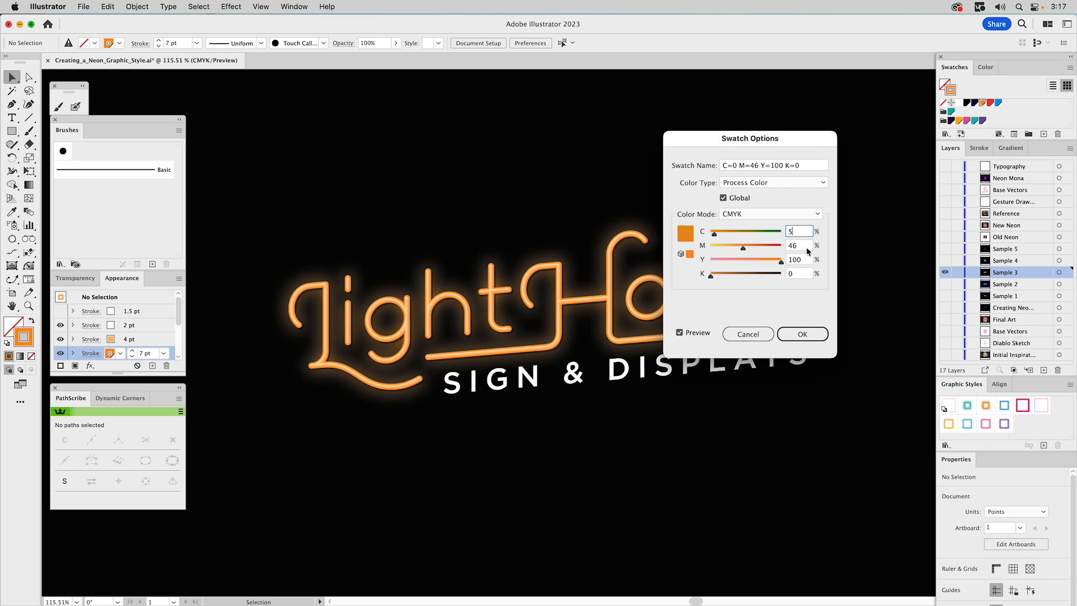
key("Tab")
type("81")
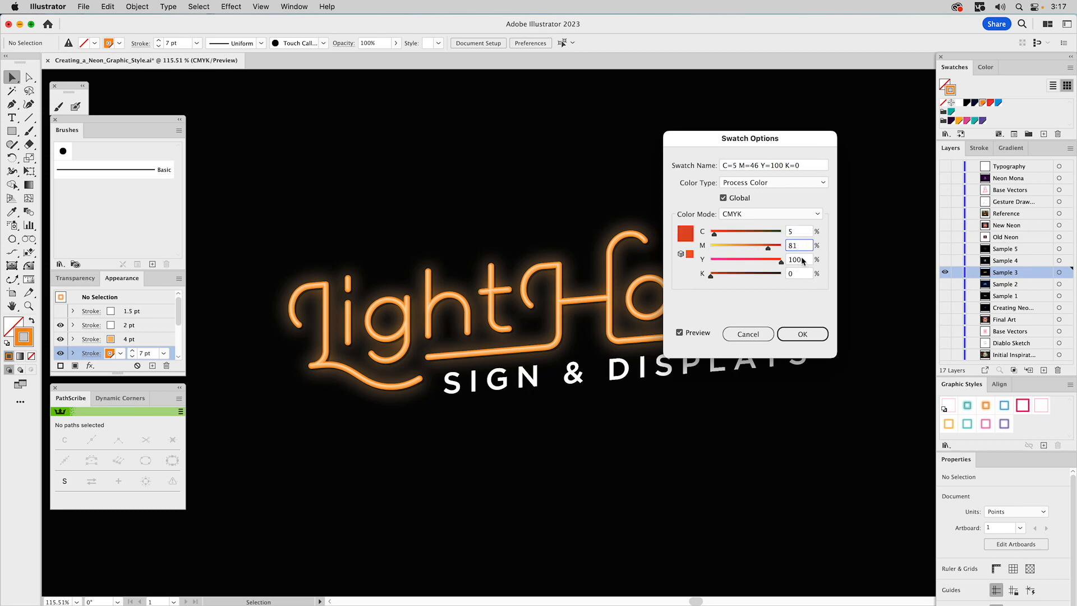
key("Tab")
type("0")
left_click(802, 245)
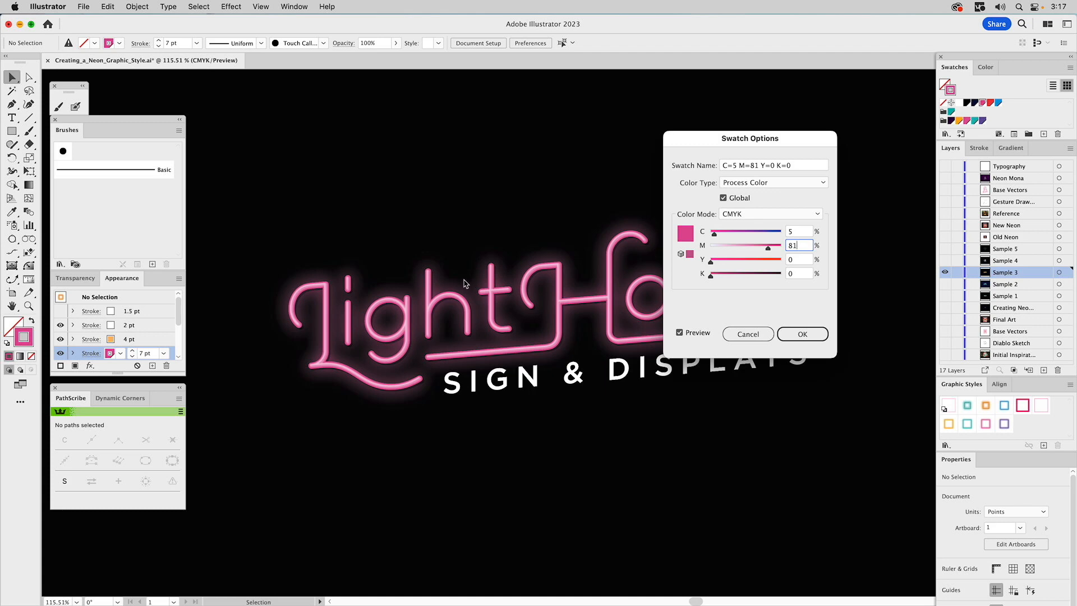
left_click(795, 333)
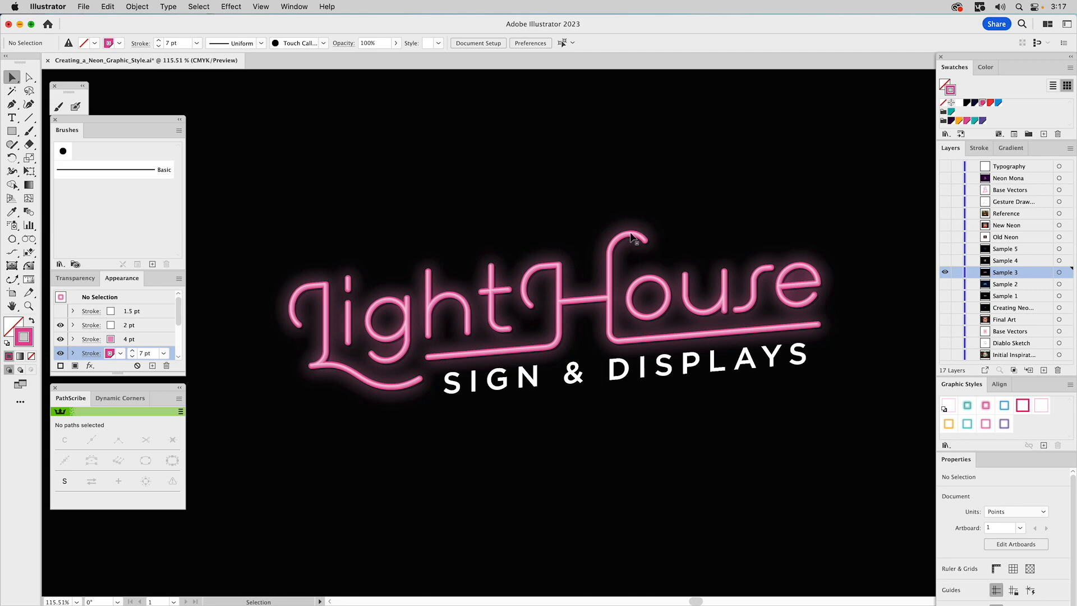
Show the Sample 4 layer, hide Sample 3, and apply the Blues Club Neon style to the portrait line art
left_click(945, 262)
left_click(946, 273)
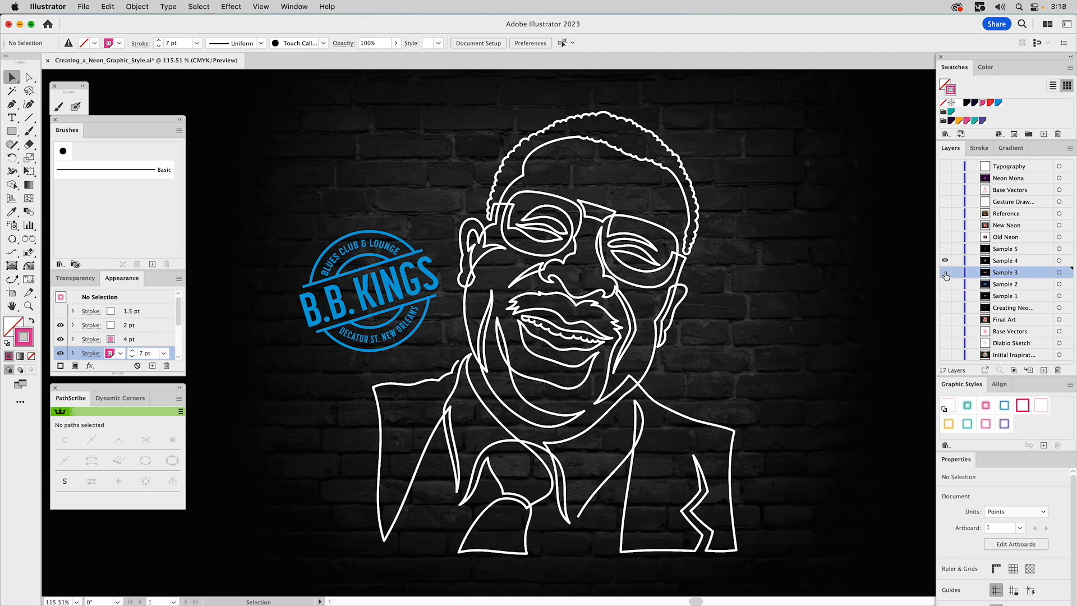
left_click(1004, 261)
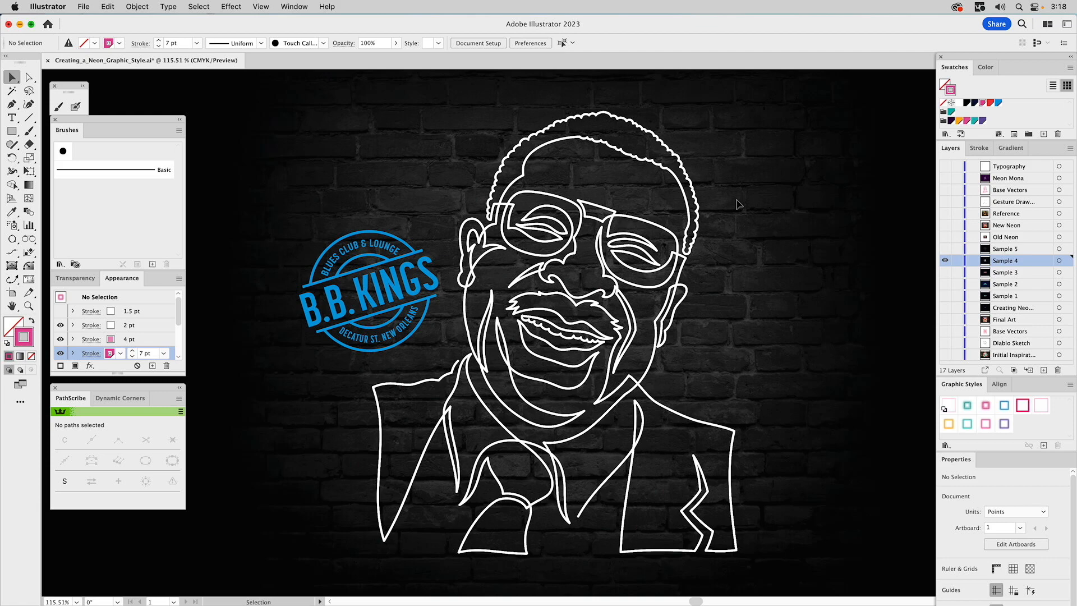
left_click(631, 219)
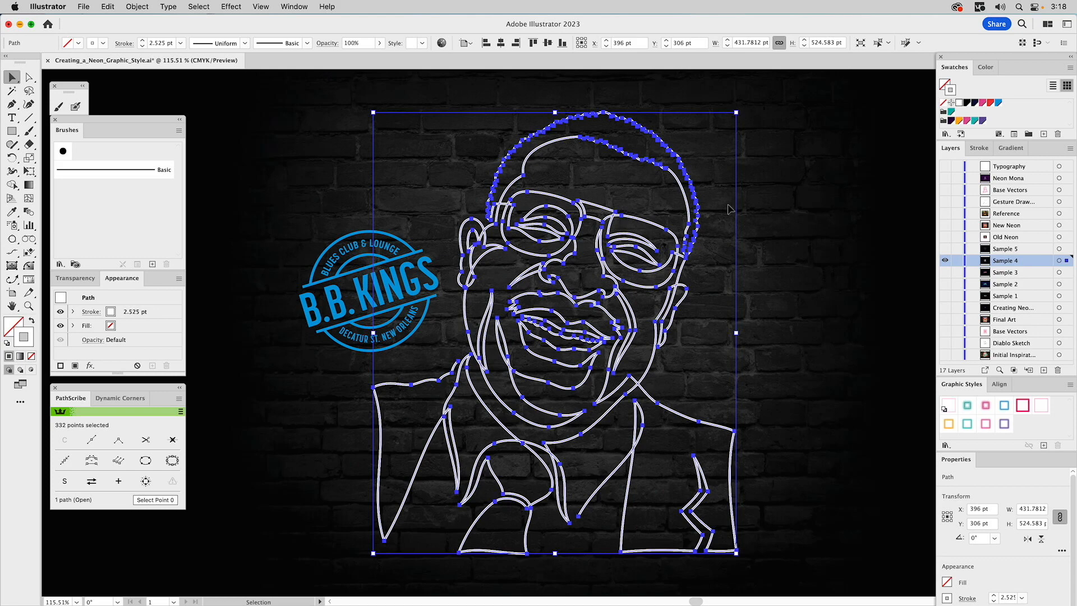
left_click(1005, 410)
left_click(812, 286)
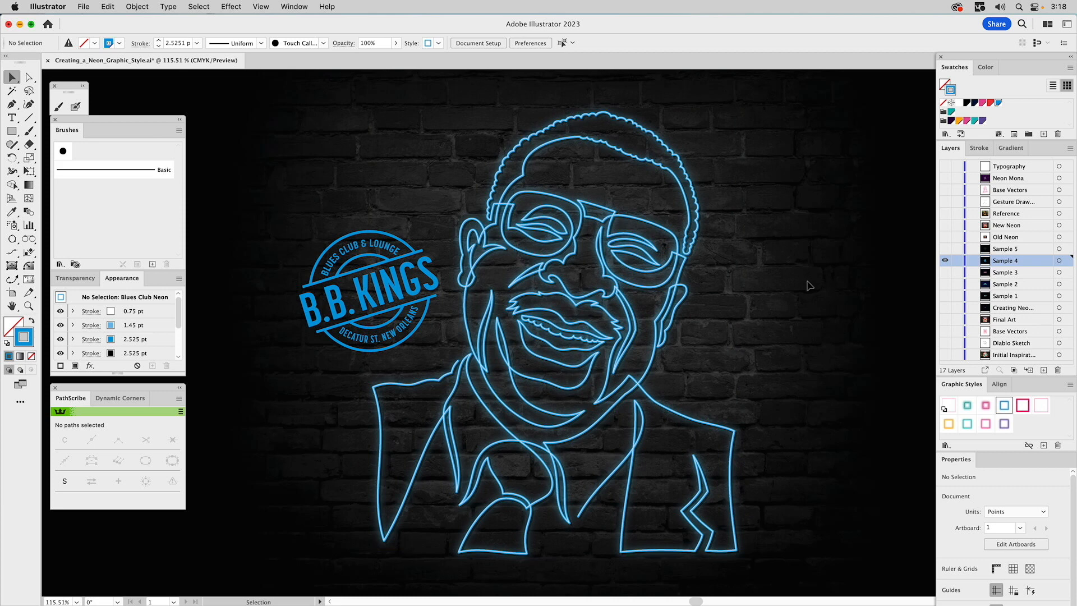
Turn on visibility of all hidden fills in the B.B. Kings logo compound path's appearance
left_click(399, 258)
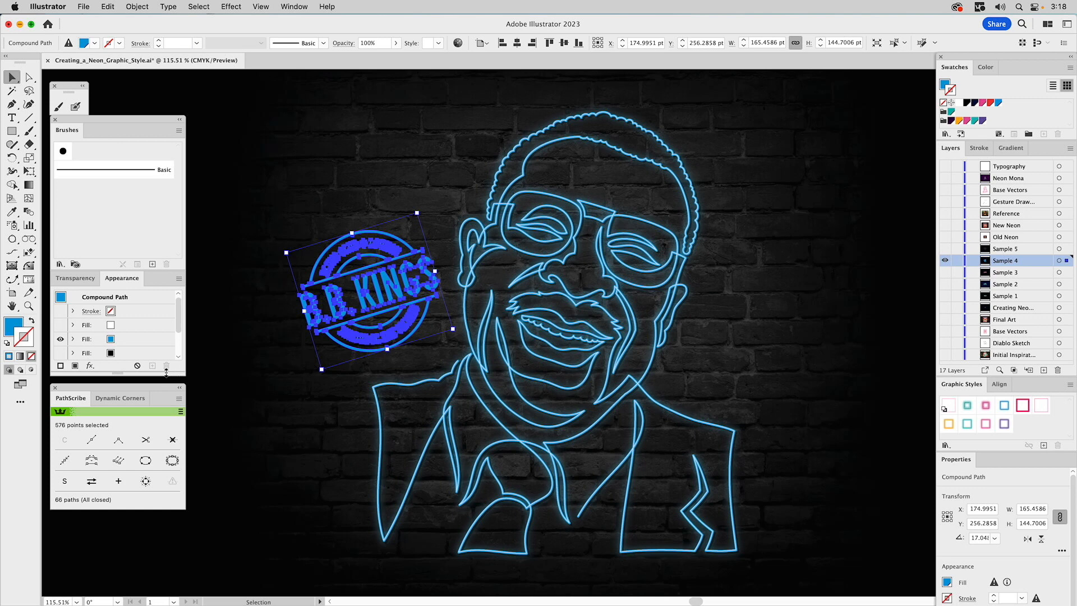
left_click_drag(167, 374, 161, 444)
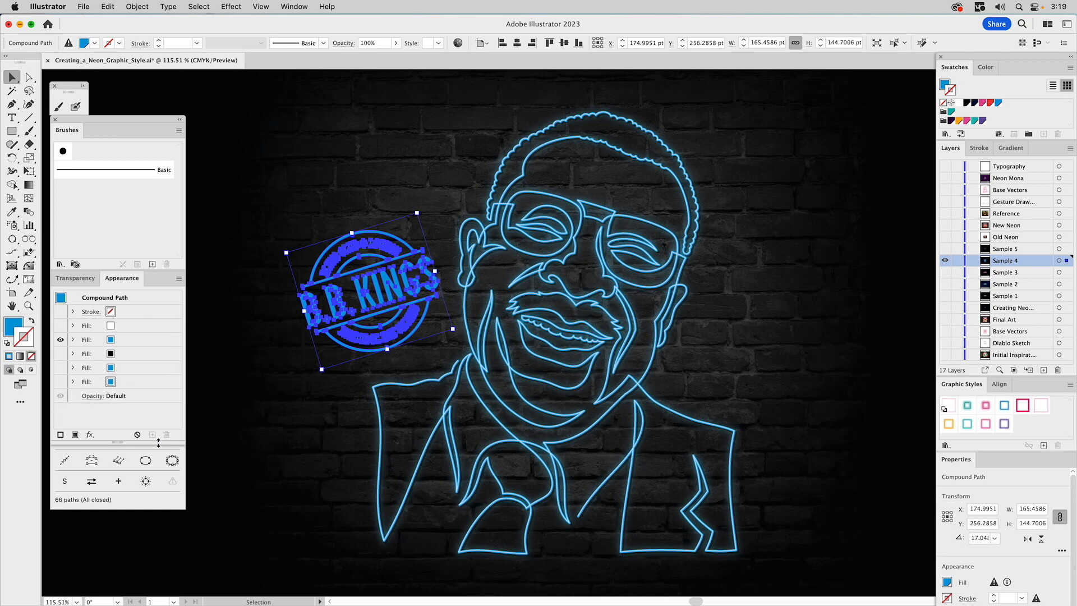
left_click(61, 382)
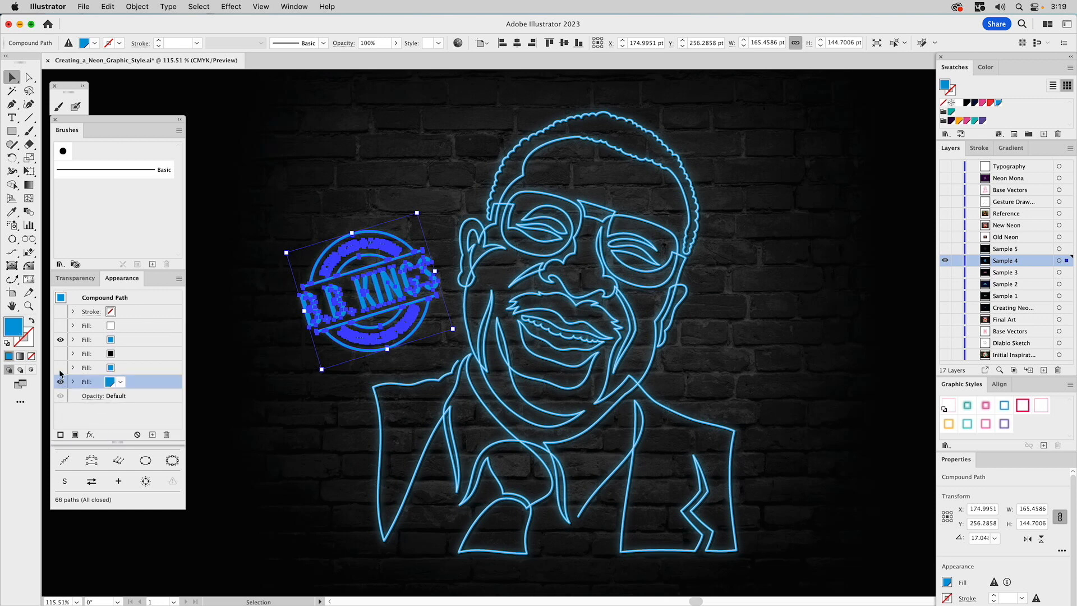
left_click(61, 367)
left_click(61, 354)
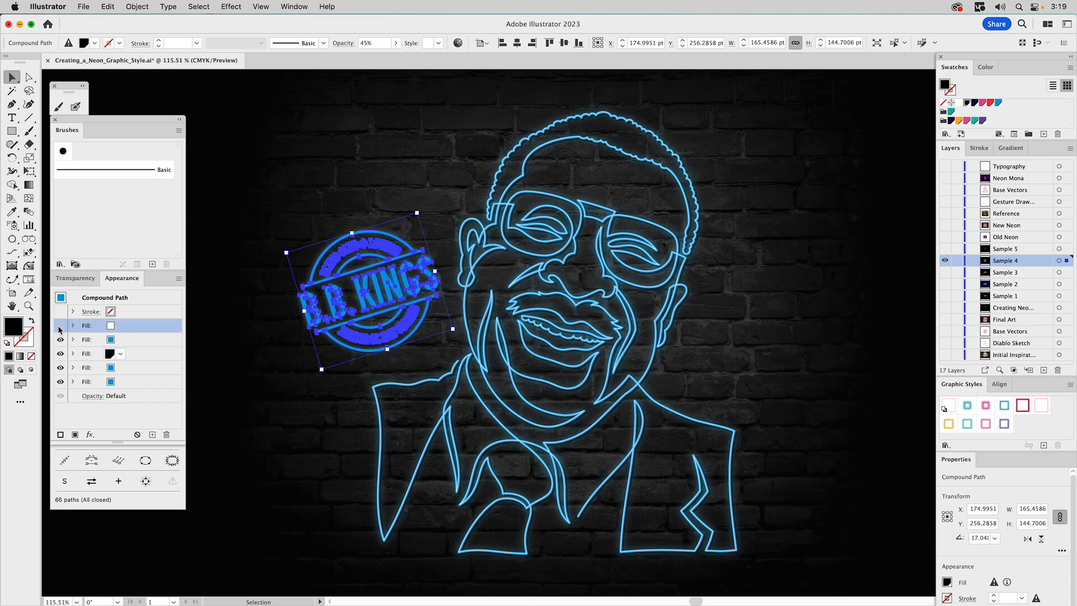
left_click(61, 326)
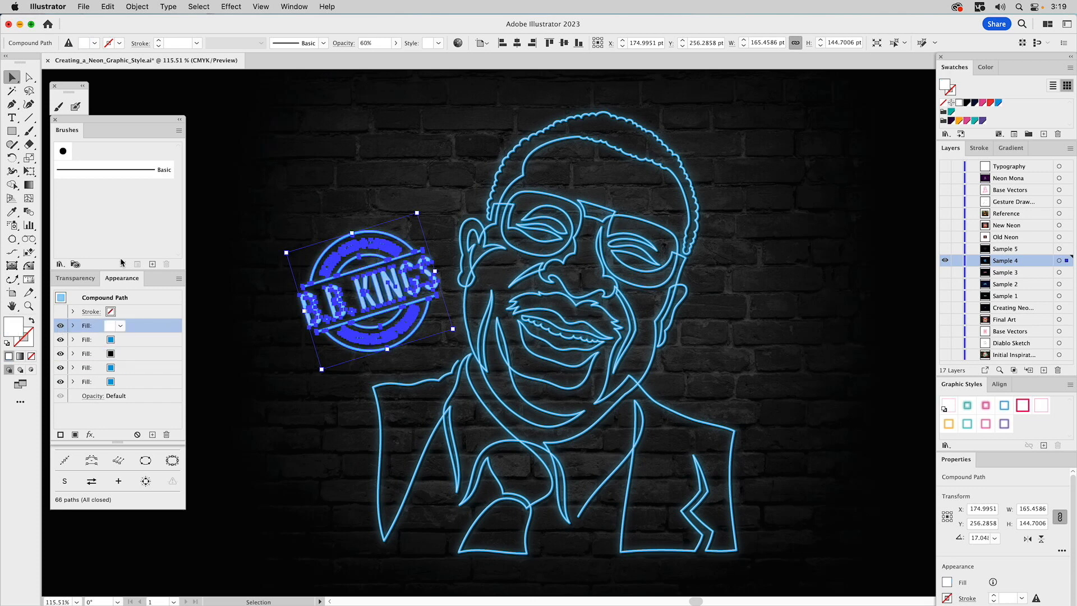
left_click(246, 171)
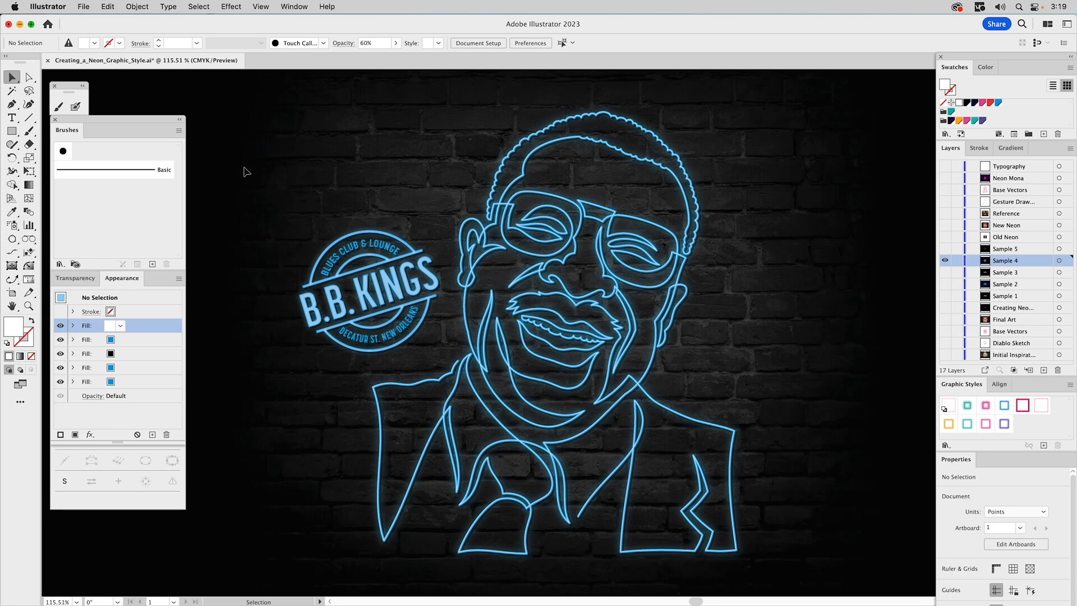
Show the Sample 5 layer and apply the Neon FX (Gold) style to the smiling heart group
left_click(945, 248)
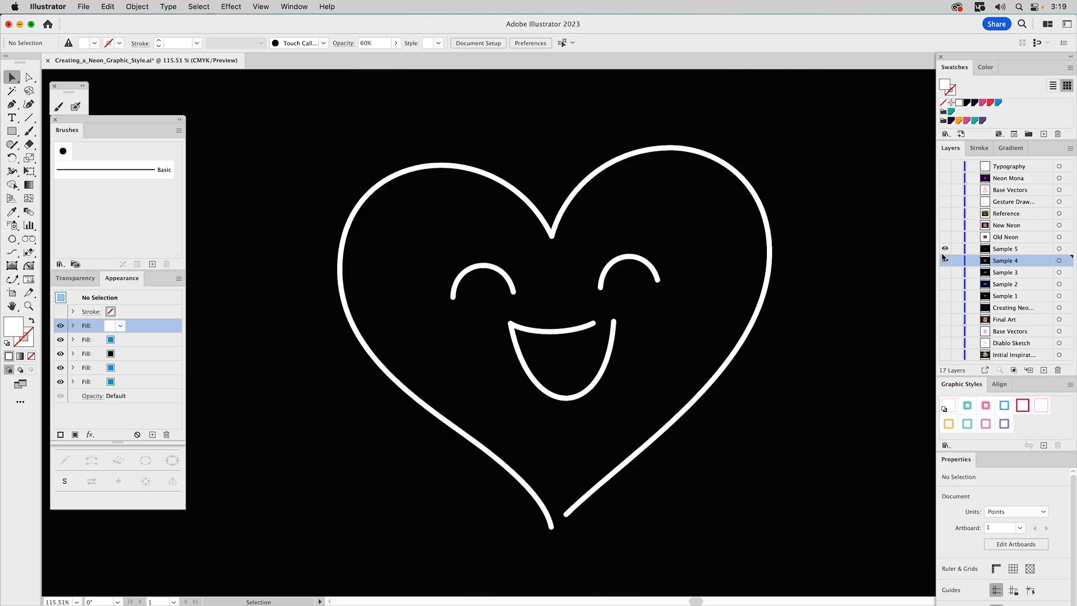
left_click(659, 151)
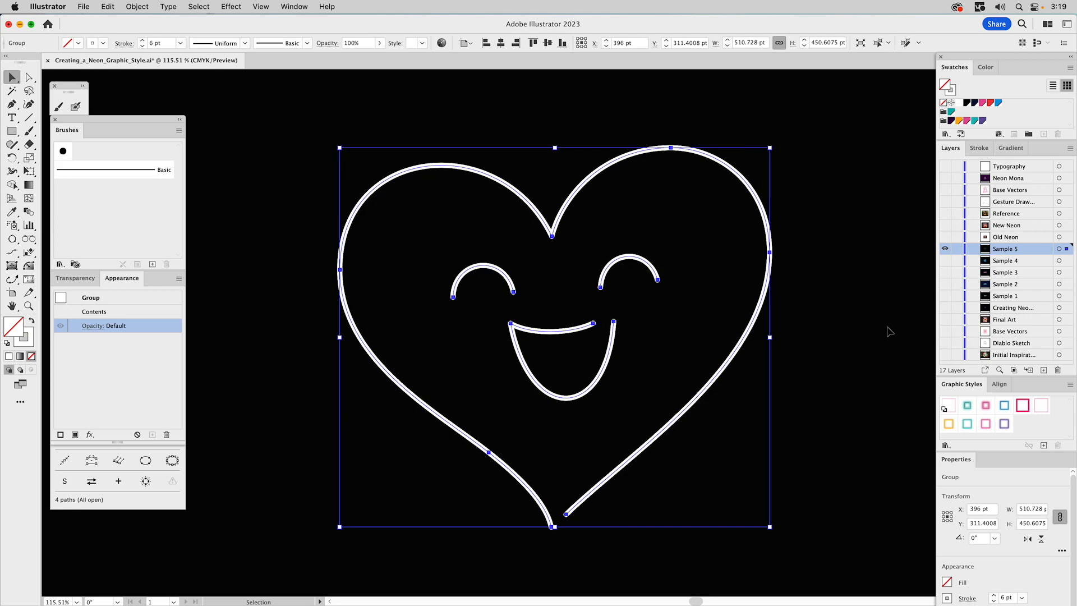
left_click(986, 406)
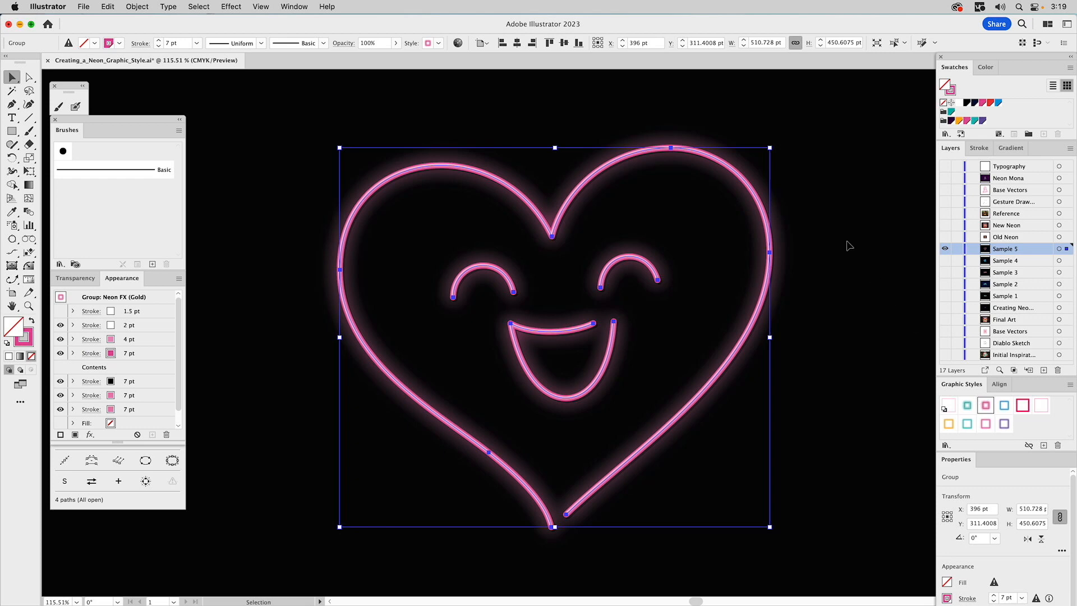
left_click(850, 246)
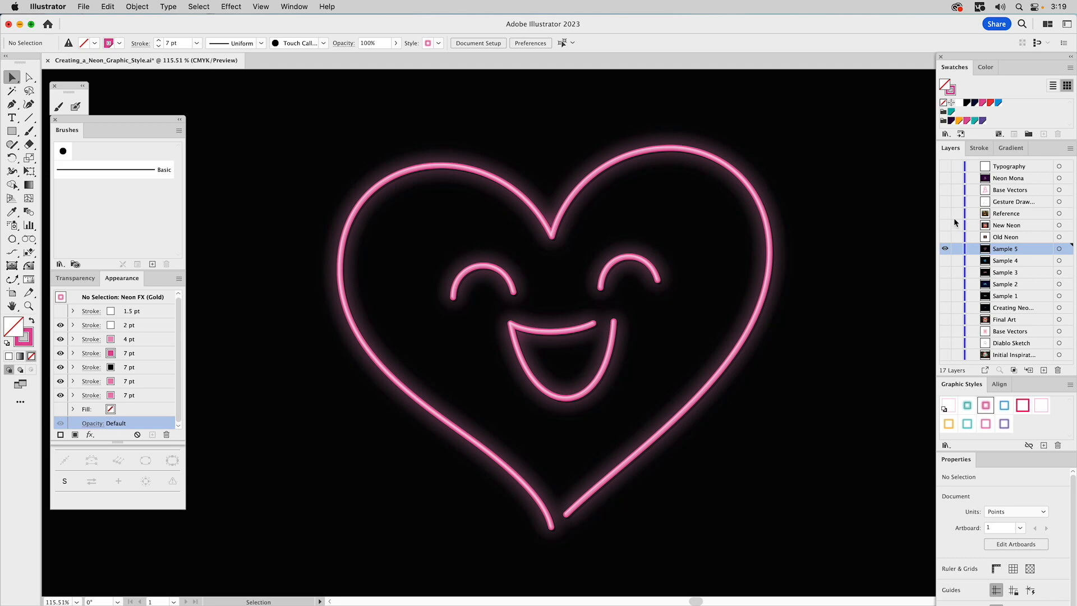
Show the Old Neon layer, then the Initial Inspiration layer, hiding the previous layer each time
left_click(945, 237)
left_click(945, 249)
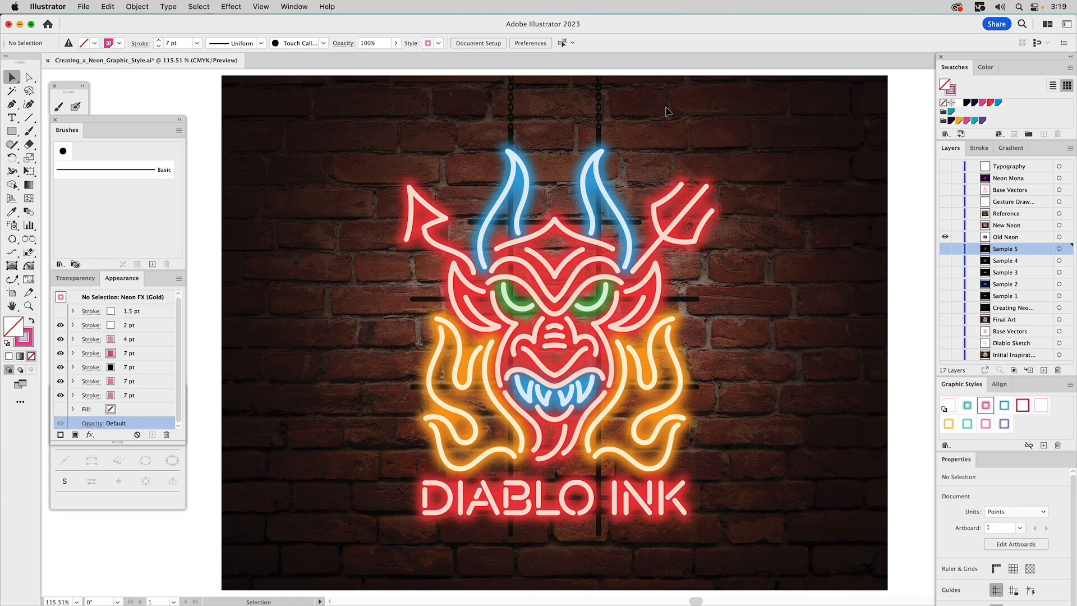
left_click(945, 355)
left_click(946, 237)
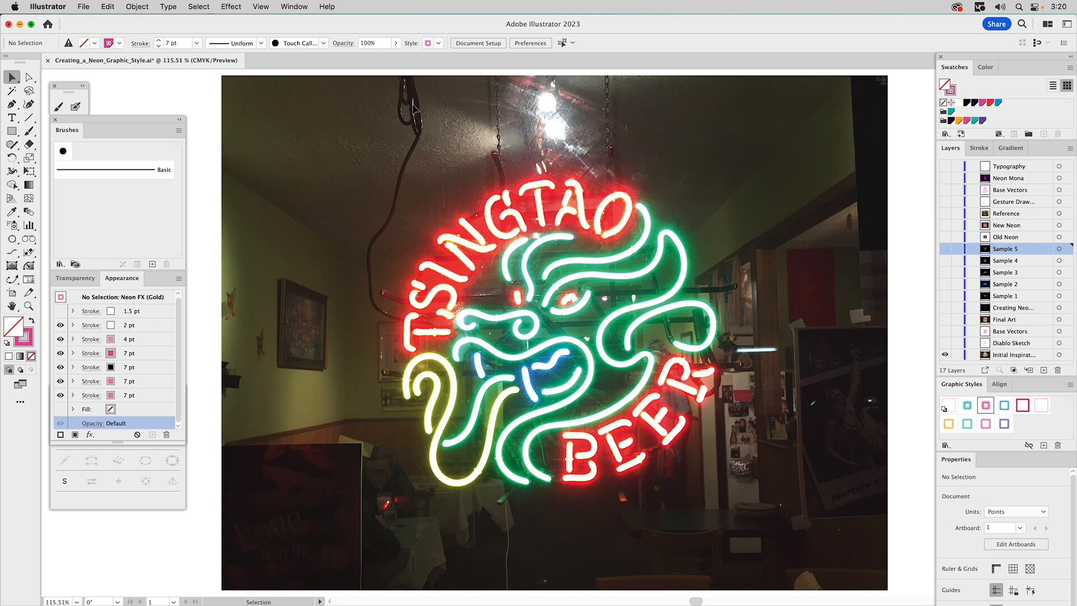
Show the Old Neon layer, then the New Neon layer, hiding Initial Inspiration and Old Neon along the way
left_click(945, 236)
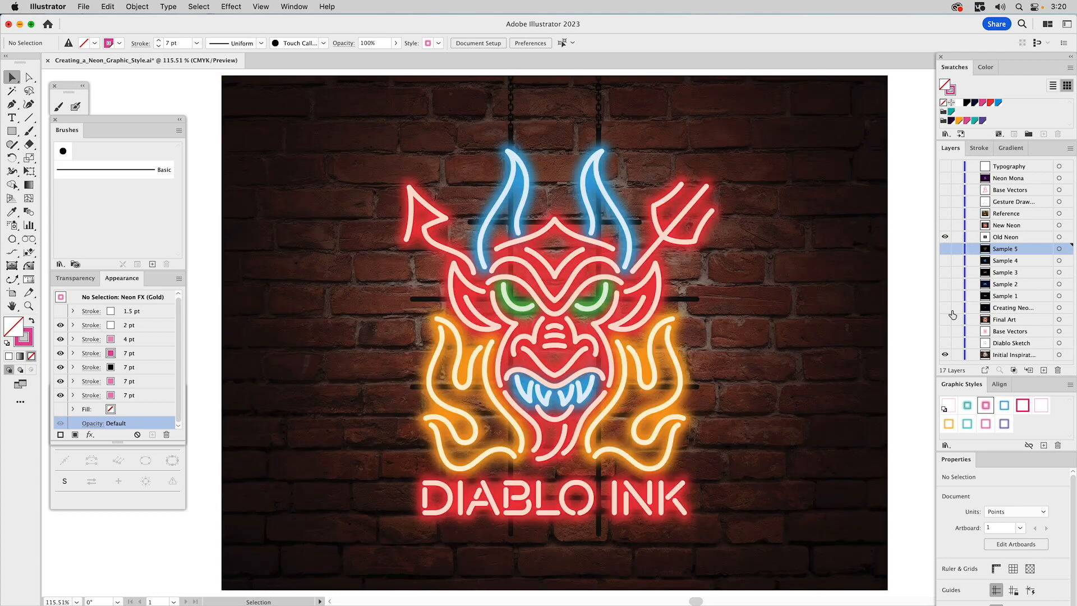
left_click(945, 355)
left_click(945, 226)
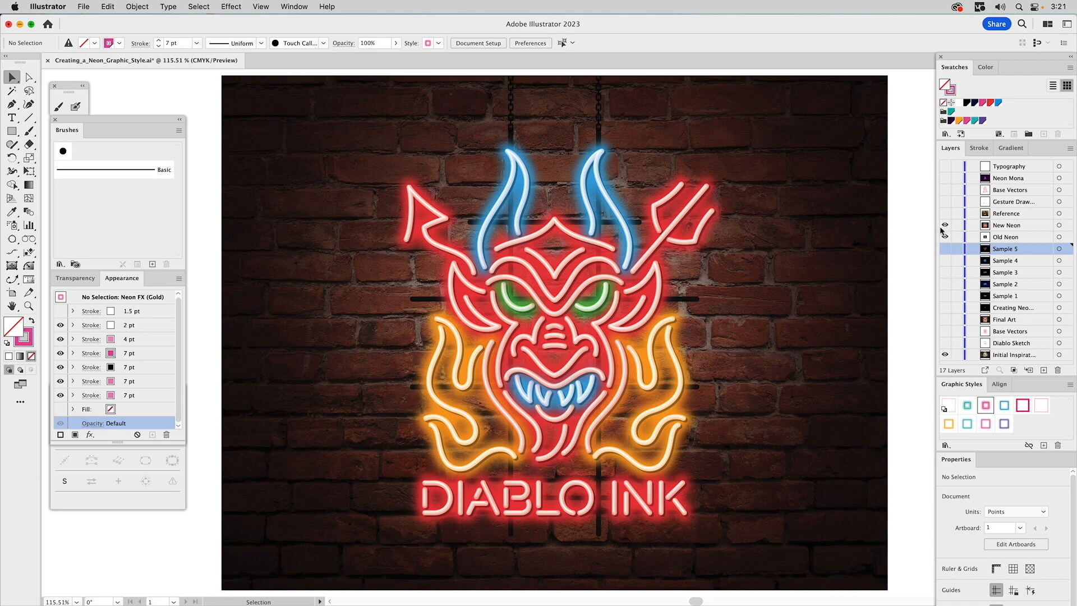
left_click(945, 236)
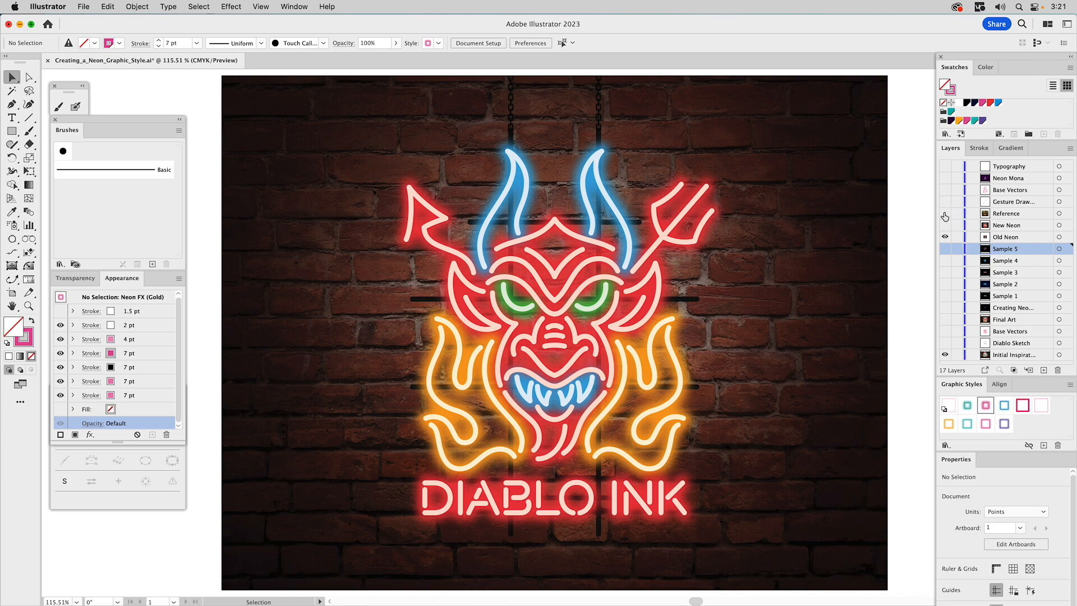
Display the Reference layer on its own, hiding New Neon and Initial Inspiration, and make Reference the active layer
left_click(945, 213)
left_click(945, 237)
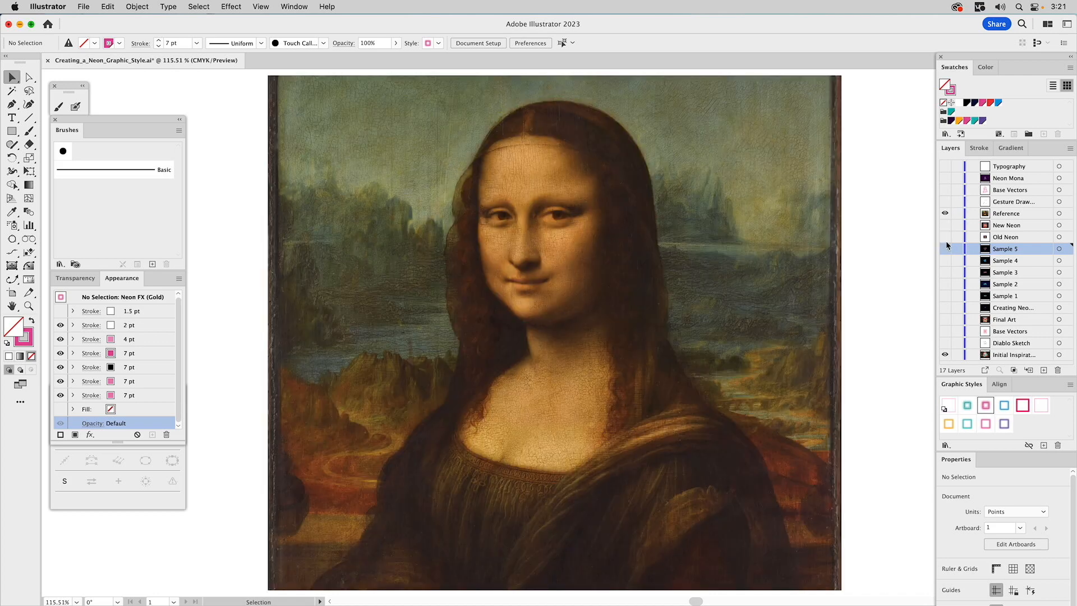
left_click(946, 354)
left_click(996, 216)
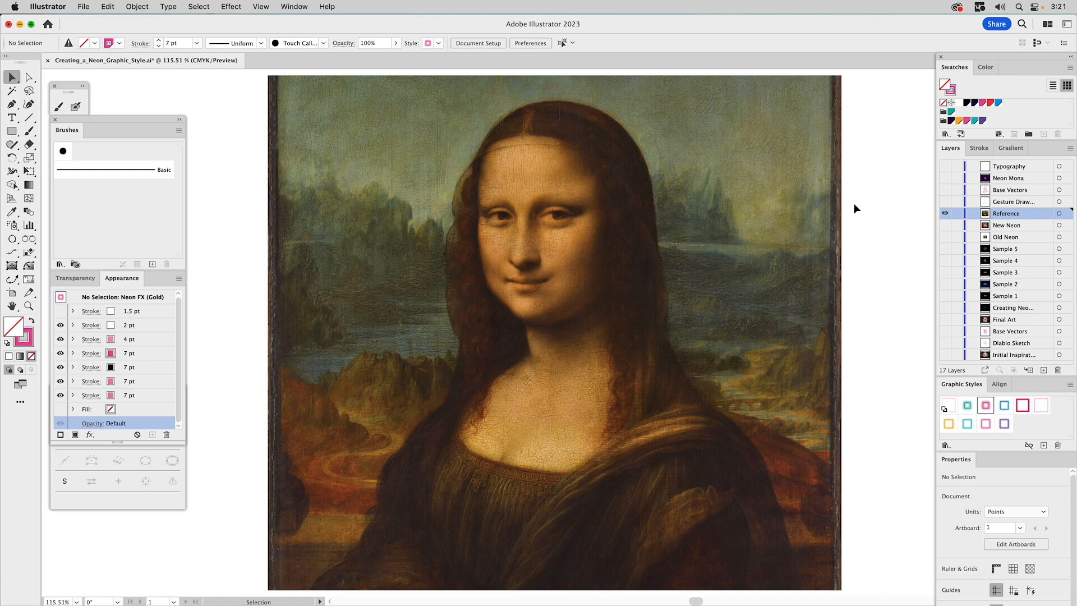
Step through the Gesture Drawing and Base Vectors layers, leaving only the Neon Mona layer visible and active
left_click(945, 202)
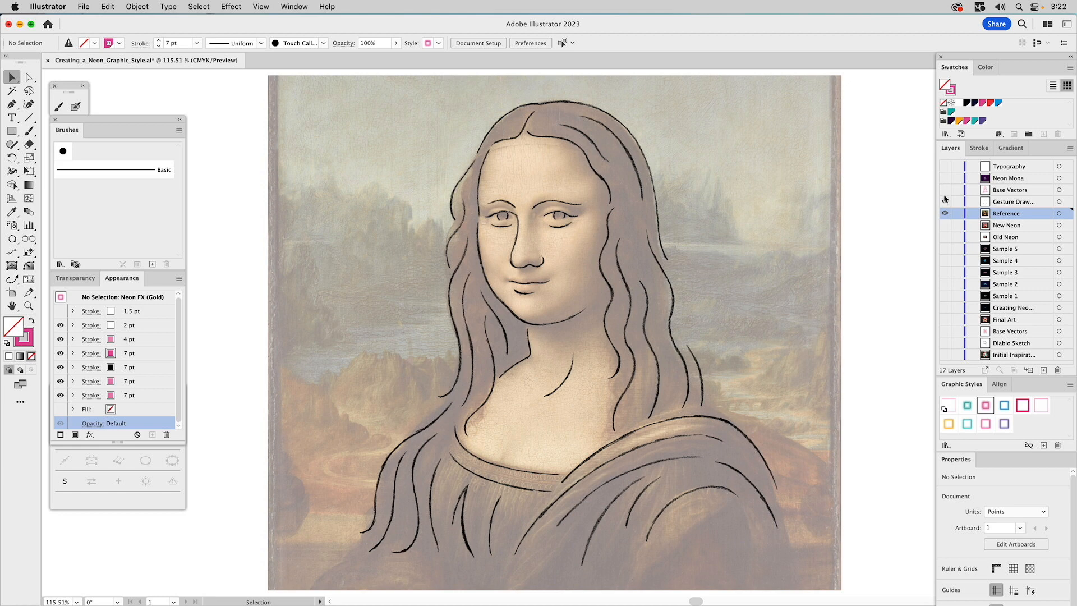
left_click(946, 214)
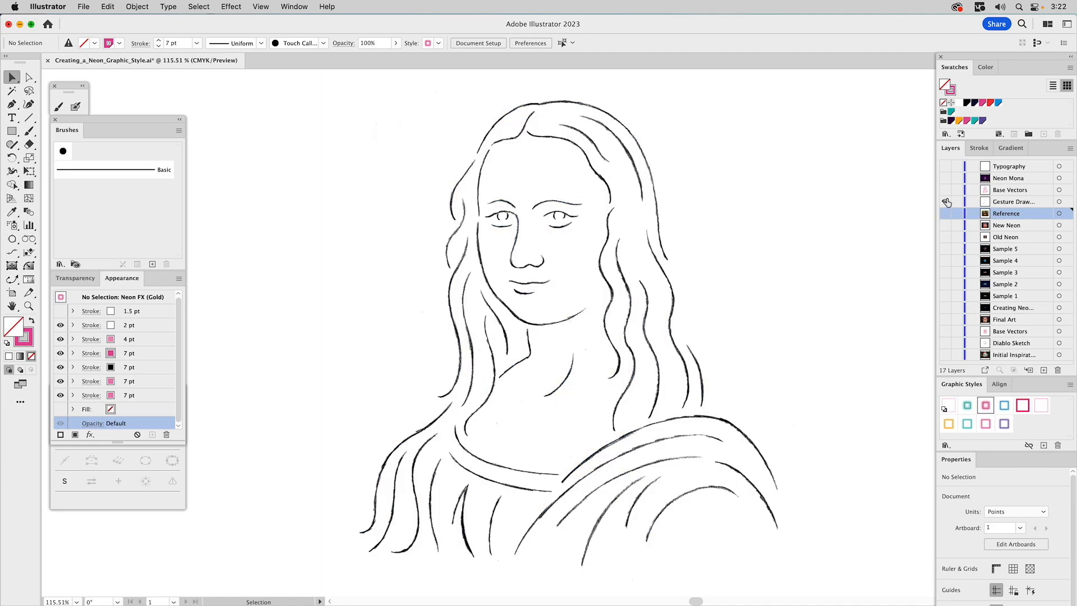
left_click(945, 190)
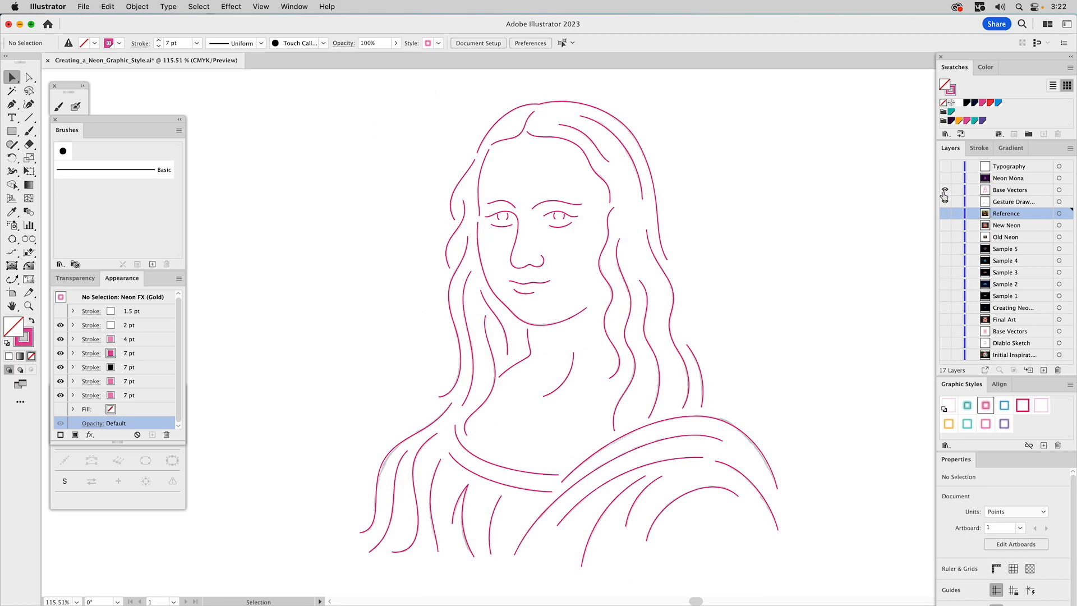
left_click(945, 201)
left_click(946, 177)
left_click_drag(945, 193, 946, 205)
left_click(999, 179)
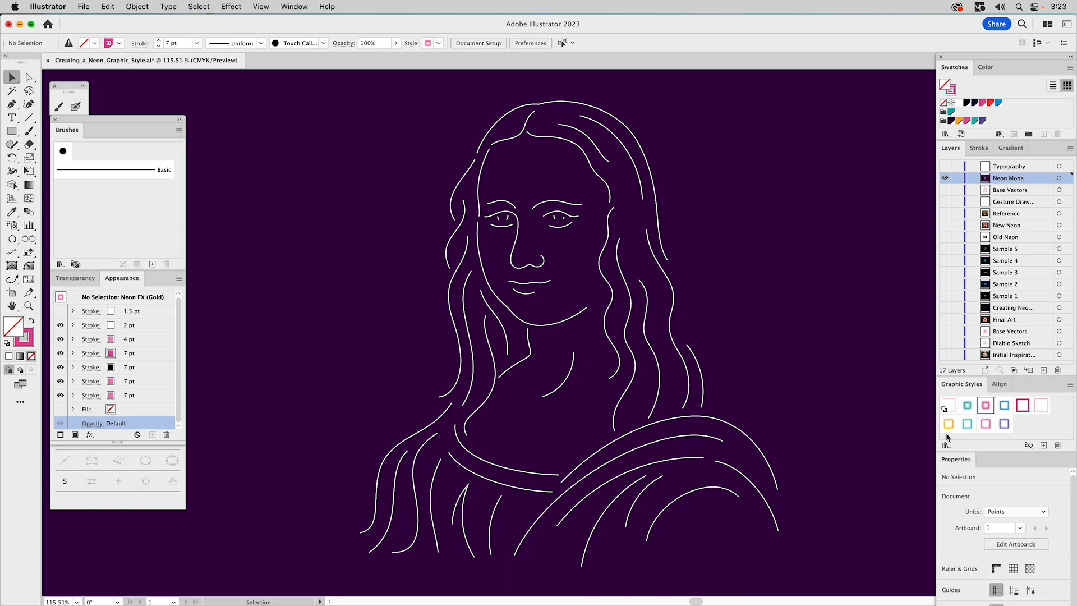
Apply the Mona (Yellow) graphic style to the face line group of the Neon Mona portrait
left_click(562, 206)
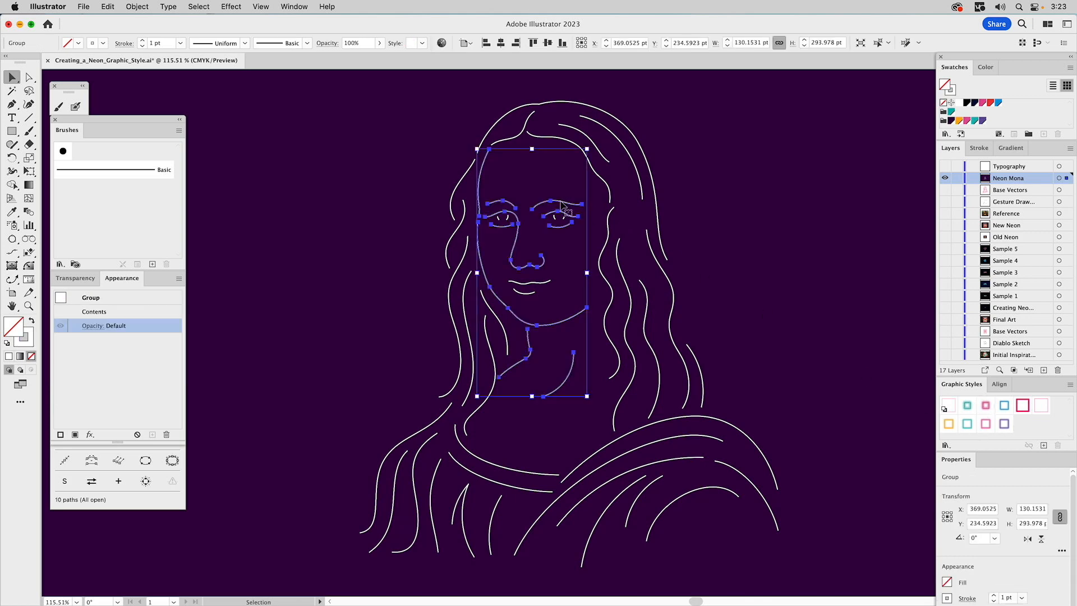
left_click(948, 423)
left_click(795, 256)
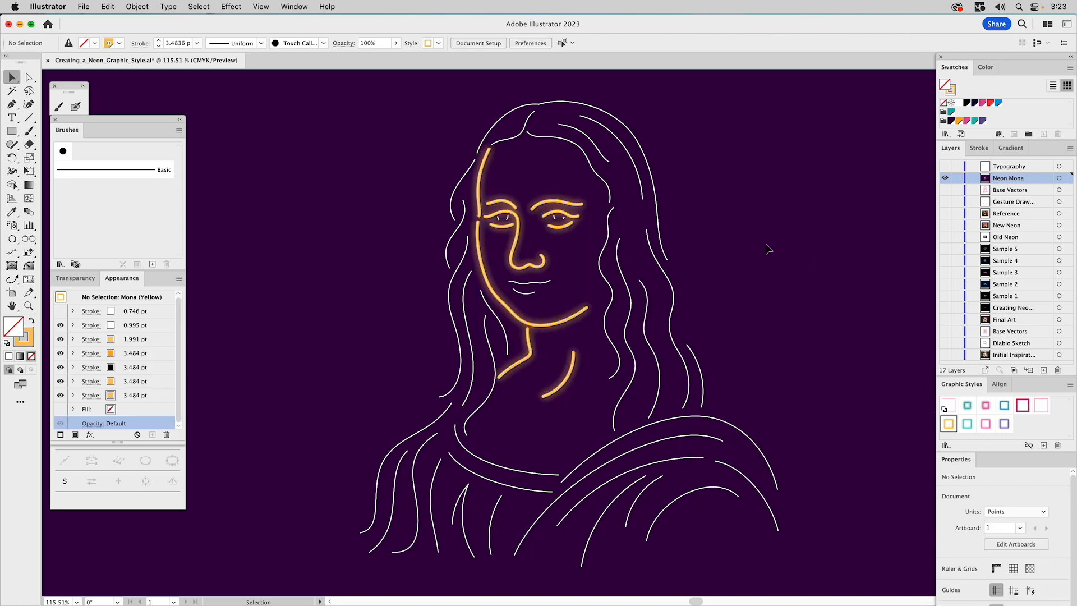
Apply the Mona (Blue) graphic style to the hair line group
left_click(612, 216)
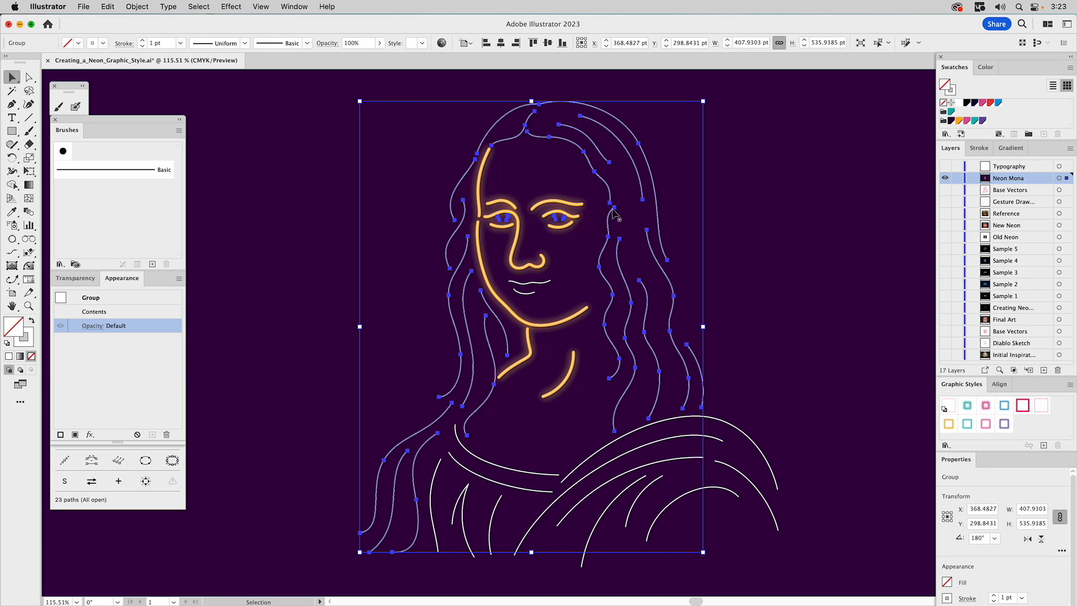
left_click(967, 425)
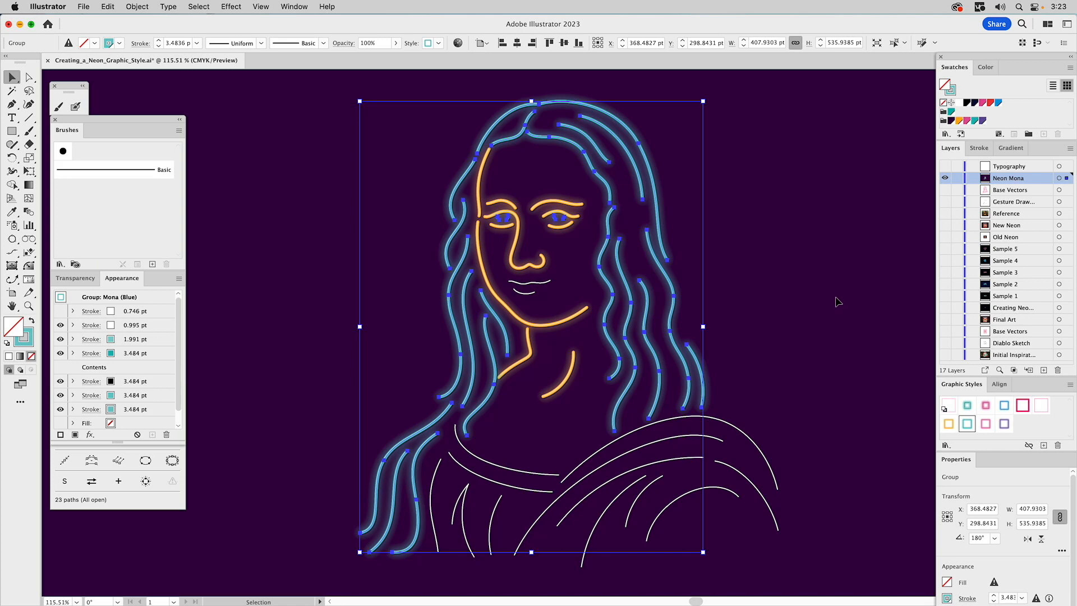
Apply the Mona (Pink) graphic style to the lips group
left_click(538, 285)
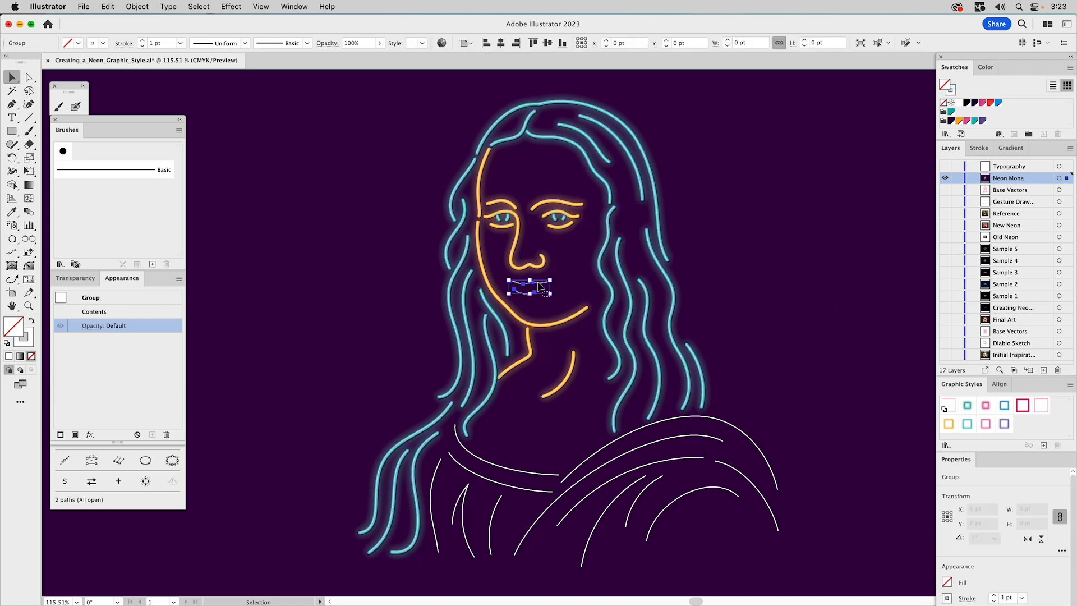
left_click(986, 424)
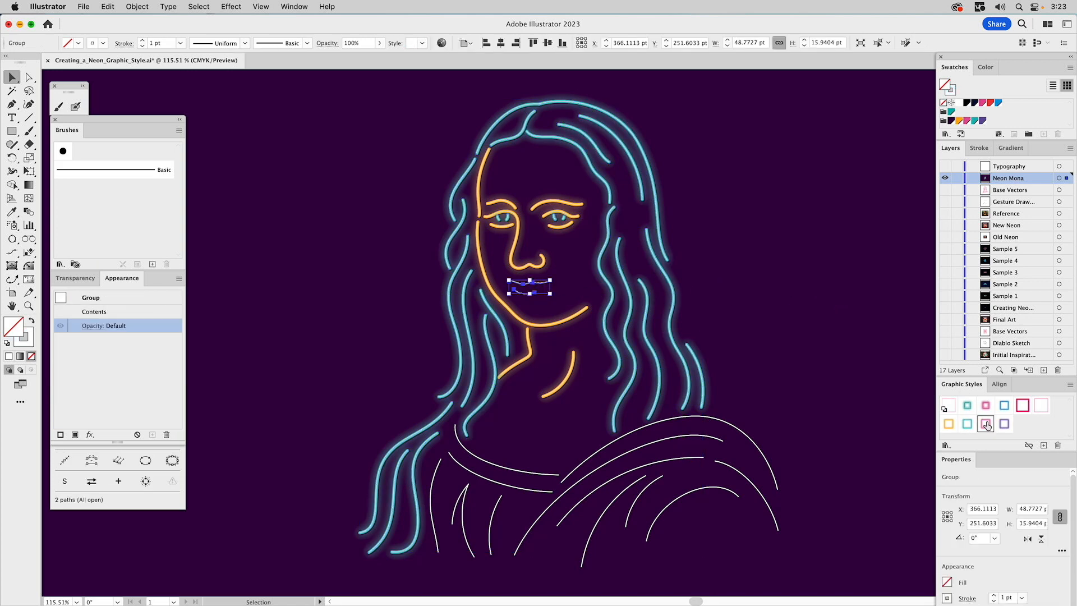
left_click(800, 291)
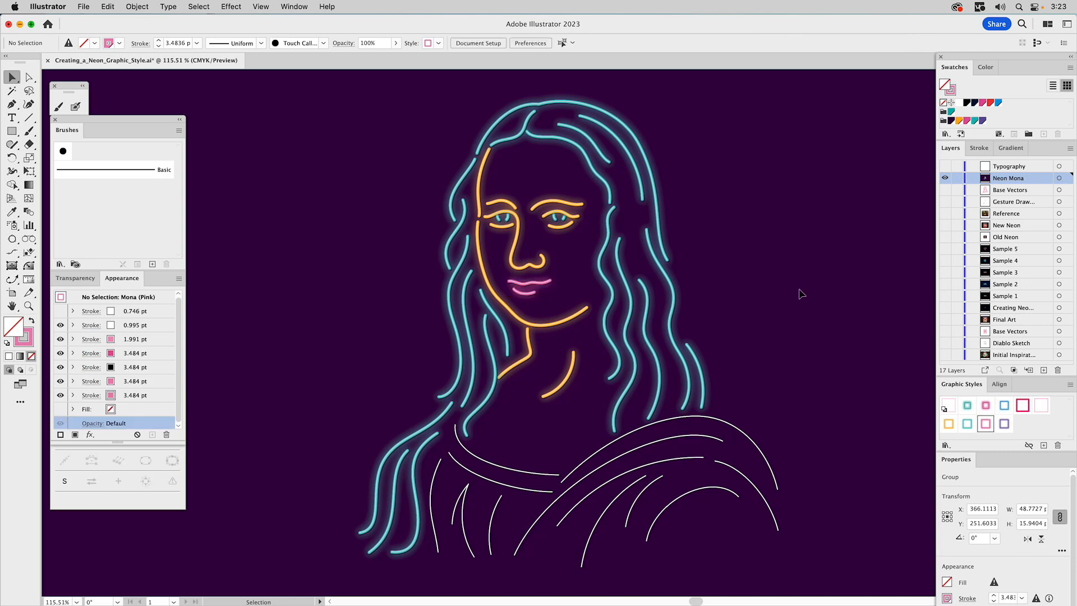
Apply the Mona (Purple) graphic style to the shoulder and clothing line group
left_click(728, 428)
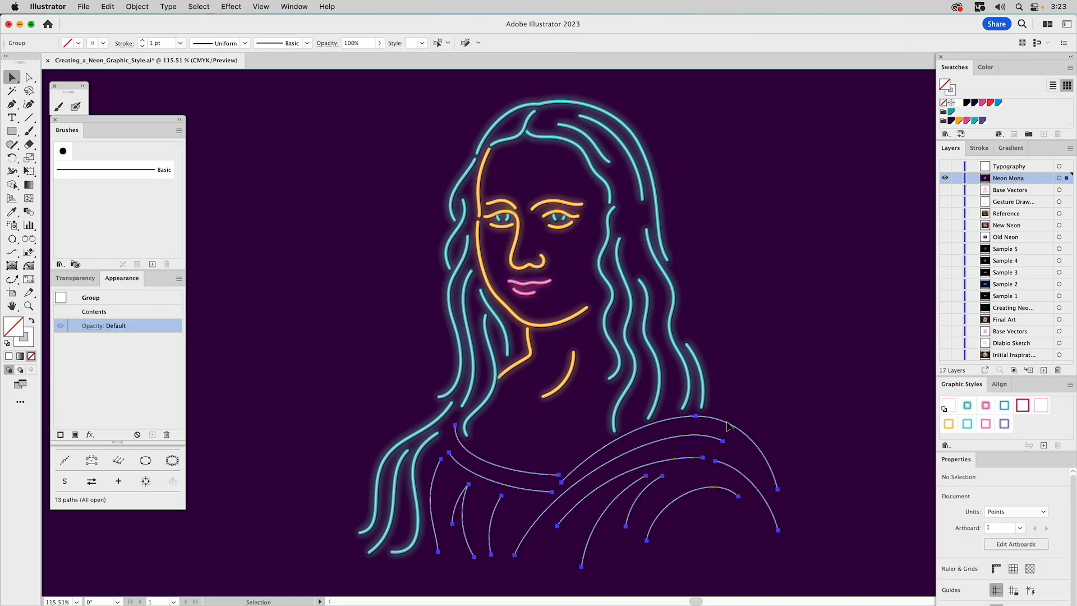
left_click(1004, 425)
left_click(821, 324)
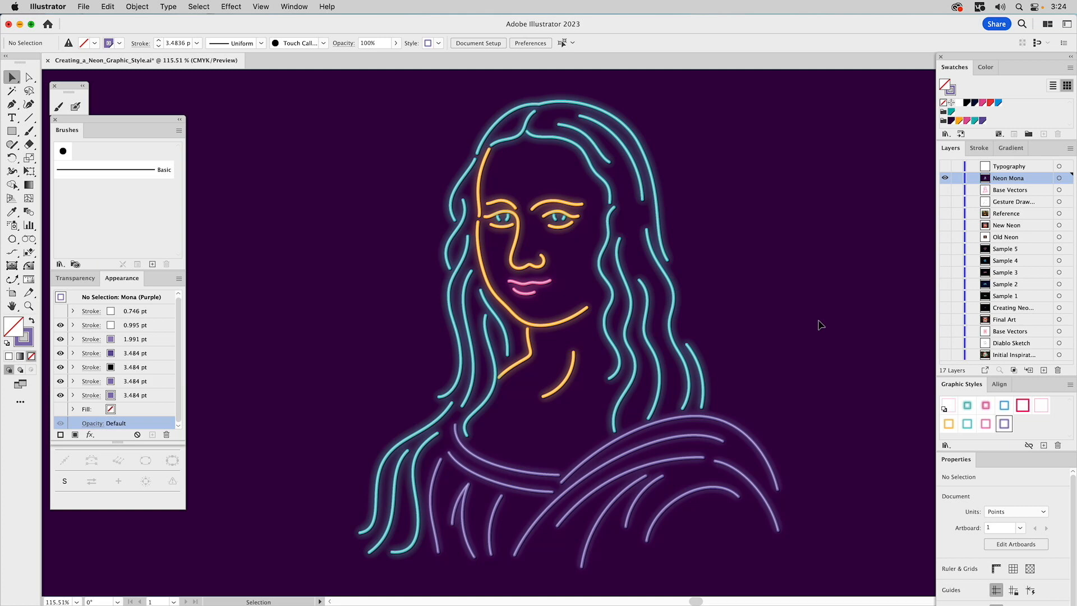
Show the Typography layer and apply the Mona (Pink) graphic style to the script Mona lettering
left_click(945, 167)
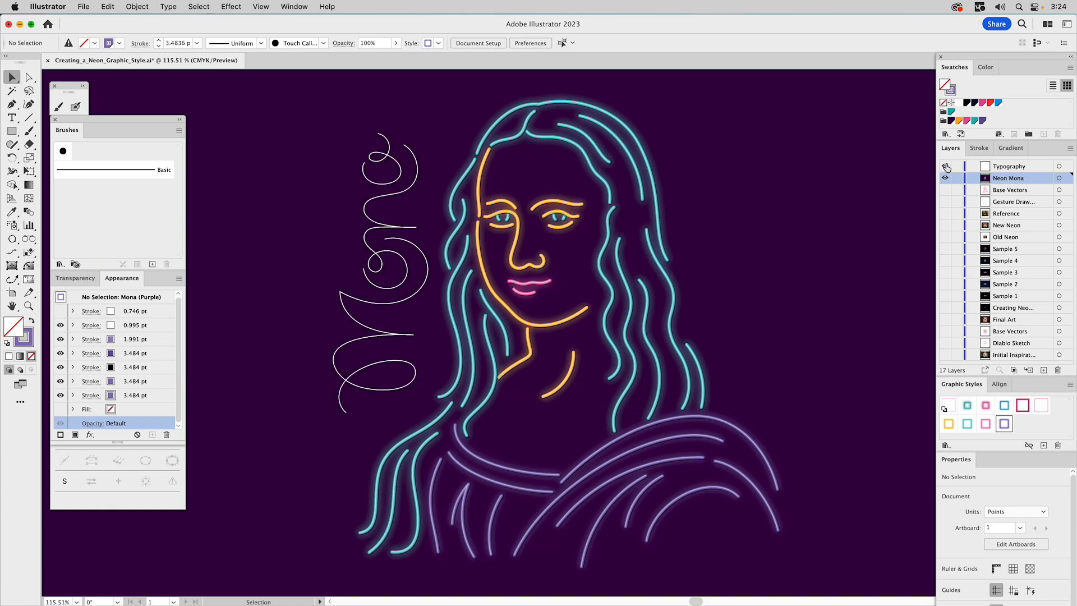
left_click(409, 193)
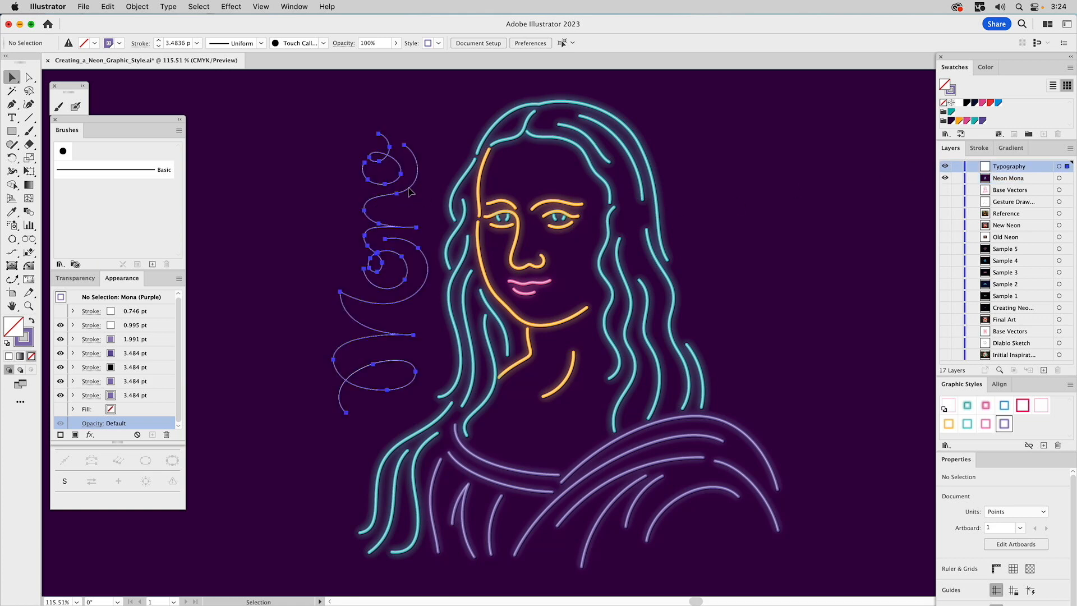
left_click(986, 424)
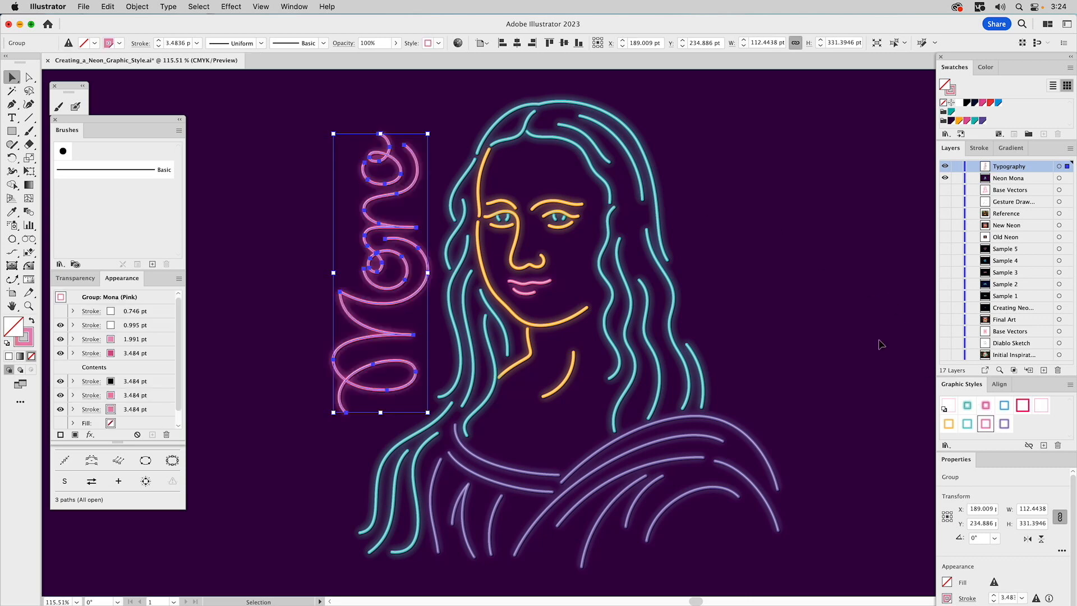
left_click(773, 251)
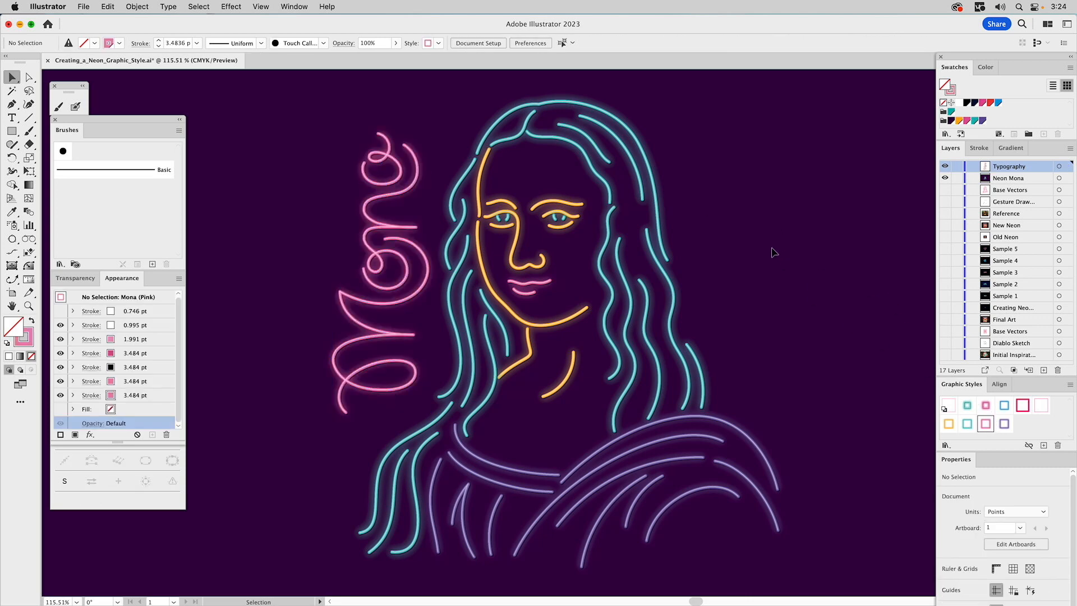